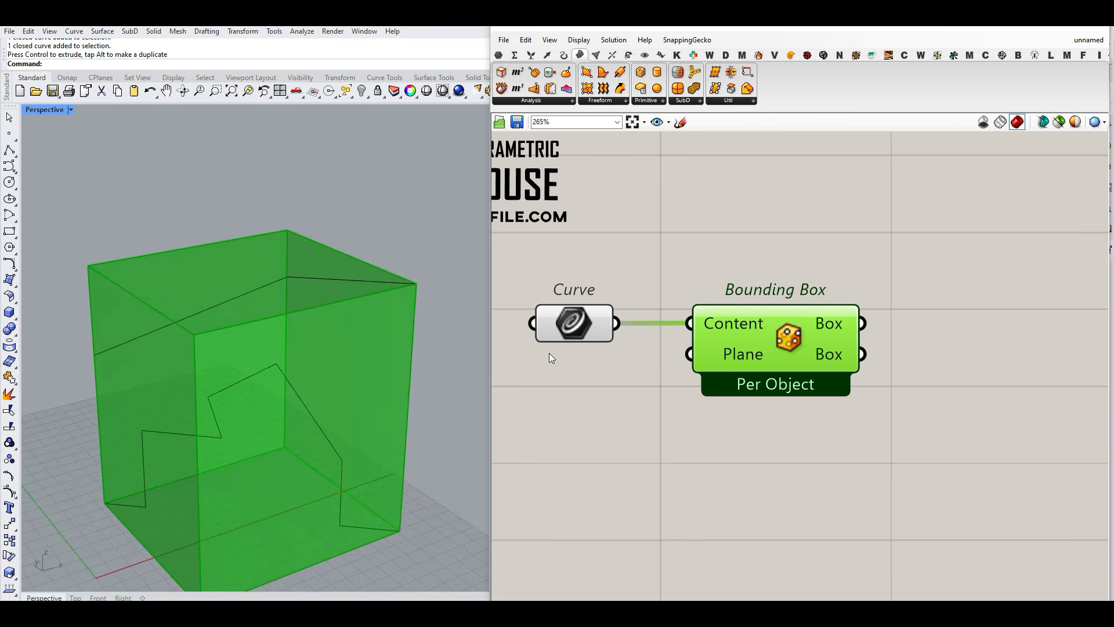
Step: Insert a Plane parameter fed by the Curve and connect it to the Bounding Box's Plane input
drag(775, 336, 819, 336)
click(729, 236)
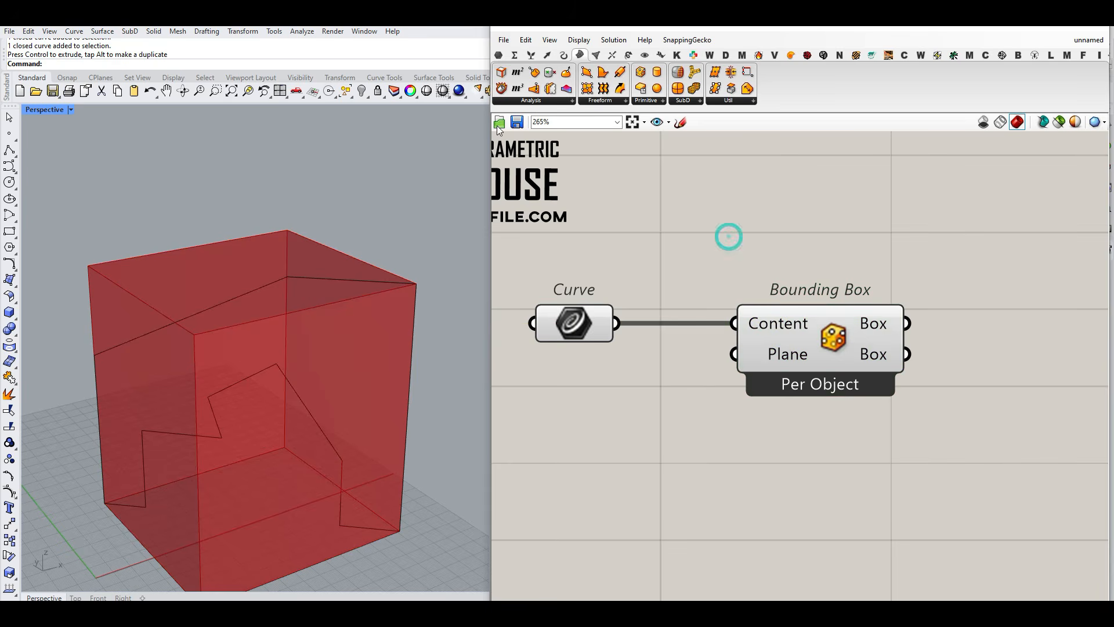
click(499, 55)
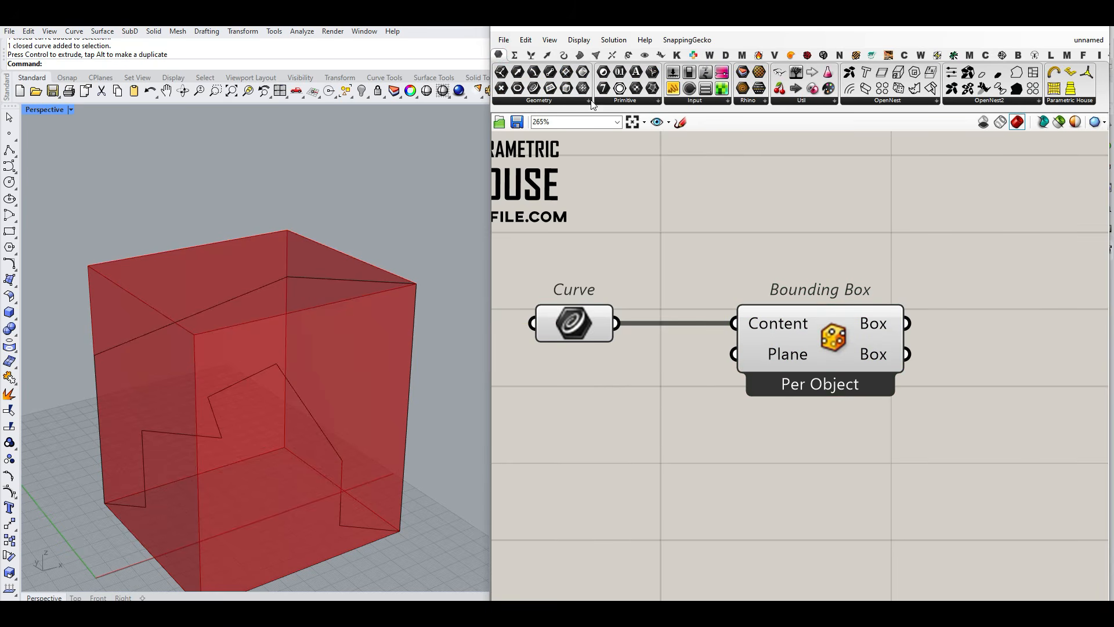
drag(552, 88, 638, 394)
drag(616, 323, 603, 398)
drag(687, 399, 735, 354)
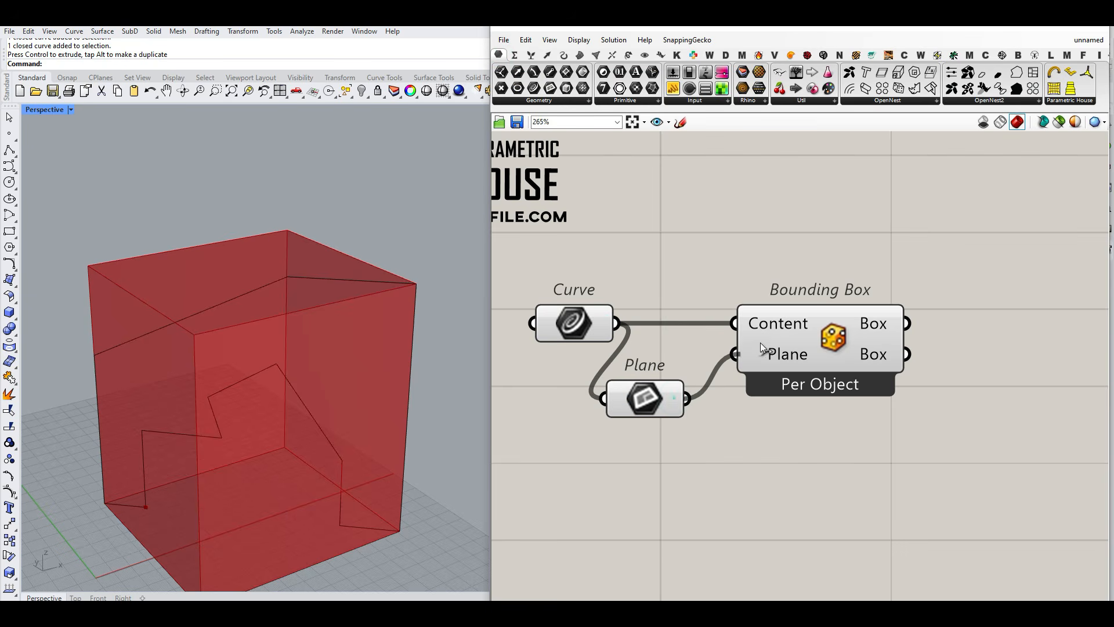
right_drag(375, 405, 276, 274)
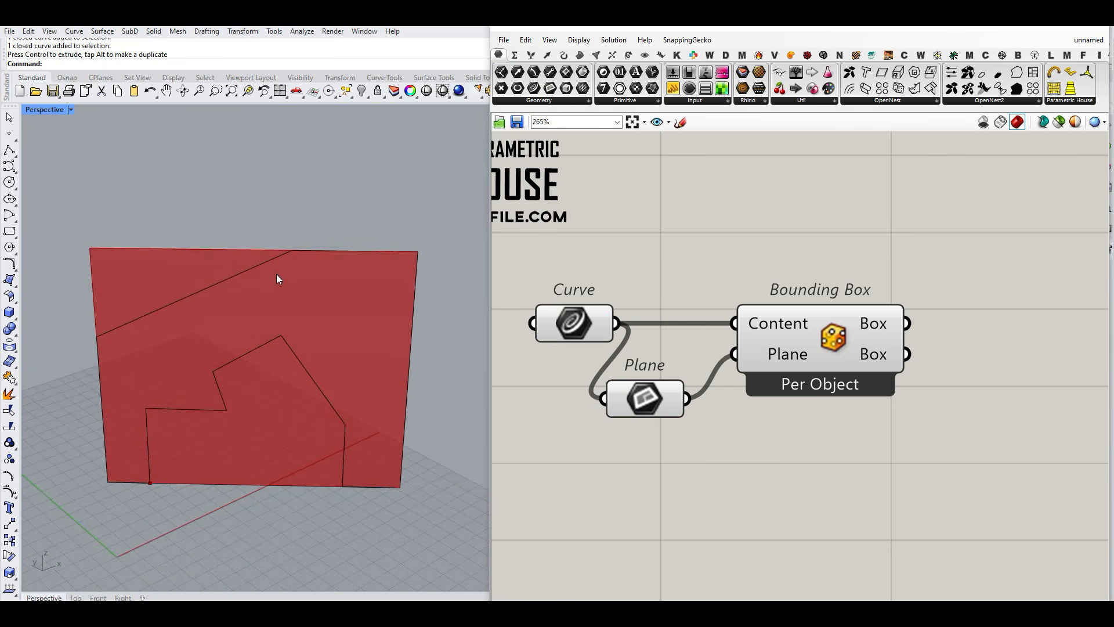
Step: Undo the last rotation of the Rhino curves and delete the Plane parameter
key(ctrl+z)
click(448, 291)
click(635, 395)
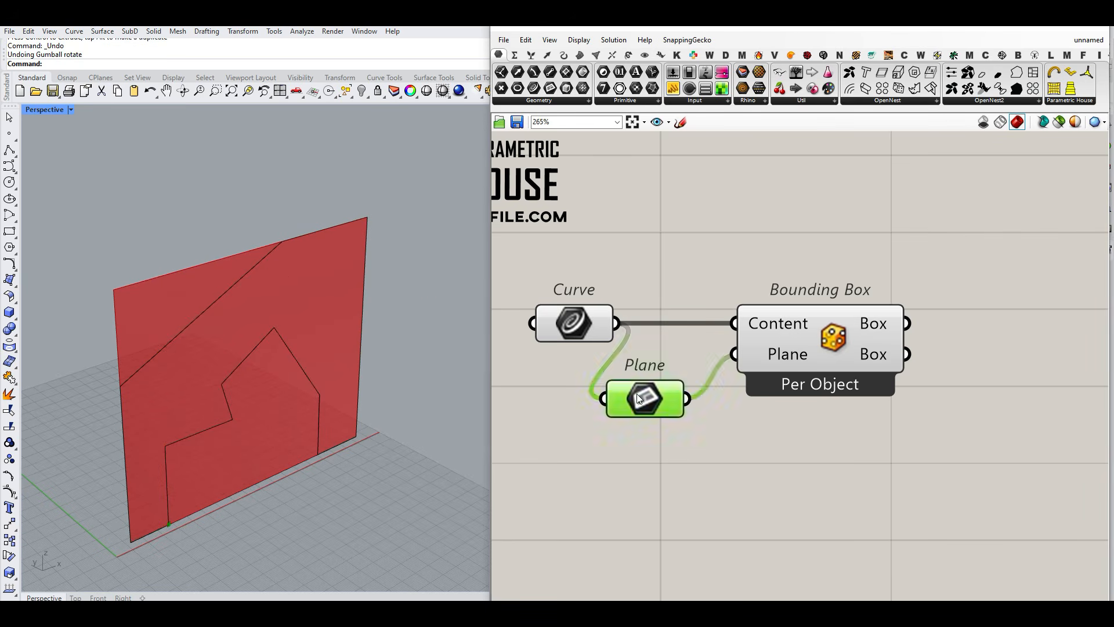
key(Delete)
right_drag(304, 372, 234, 331)
scroll(234, 329, down, 3)
scroll(231, 383, up, 5)
right_drag(233, 383, 258, 366)
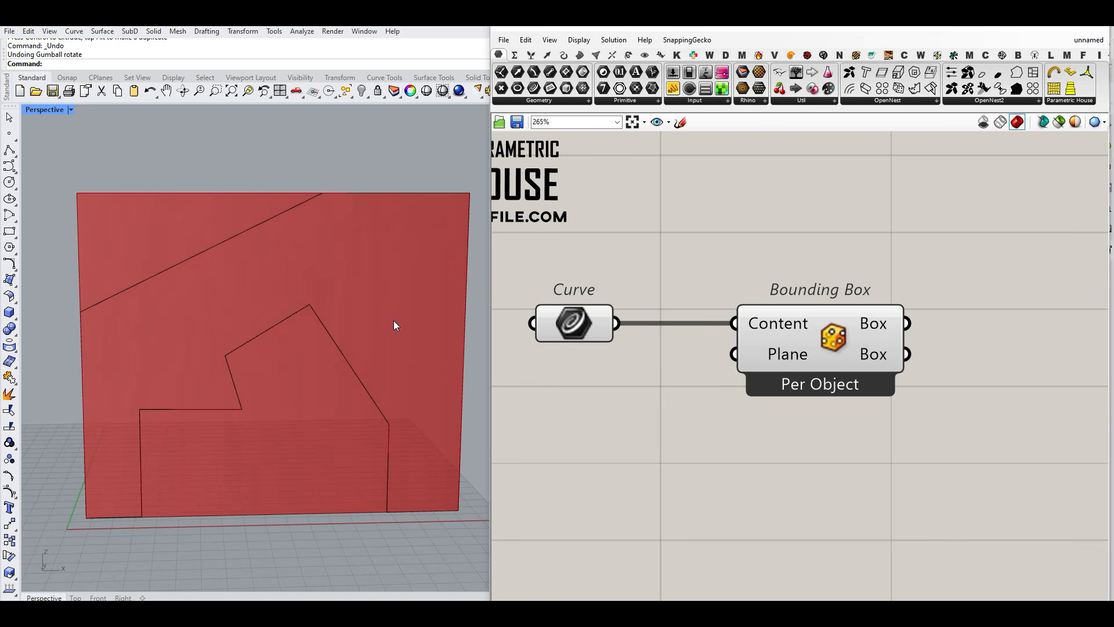
Step: Add a Deconstruct Brep component and feed it the Bounding Box's first Box output
right_drag(907, 355, 785, 347)
drag(676, 338, 595, 339)
click(554, 439)
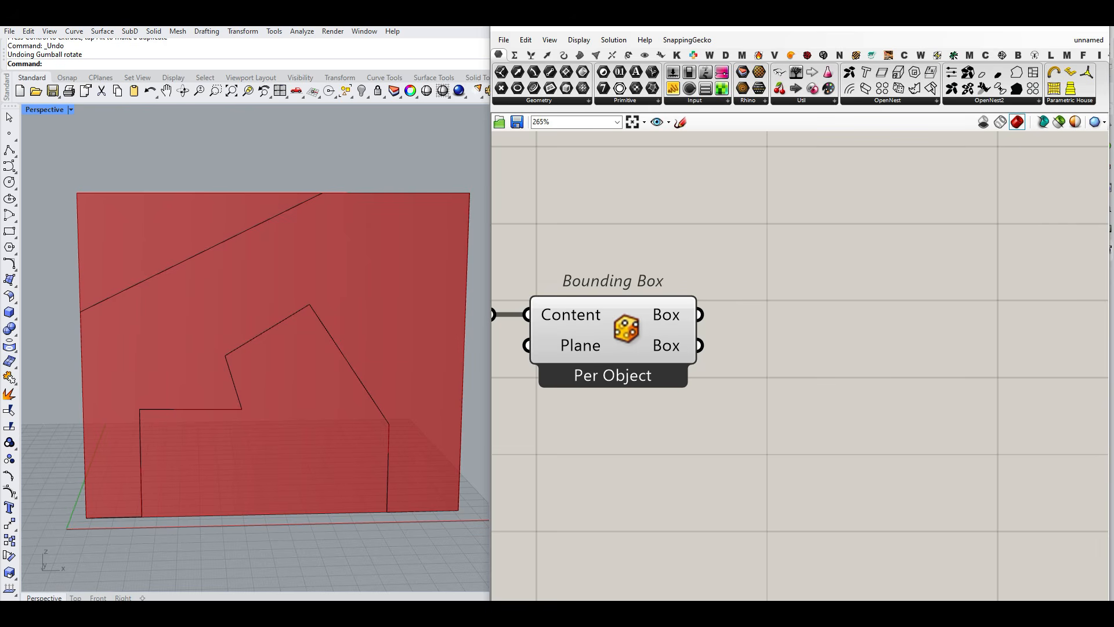
click(578, 55)
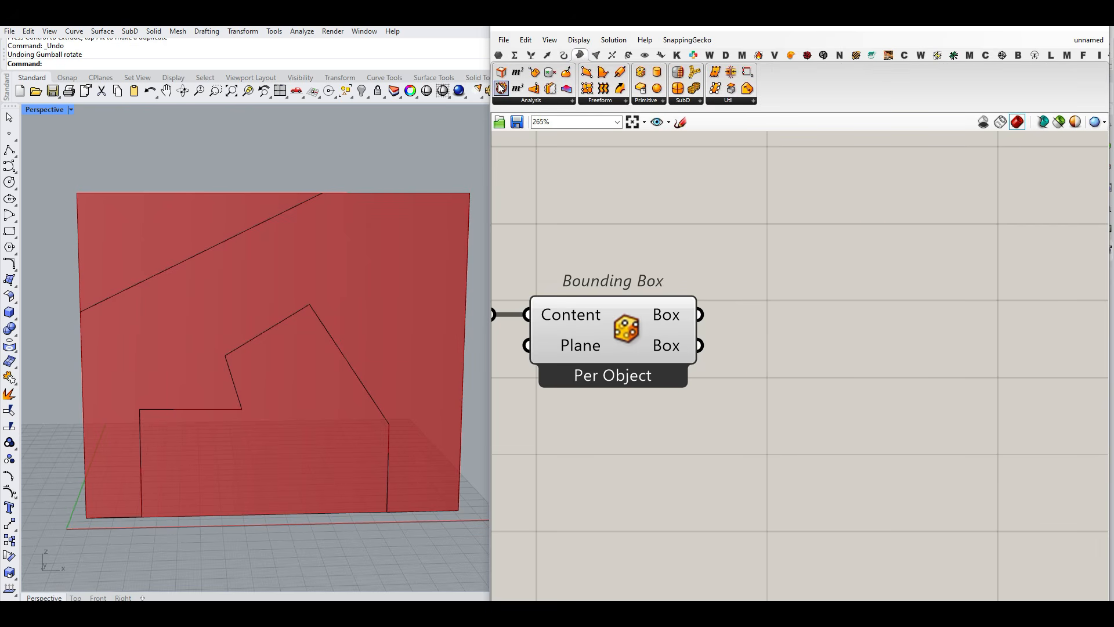
drag(501, 88, 828, 313)
drag(699, 315, 740, 316)
Step: Add a List Item component and connect the Deconstruct Brep's Edges output to its List input
right_drag(918, 289, 698, 311)
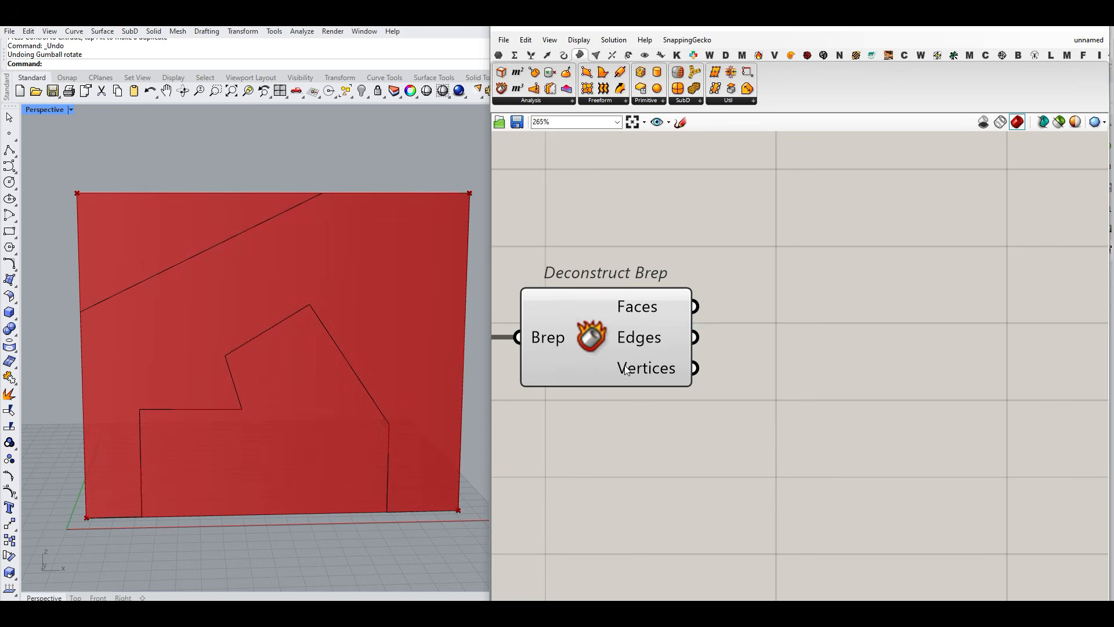
click(531, 56)
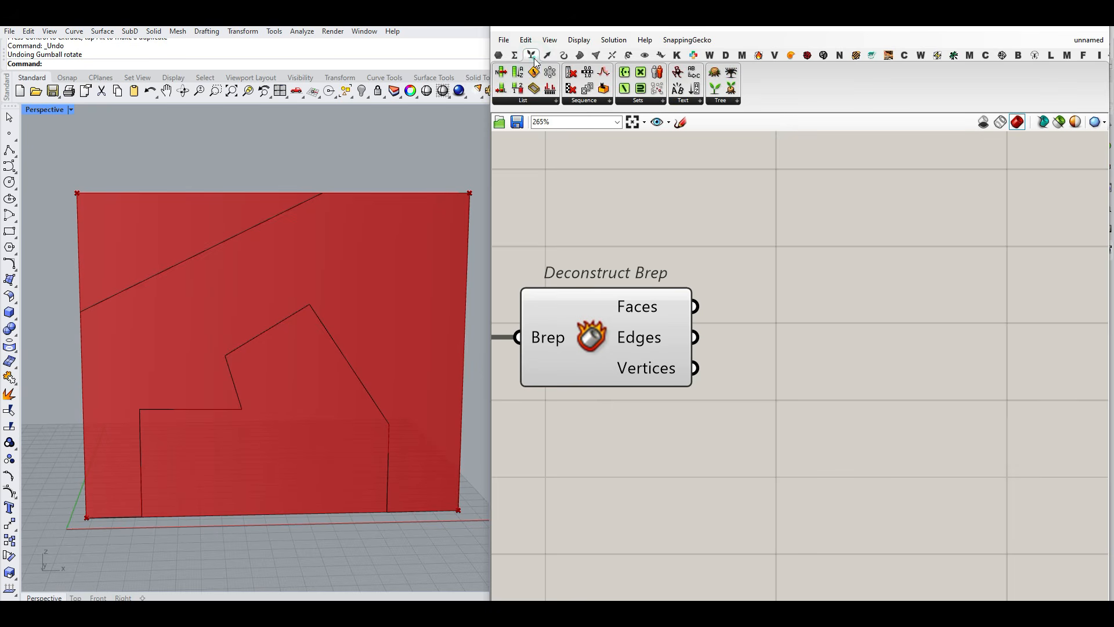
drag(507, 71, 801, 353)
drag(694, 337, 723, 322)
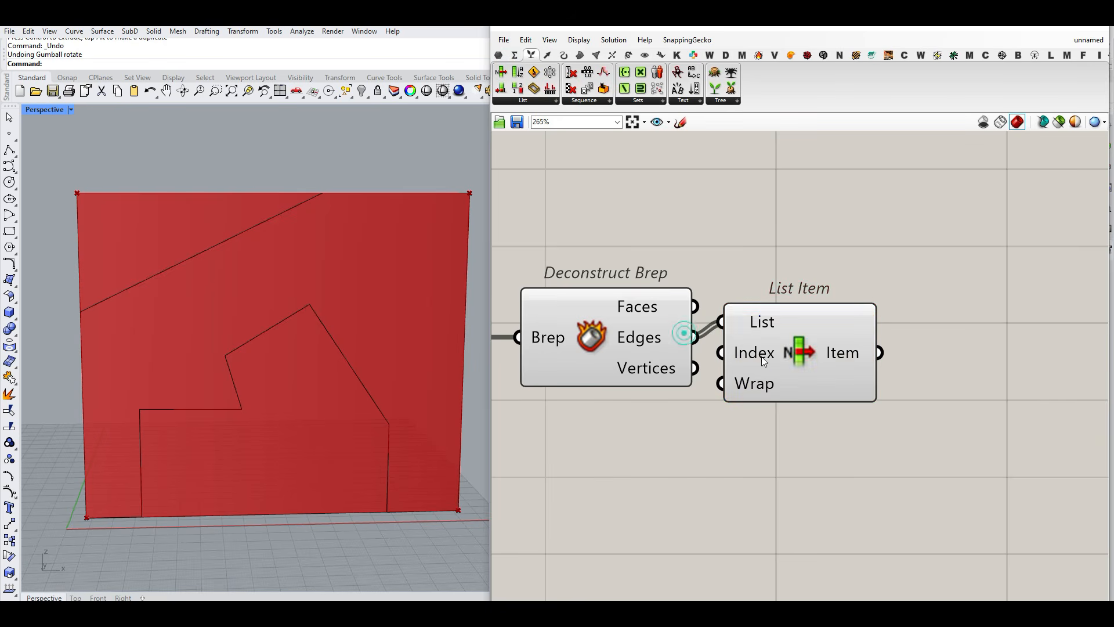
drag(783, 355, 794, 371)
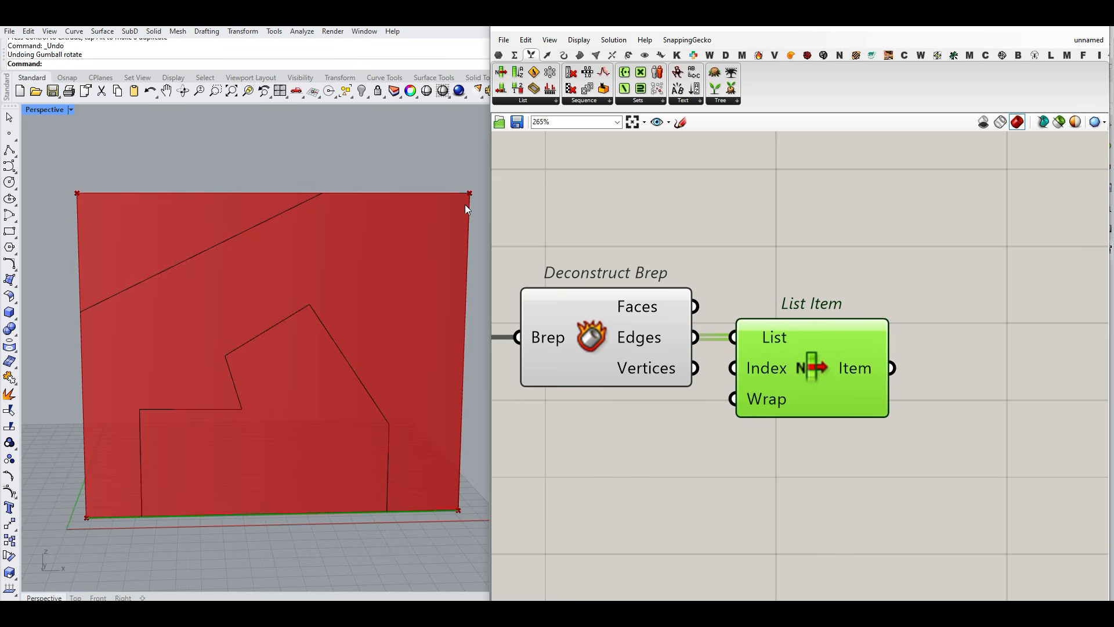
Step: Feed the List Item's List input from the Vertices output instead of Edges and align the component with it
right_drag(802, 398, 731, 379)
scroll(730, 380, down, 1)
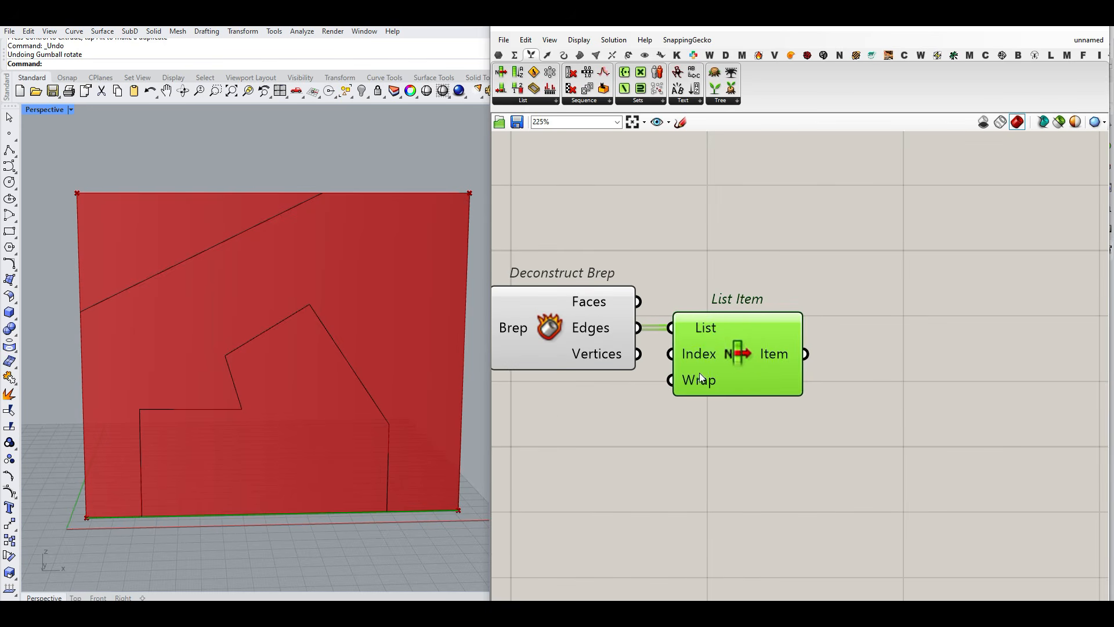
drag(731, 345, 745, 344)
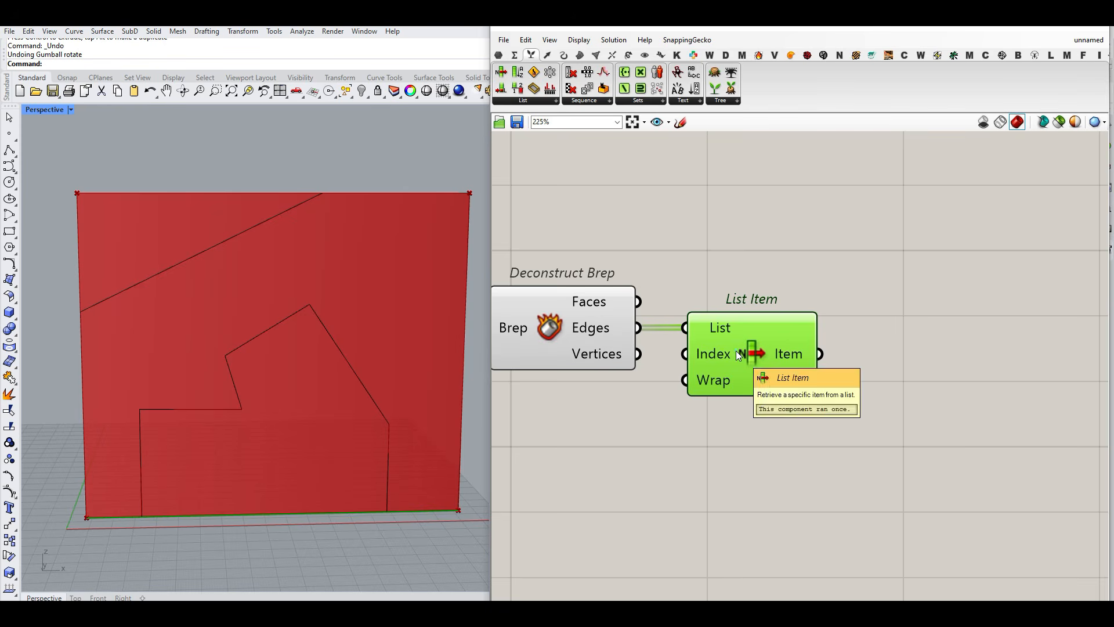
drag(638, 358, 726, 382)
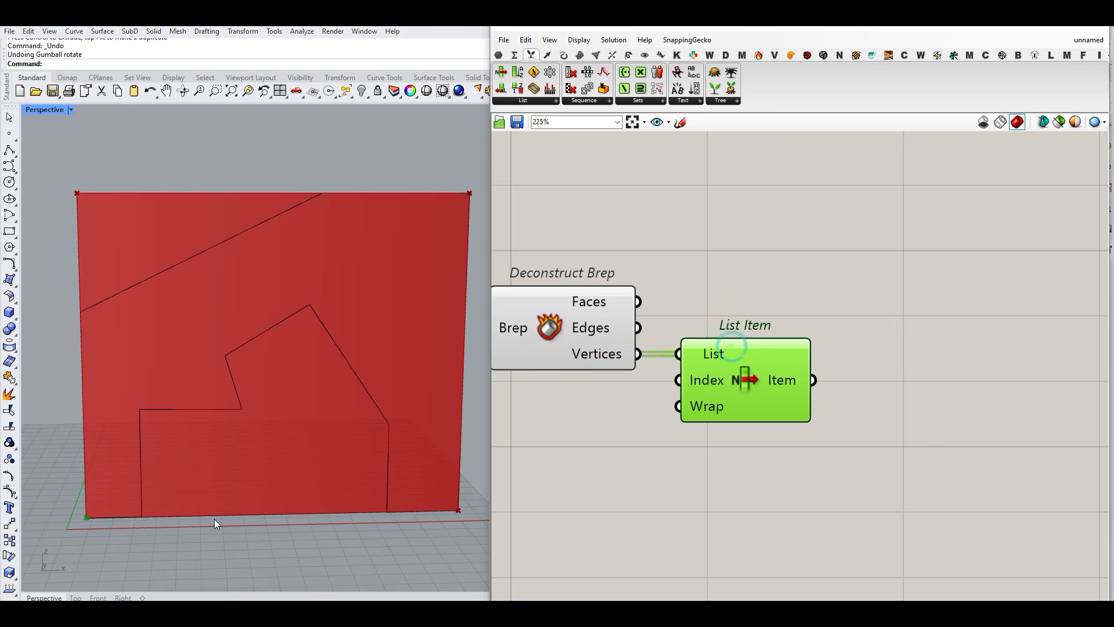
Step: Try an additional +1 output on the List Item and remove it again
scroll(734, 444, up, 3)
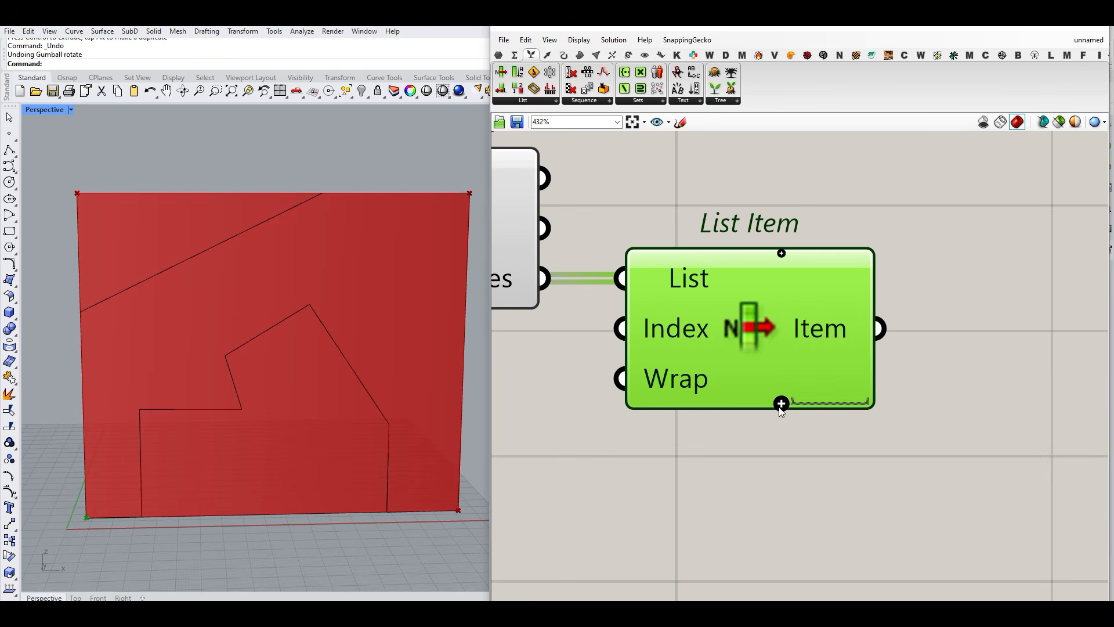
click(781, 405)
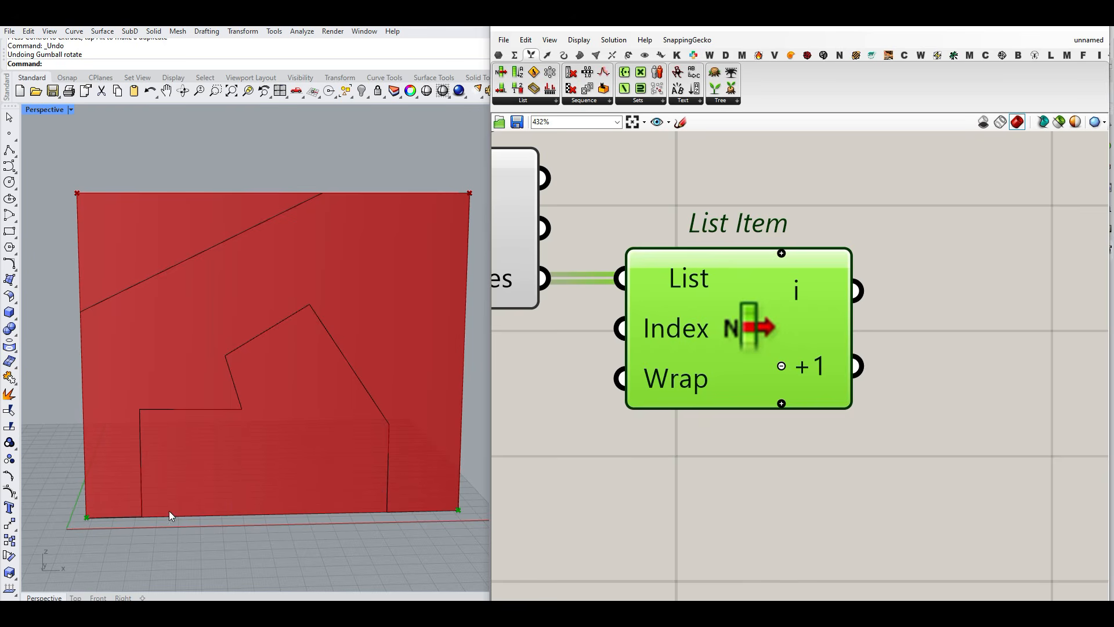
scroll(721, 366, down, 2)
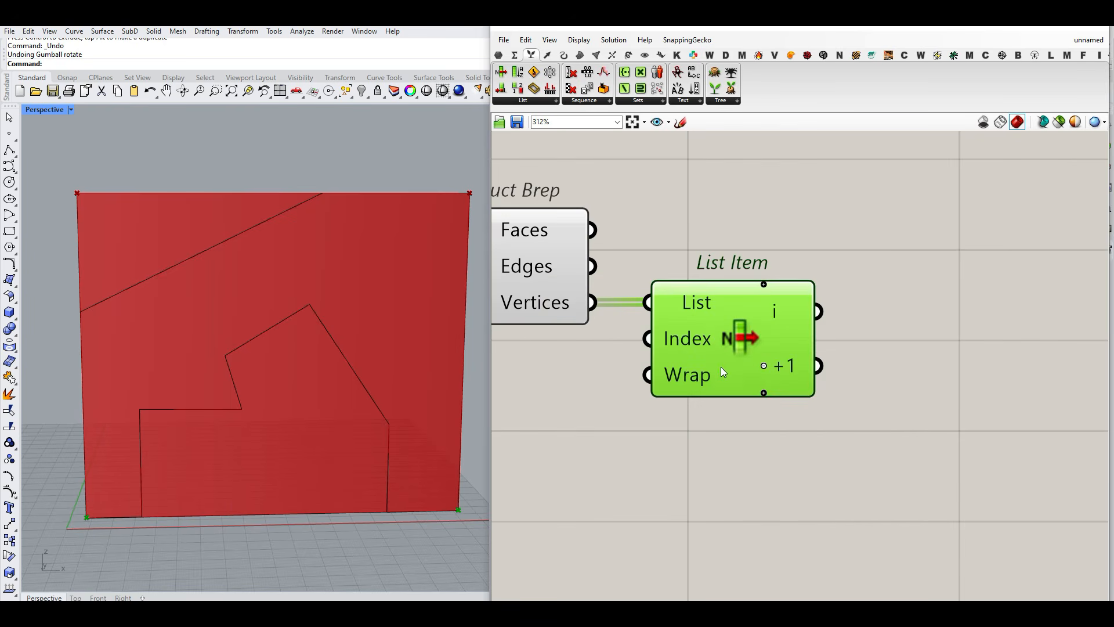
click(764, 397)
click(766, 363)
Step: Add a number slider set to 0 and connect it to the List Item's Index input
right_drag(622, 398, 736, 386)
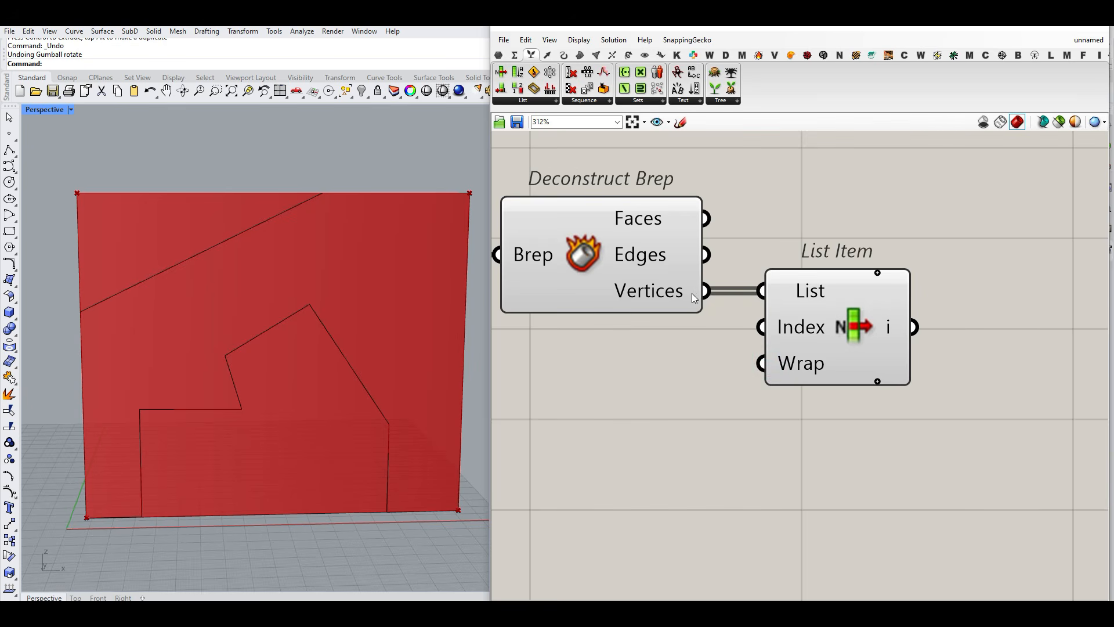
double_click(654, 378)
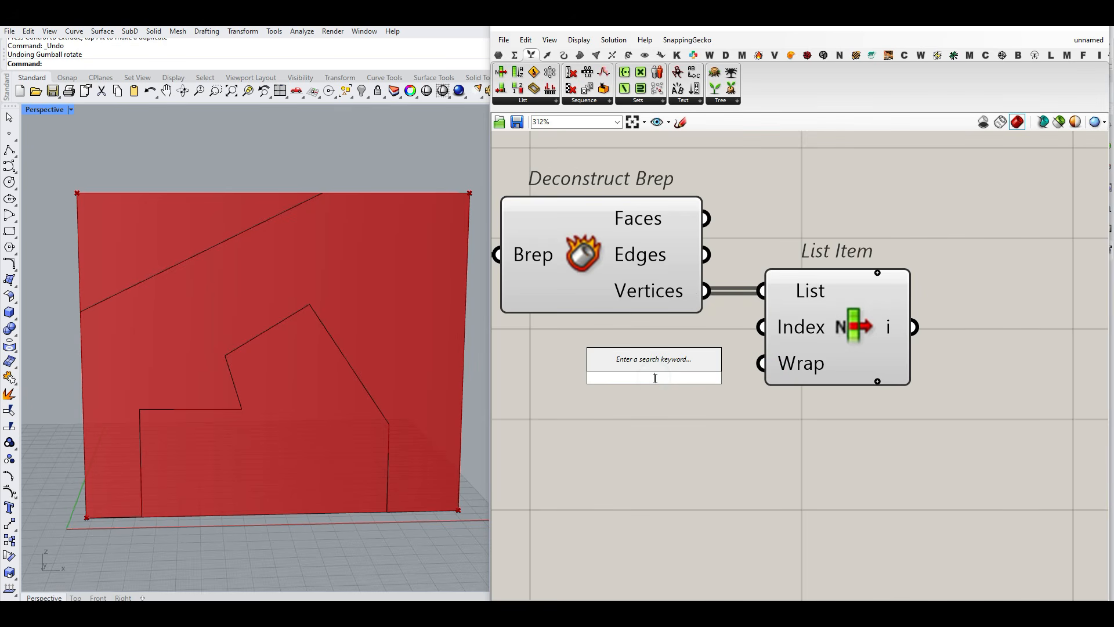
text(0..3)
key(Return)
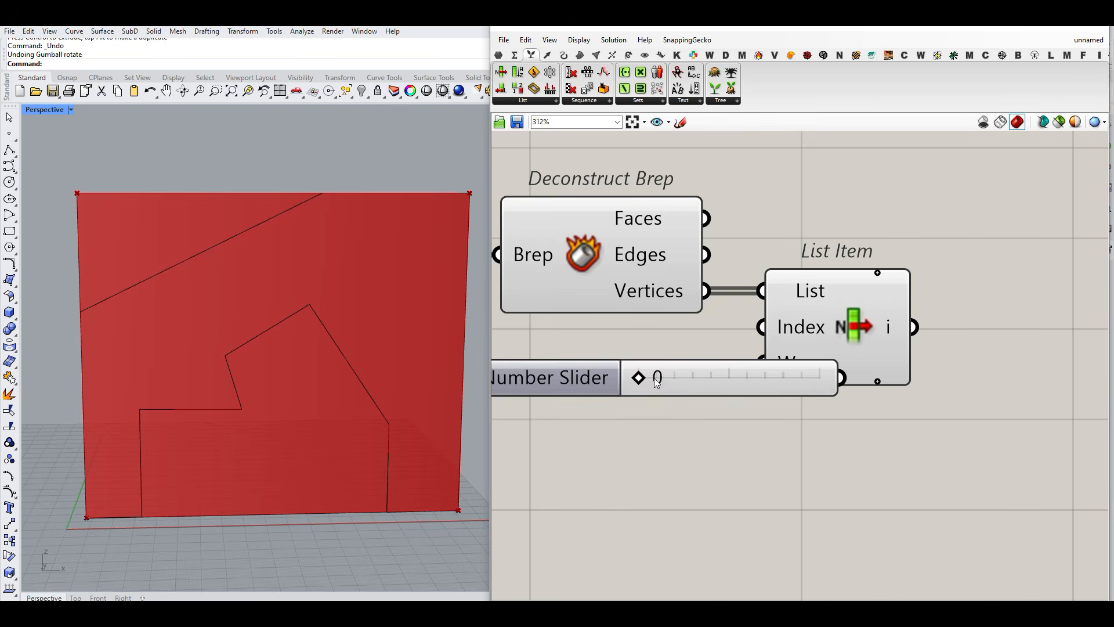
drag(777, 384, 761, 326)
drag(861, 406, 656, 343)
Step: Duplicate the List Item together with its slider and raise the copied slider's value
alt+drag(818, 347, 820, 468)
click(711, 407)
click(838, 448)
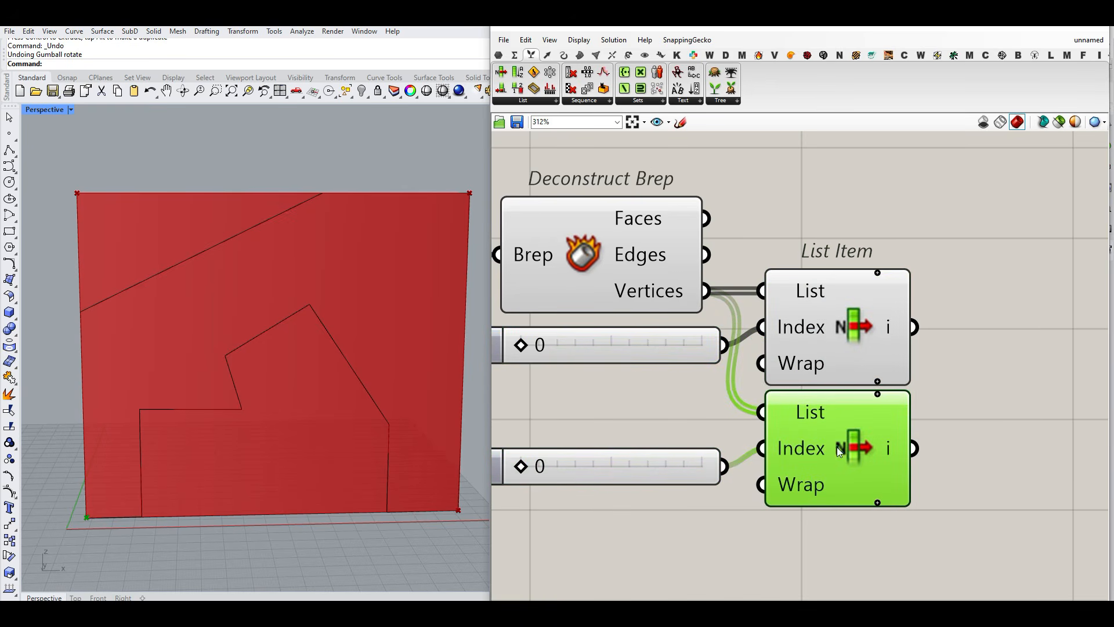
drag(521, 466, 563, 470)
Step: Delete the duplicated List Item and its slider, along with the original index slider
drag(872, 530, 626, 447)
key(Delete)
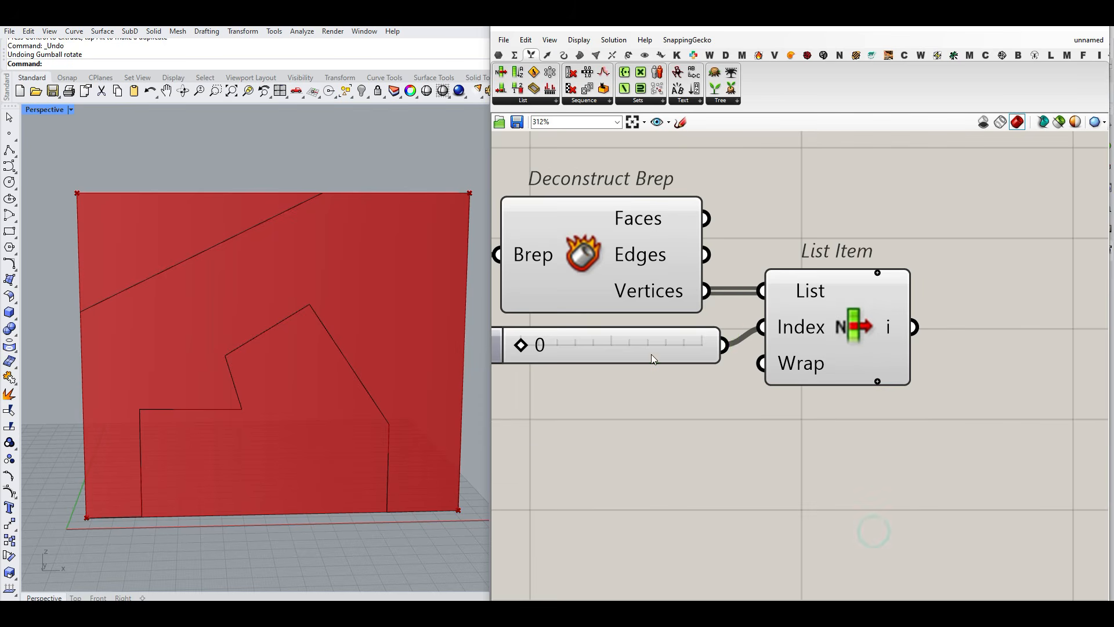
click(651, 355)
key(Delete)
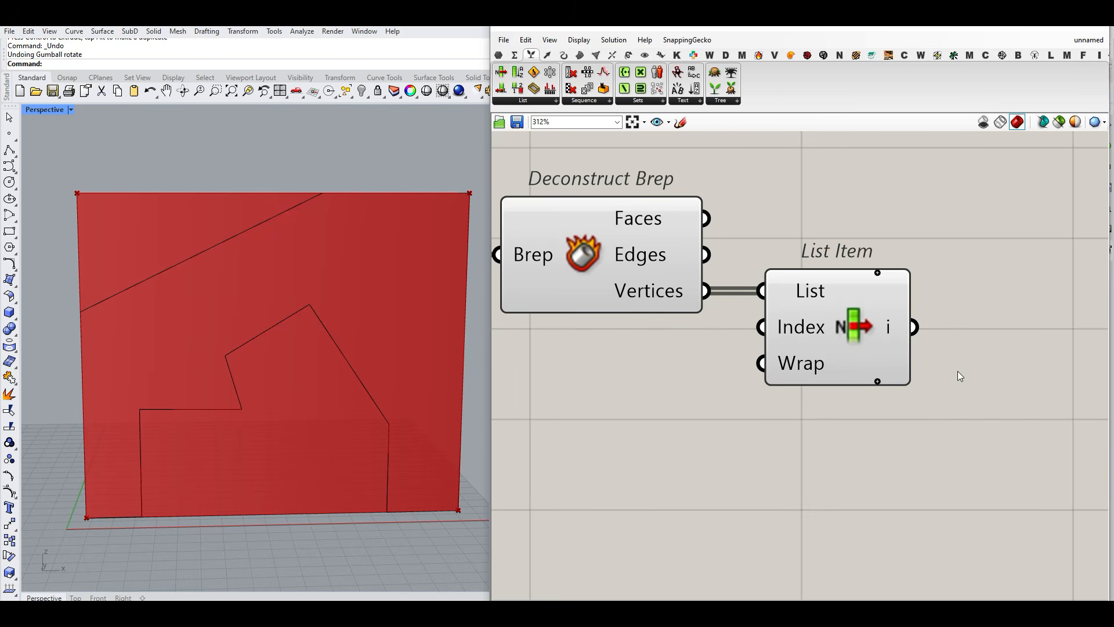
Step: Add a +1 output to the List Item and store its i and +1 outputs in two separate Point parameters
click(878, 381)
right_drag(985, 352, 727, 384)
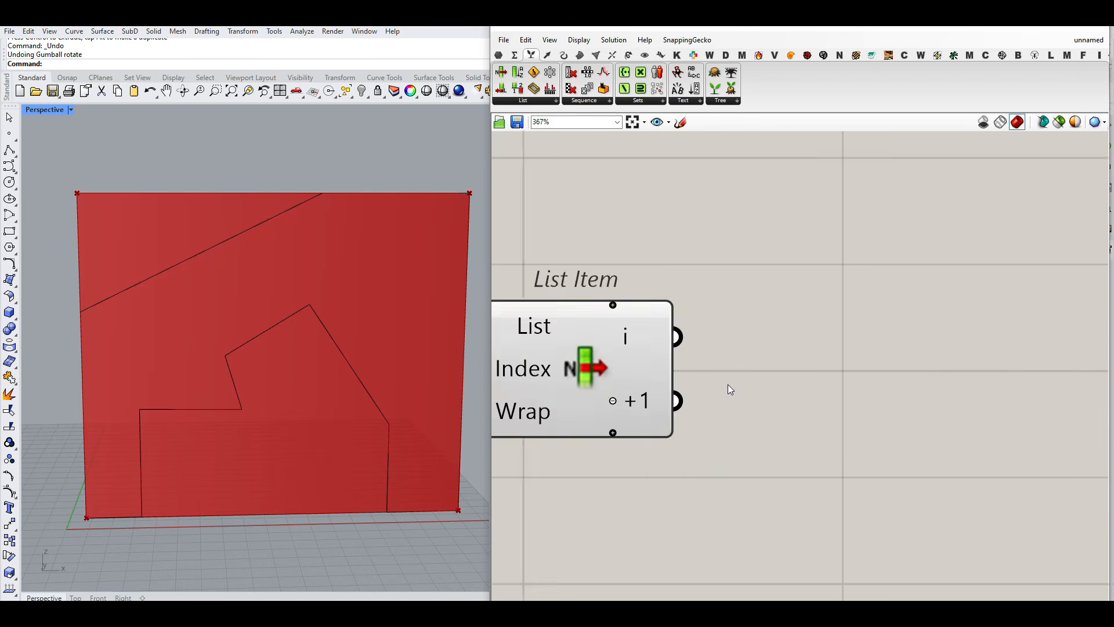
scroll(717, 387, up, 3)
click(498, 54)
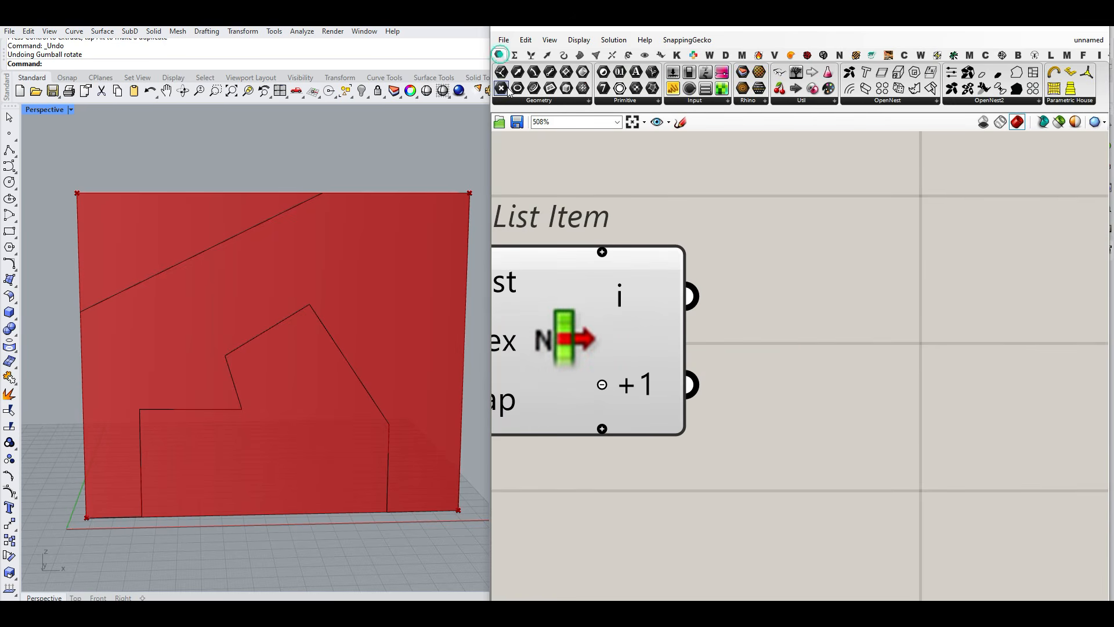
drag(502, 87, 796, 273)
drag(691, 296, 863, 543)
drag(778, 523, 691, 385)
Step: Turn off the preview of the Bounding Box, Deconstruct Brep and List Item, and move the second Point closer to the first
scroll(683, 379, down, 6)
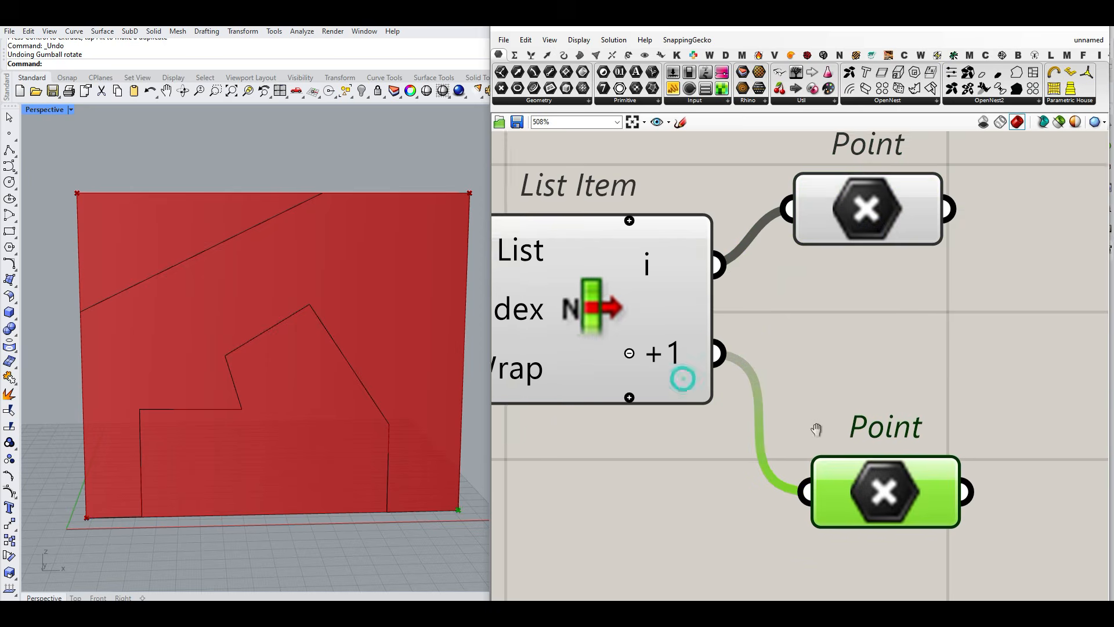
drag(845, 377, 688, 295)
key(ctrl+q)
click(736, 263)
right_drag(955, 353, 677, 323)
scroll(676, 322, up, 3)
drag(658, 382, 649, 361)
click(715, 287)
Step: Add a Domain Box component and connect the first Point parameter to its Base input
click(579, 54)
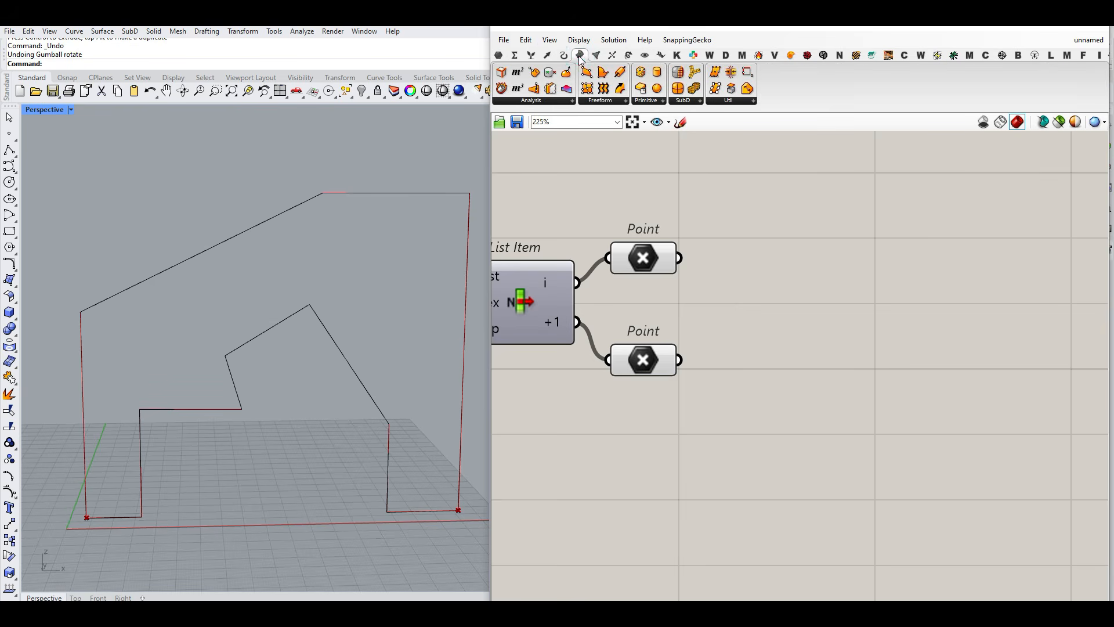
click(645, 102)
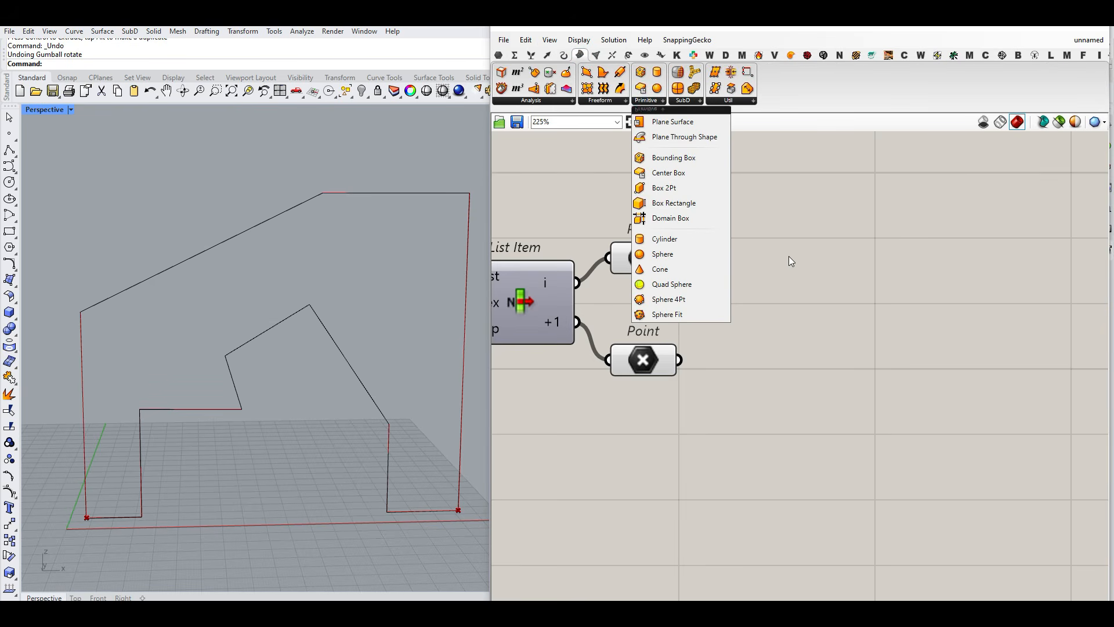
drag(700, 230, 826, 263)
click(873, 268)
right_drag(860, 290, 798, 266)
mouse_move(825, 239)
mouse_down()
mouse_move(822, 272)
mouse_move(819, 247)
mouse_up()
drag(616, 235, 747, 234)
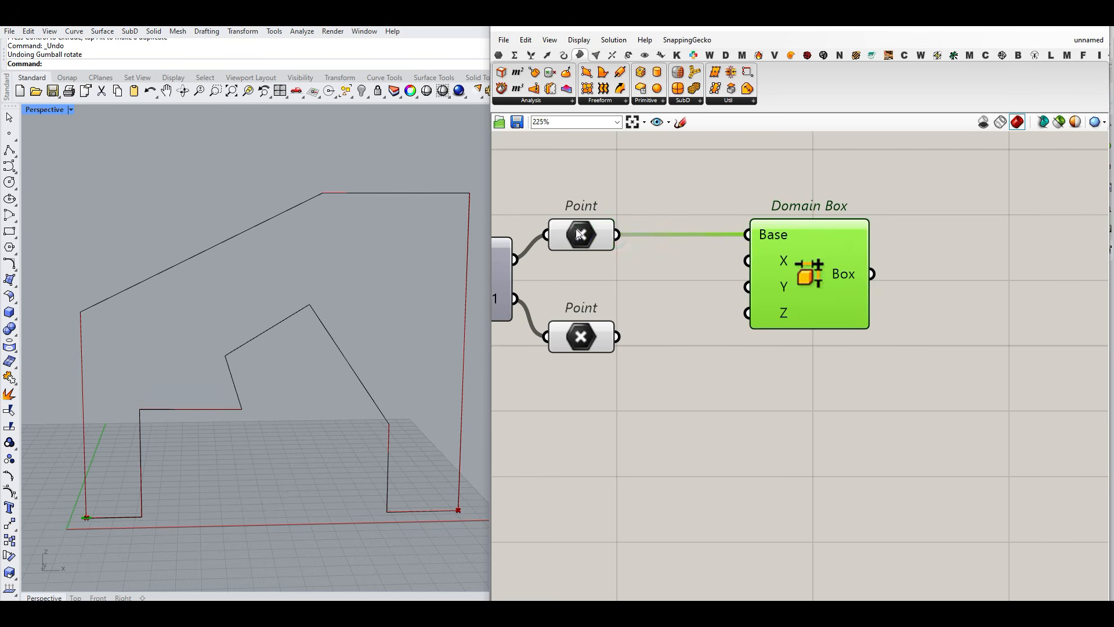
Step: Examine the box generated at the first base point and move the Domain Box component farther from the Point parameters
click(580, 235)
scroll(83, 517, up, 2)
scroll(123, 473, down, 4)
right_drag(122, 479, 110, 535)
scroll(116, 430, up, 12)
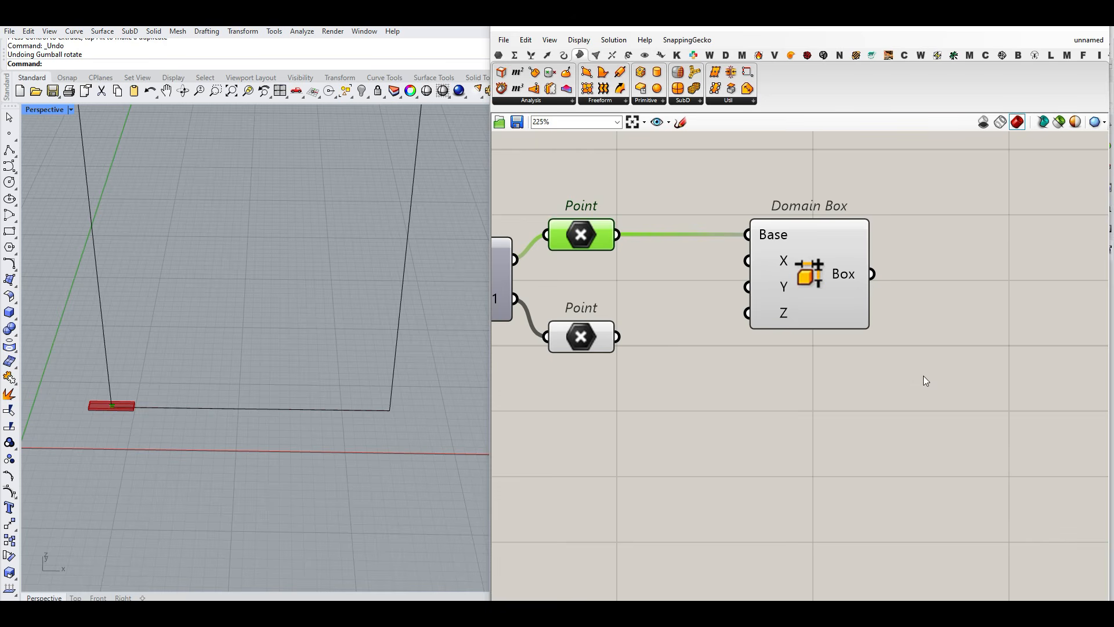
right_drag(924, 380, 849, 395)
drag(694, 277, 774, 273)
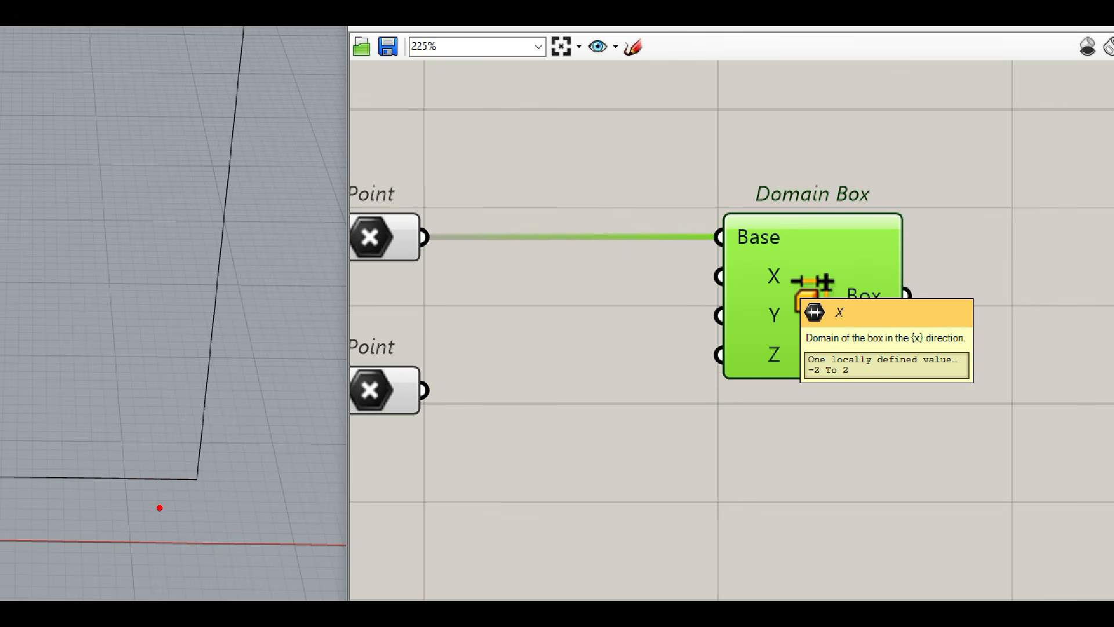
drag(161, 458, 146, 512)
drag(252, 450, 260, 504)
drag(139, 477, 277, 476)
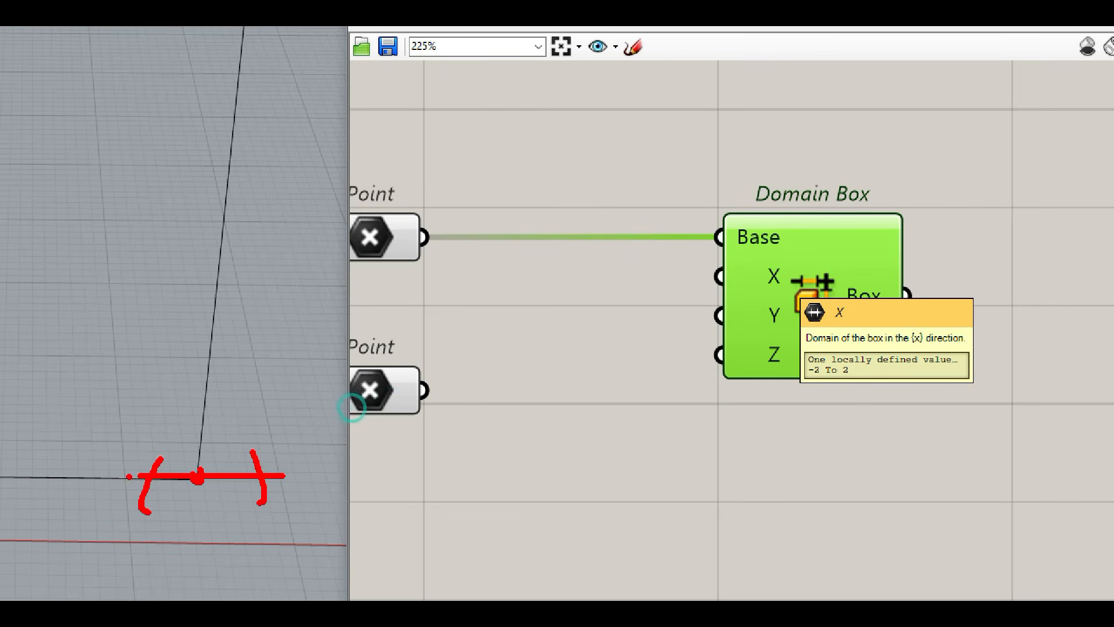
drag(155, 431, 159, 441)
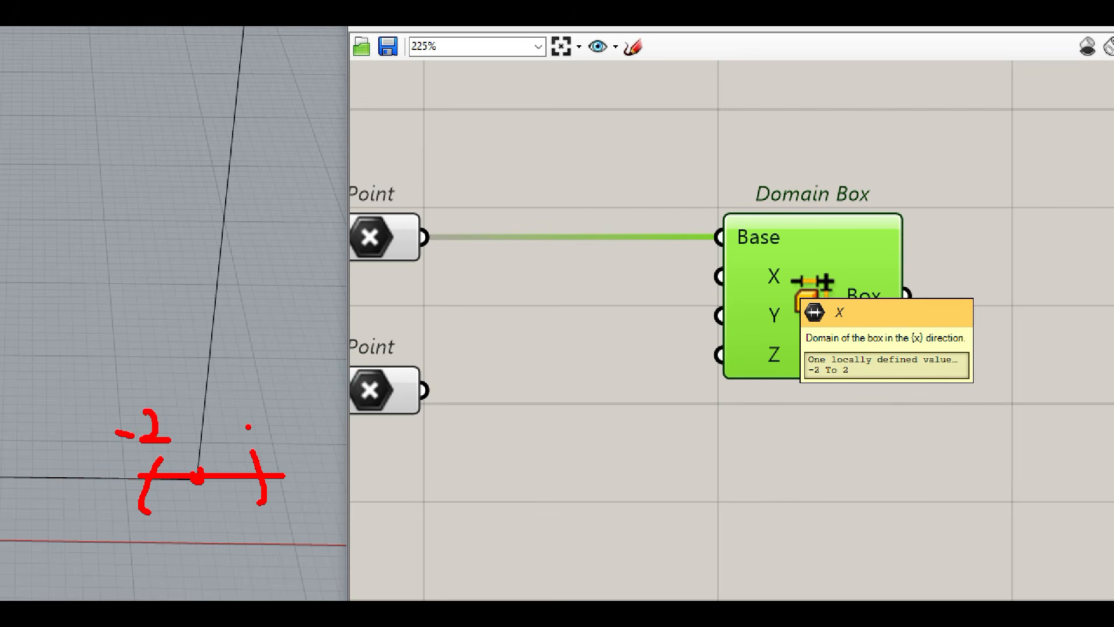
drag(248, 427, 282, 440)
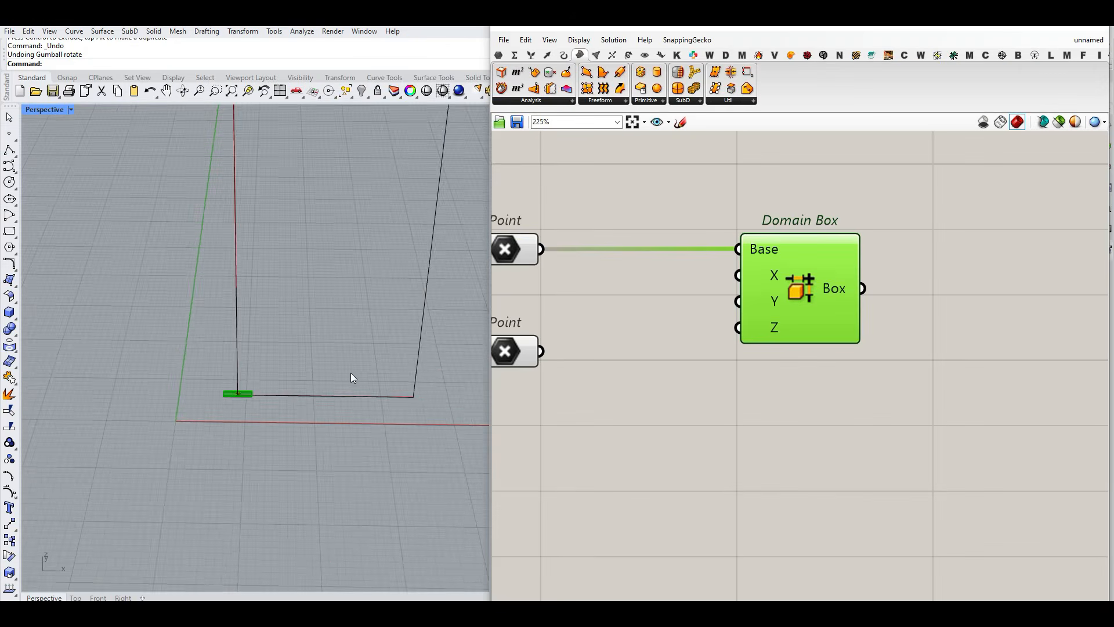
Step: Add three Number parameters, connect them to the Domain Box's X, Y and Z inputs, and space the components farther apart
scroll(273, 388, up, 6)
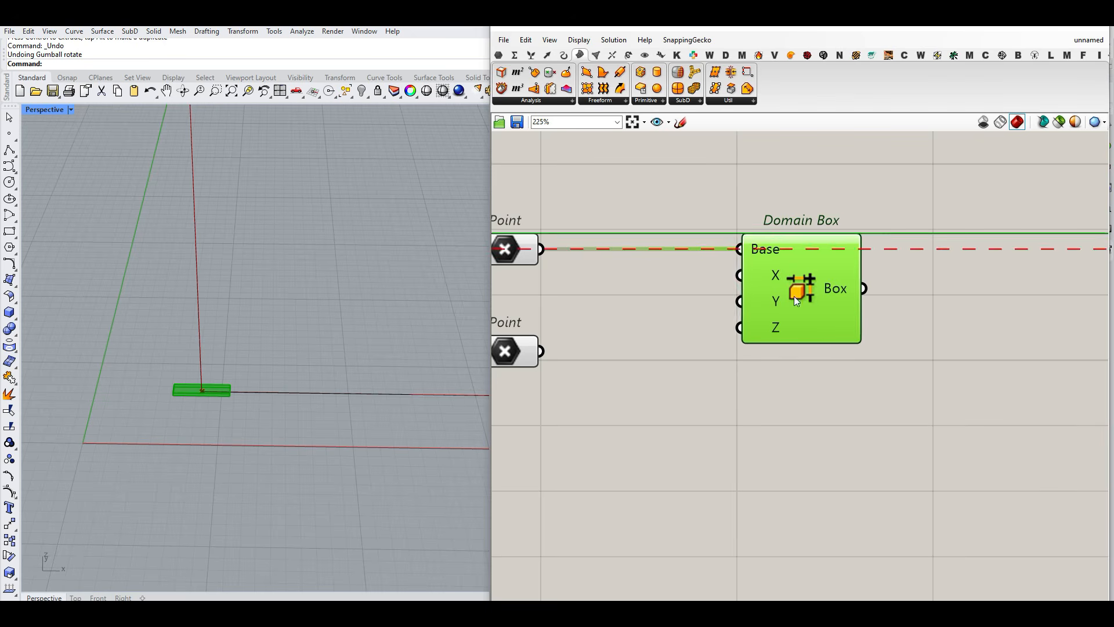
drag(794, 296, 851, 296)
click(498, 56)
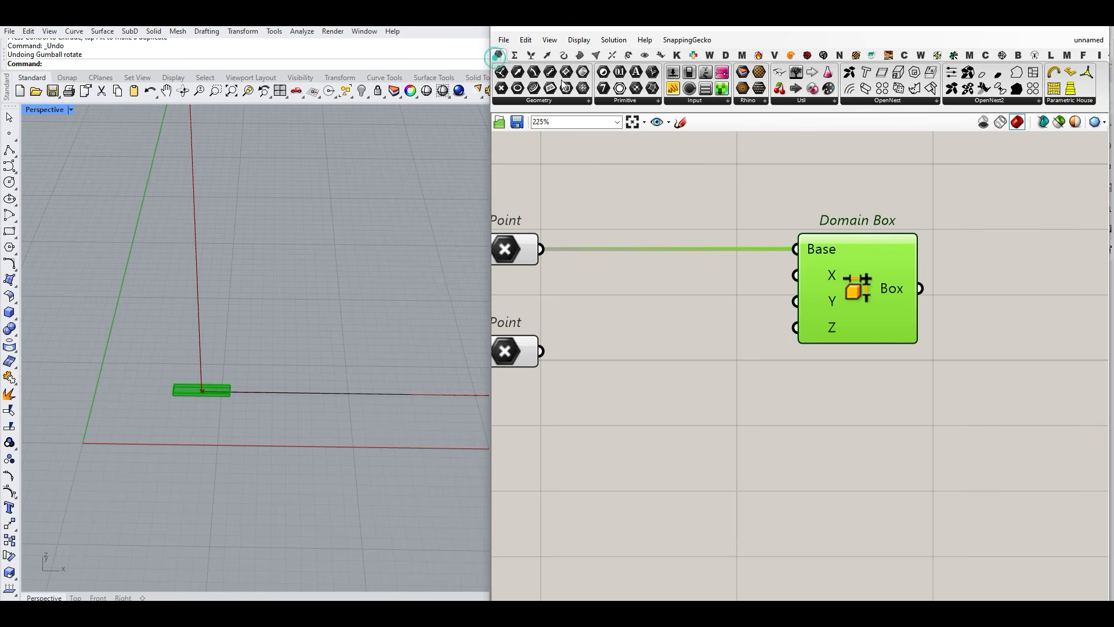
drag(619, 73, 796, 275)
drag(715, 284, 799, 304)
key(ctrl+c)
key(ctrl+v)
drag(720, 341, 796, 327)
key(ctrl+c)
key(ctrl+v)
drag(882, 458, 677, 236)
drag(863, 288, 997, 293)
Step: Create a number slider with the value 2.22 and connect it to the Number parameter feeding X
double_click(673, 323)
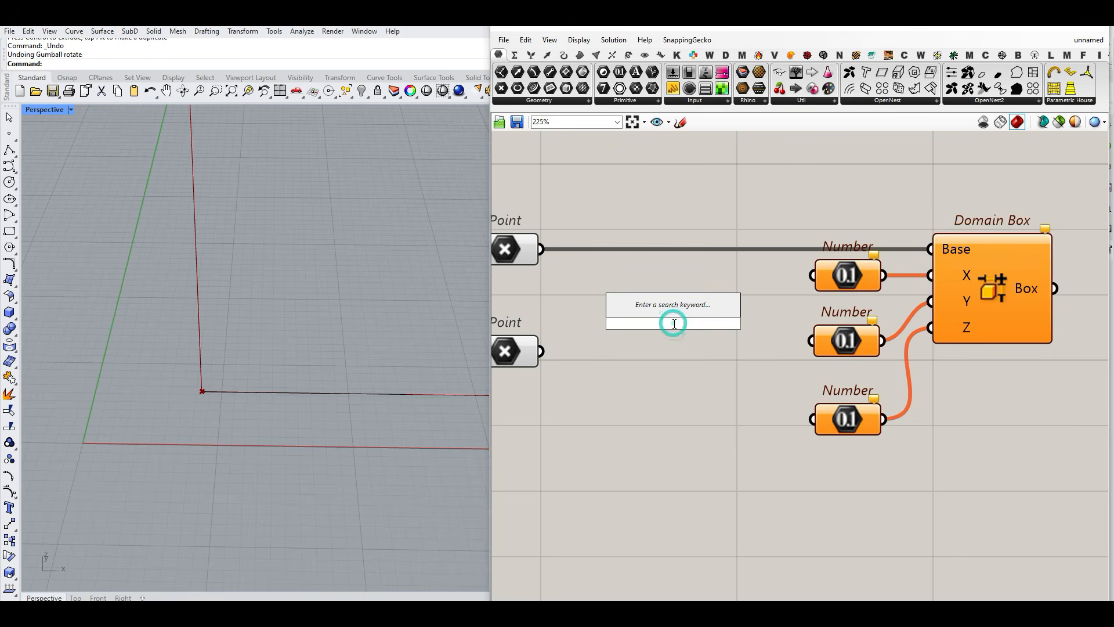
text(2.22)
key(Return)
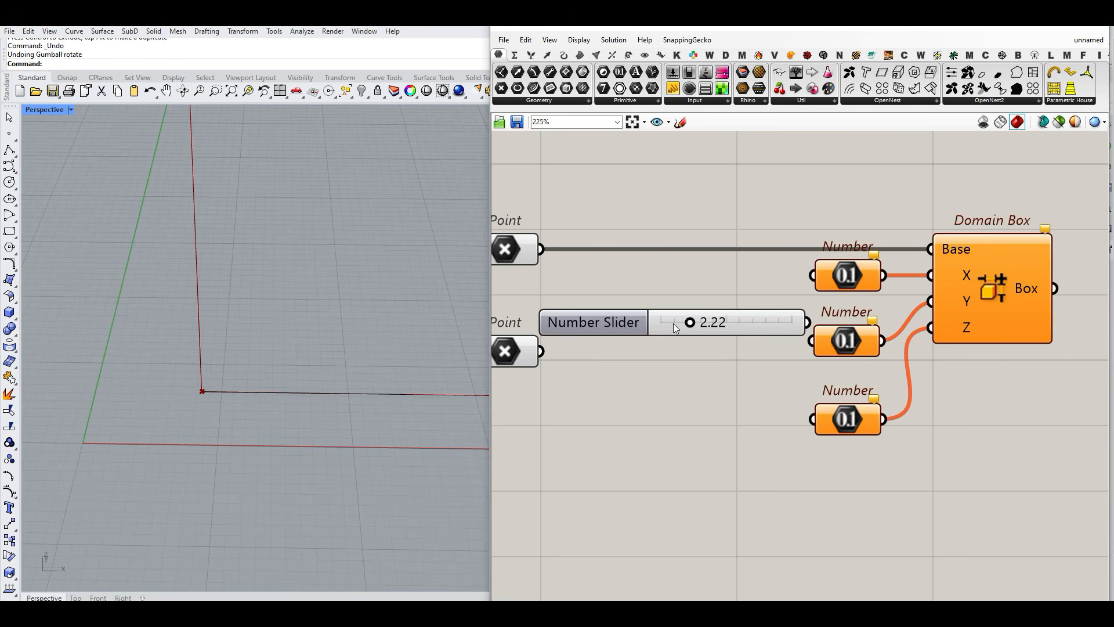
drag(754, 329, 818, 275)
Step: Duplicate the 2.22 slider twice and connect the copies to the Number parameters feeding Y and Z
click(776, 316)
click(742, 295)
key(ctrl+x)
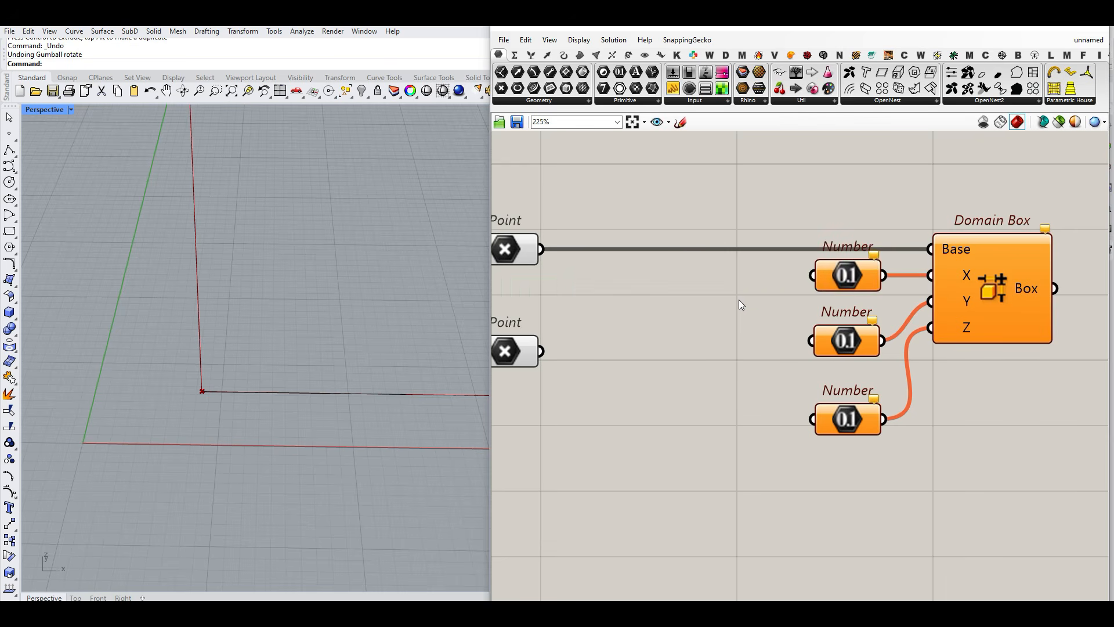
key(ctrl+z)
key(ctrl+v)
drag(735, 318, 733, 420)
key(ctrl+c)
key(ctrl+v)
drag(776, 421, 811, 420)
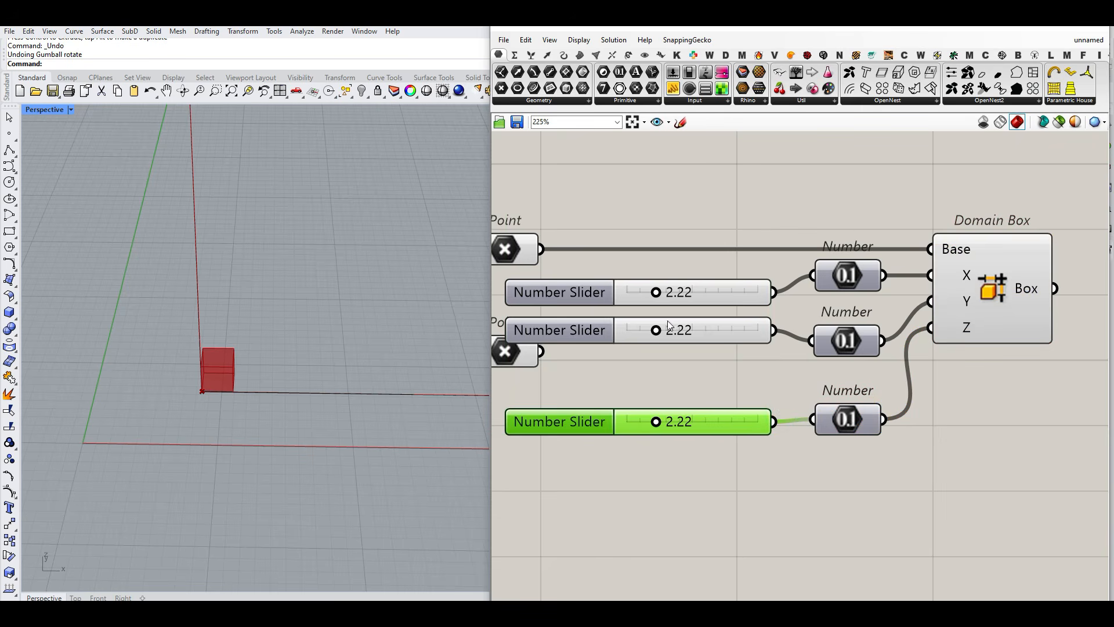
Step: Set the X slider to 3.82 and the Y slider to 3.95, and inspect the resized box
drag(655, 294, 678, 330)
right_drag(301, 423, 308, 382)
scroll(283, 483, up, 1)
scroll(290, 428, down, 6)
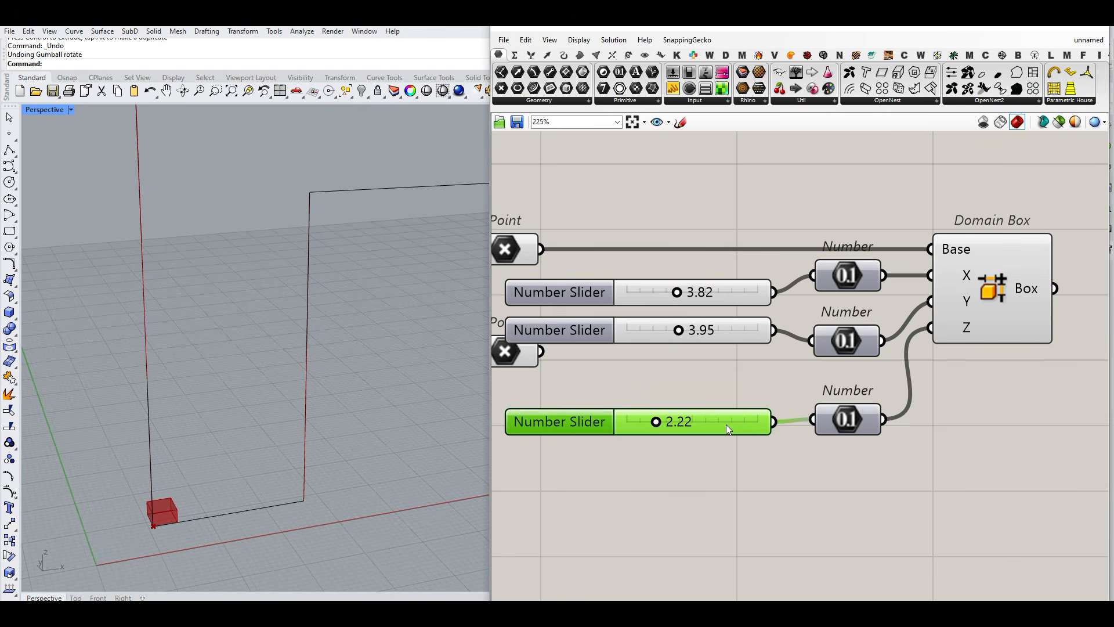
Step: Delete the slider feeding the Z Number and move the remaining sliders, Numbers and Domain Box farther from the Point parameters
key(Delete)
scroll(725, 420, down, 3)
right_drag(682, 413, 730, 376)
drag(950, 416, 783, 286)
drag(912, 316, 995, 316)
click(833, 267)
scroll(834, 267, up, 4)
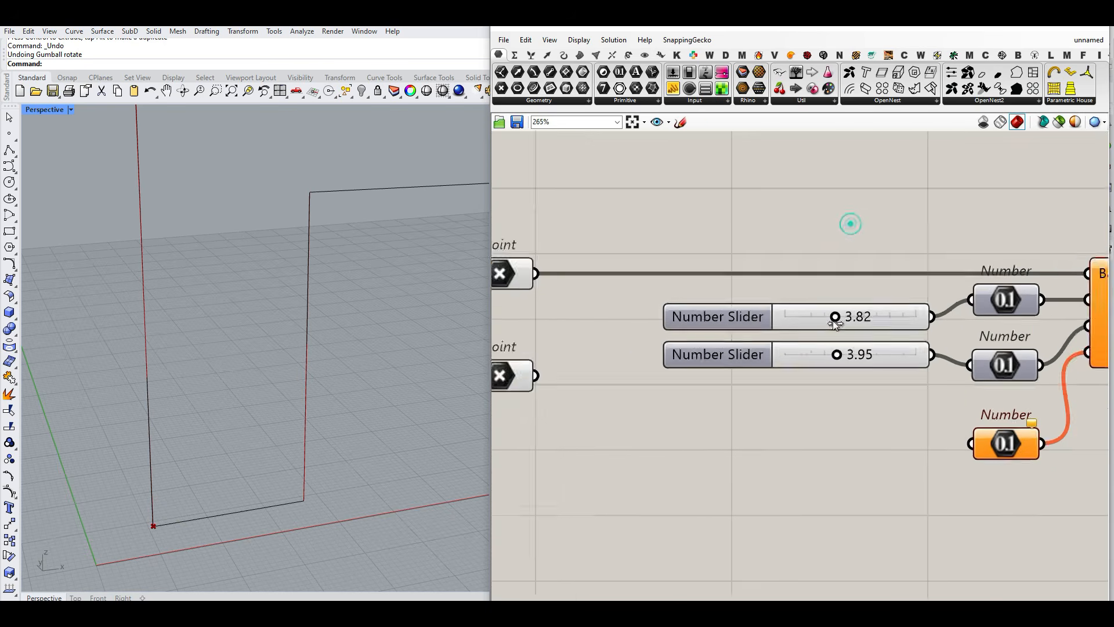
Step: Rename the X slider as L and the Y slider as W
right_click(712, 318)
text(L)
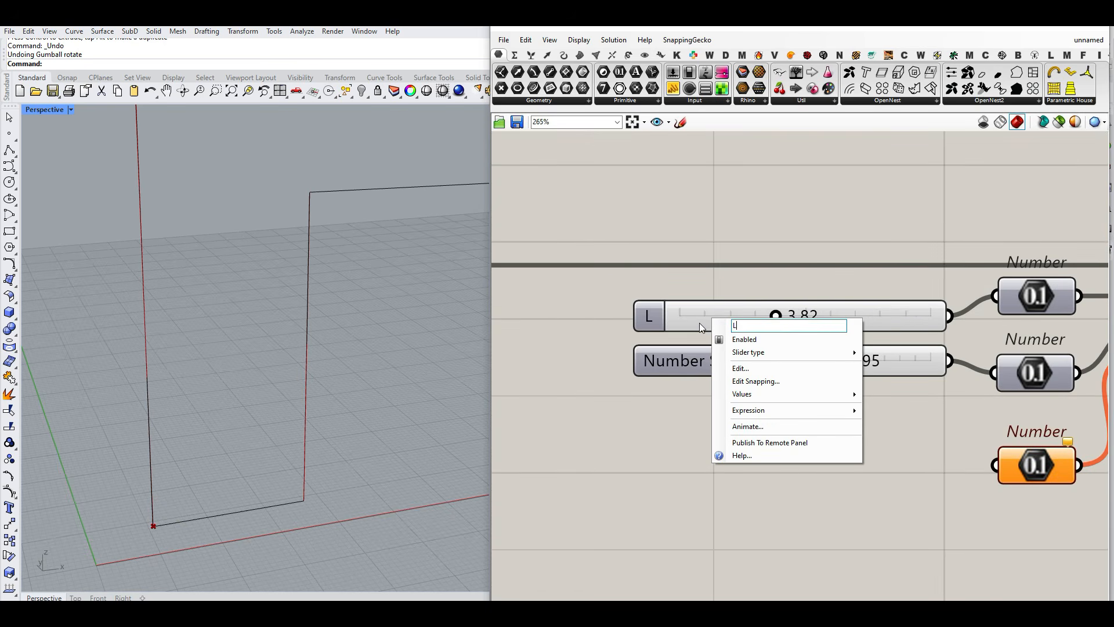
right_click(696, 365)
text(W)
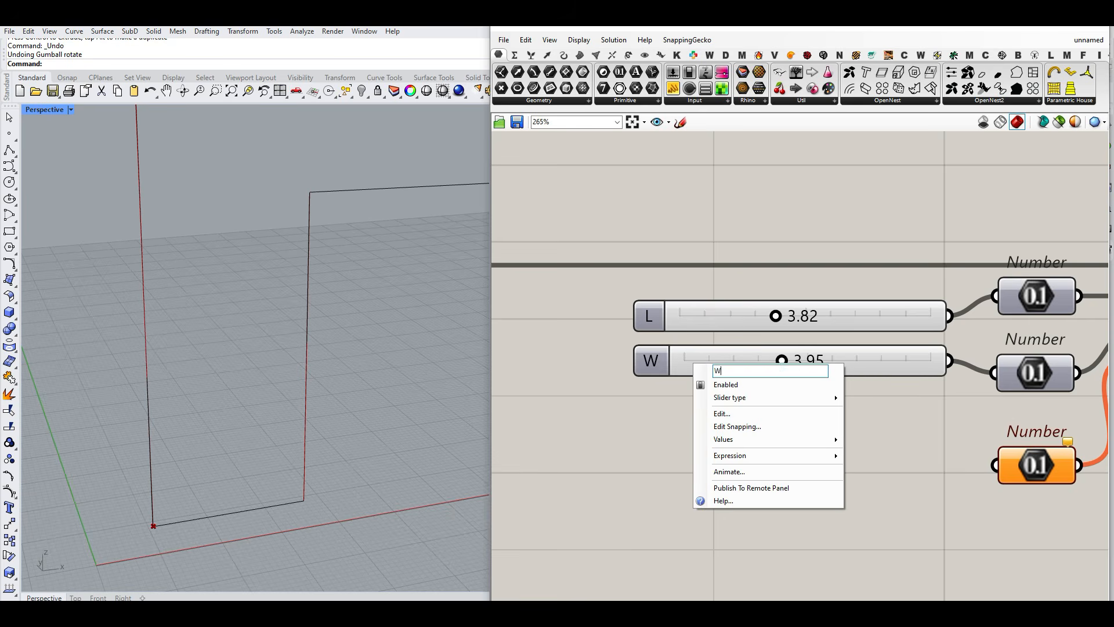
key(Return)
click(666, 401)
Step: Add a second List Item fed by the Edges of the Deconstruct Brep and give it a +1 output
scroll(753, 337, down, 4)
right_drag(707, 351, 955, 345)
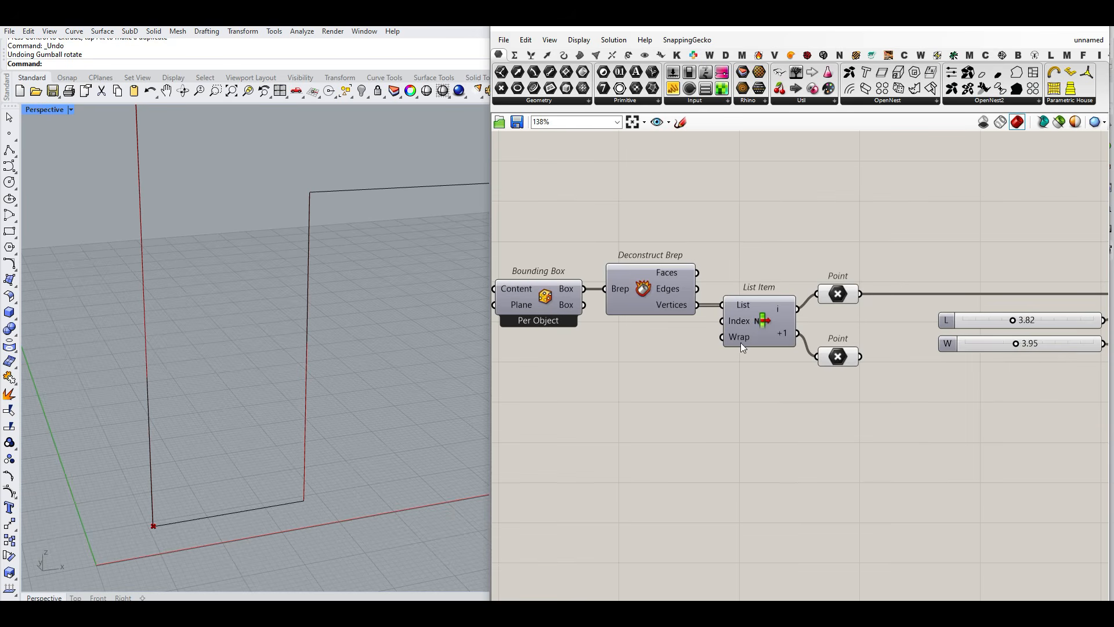
click(531, 55)
drag(501, 71, 723, 218)
drag(697, 289, 824, 439)
right_drag(273, 255, 360, 251)
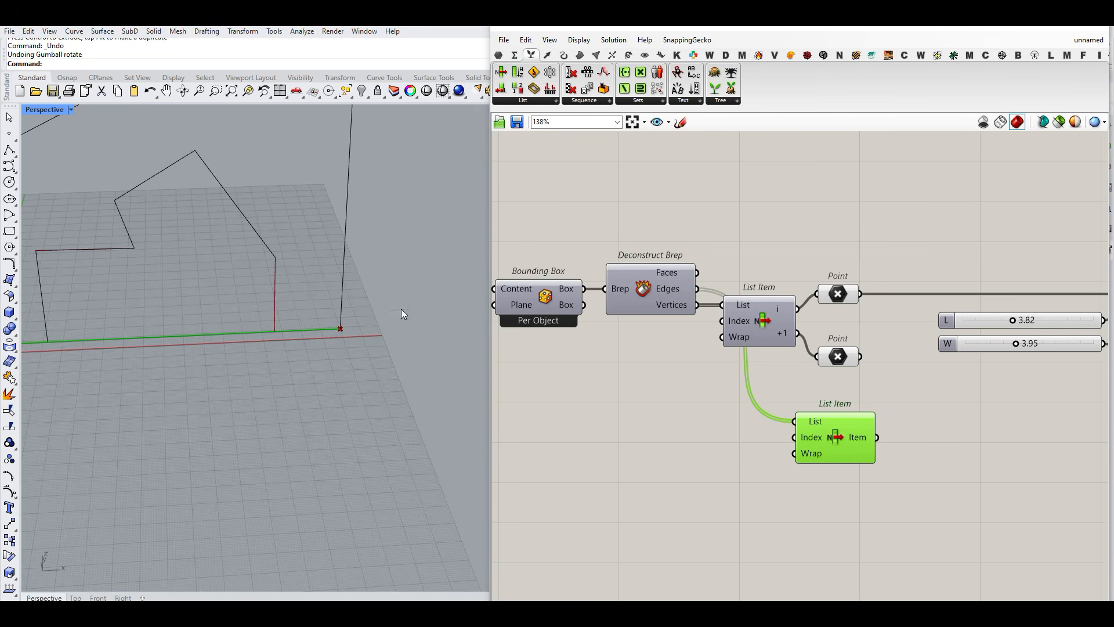
scroll(845, 448, up, 4)
click(841, 490)
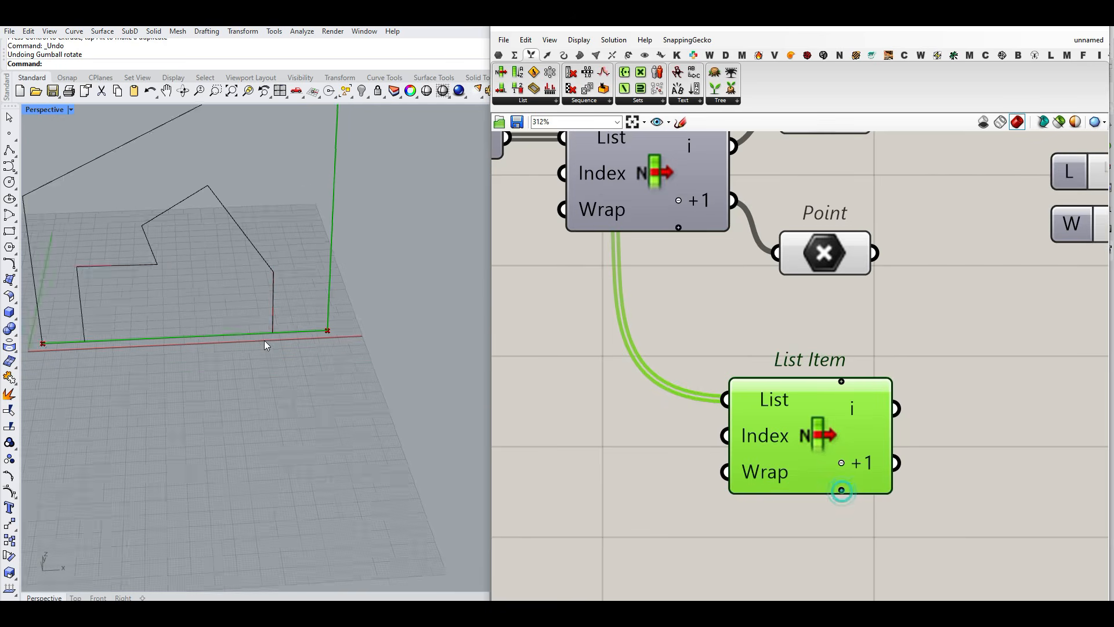
Step: Connect the edge List Item's +1 output to the Number feeding Z and tidy the positions of both components
scroll(771, 391, down, 4)
drag(652, 382, 974, 320)
drag(586, 373, 585, 318)
drag(979, 314, 985, 332)
click(679, 361)
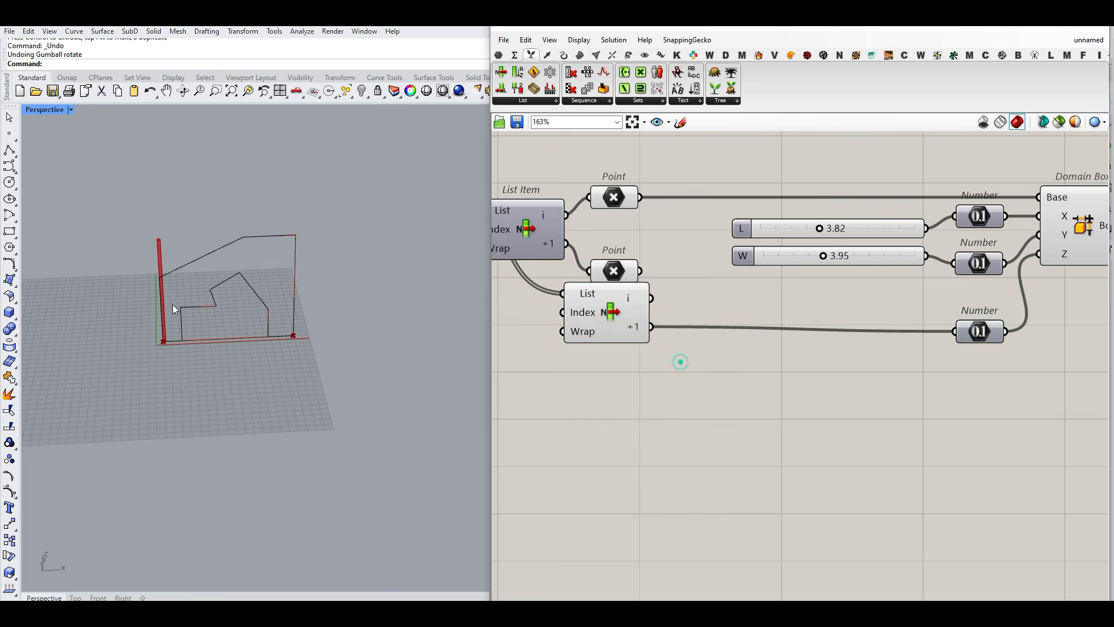
Step: Check the box height in the front view and duplicate the L and W sliders, three Numbers and Domain Box below the originals
scroll(148, 314, up, 5)
click(98, 597)
scroll(159, 371, up, 5)
scroll(169, 378, up, 2)
scroll(173, 366, down, 14)
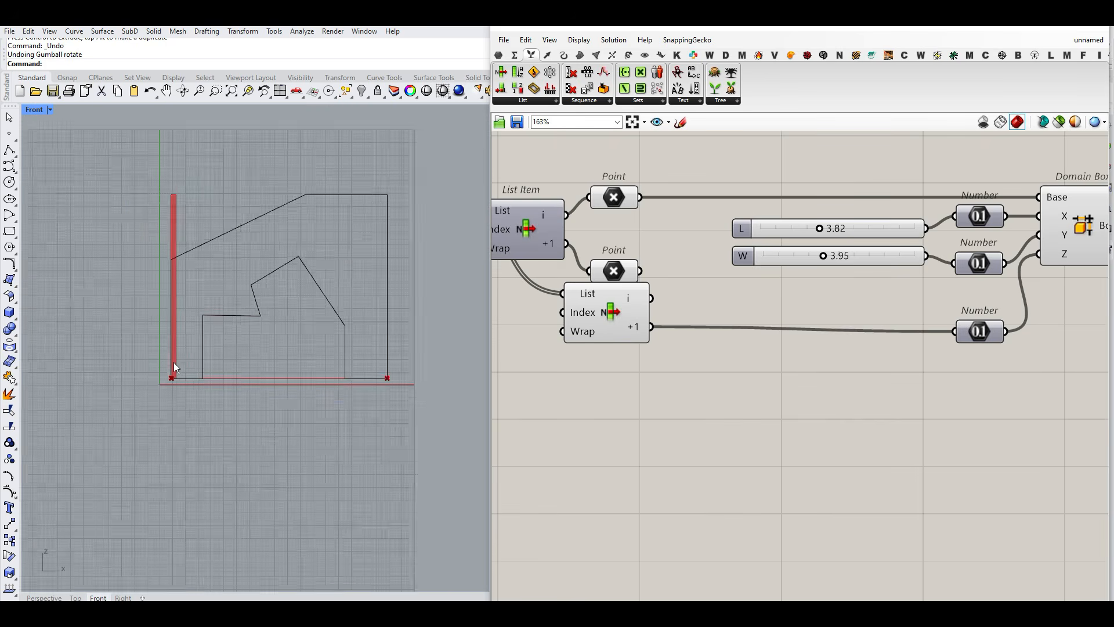
right_drag(914, 294, 806, 298)
click(879, 340)
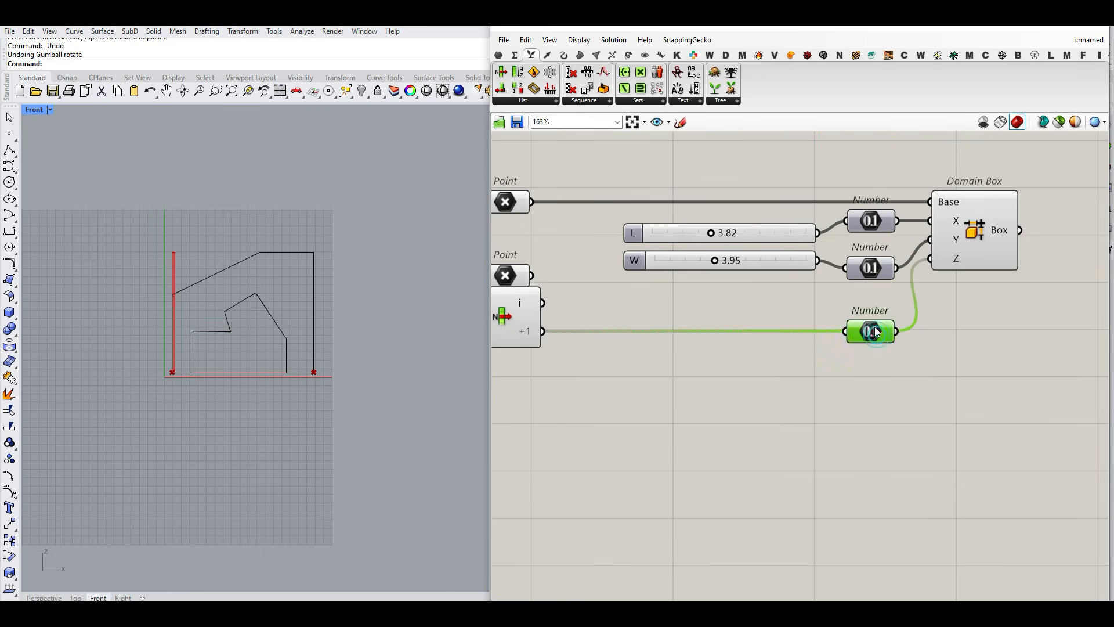
scroll(885, 346, down, 4)
drag(908, 360, 729, 263)
alt+drag(878, 284, 874, 361)
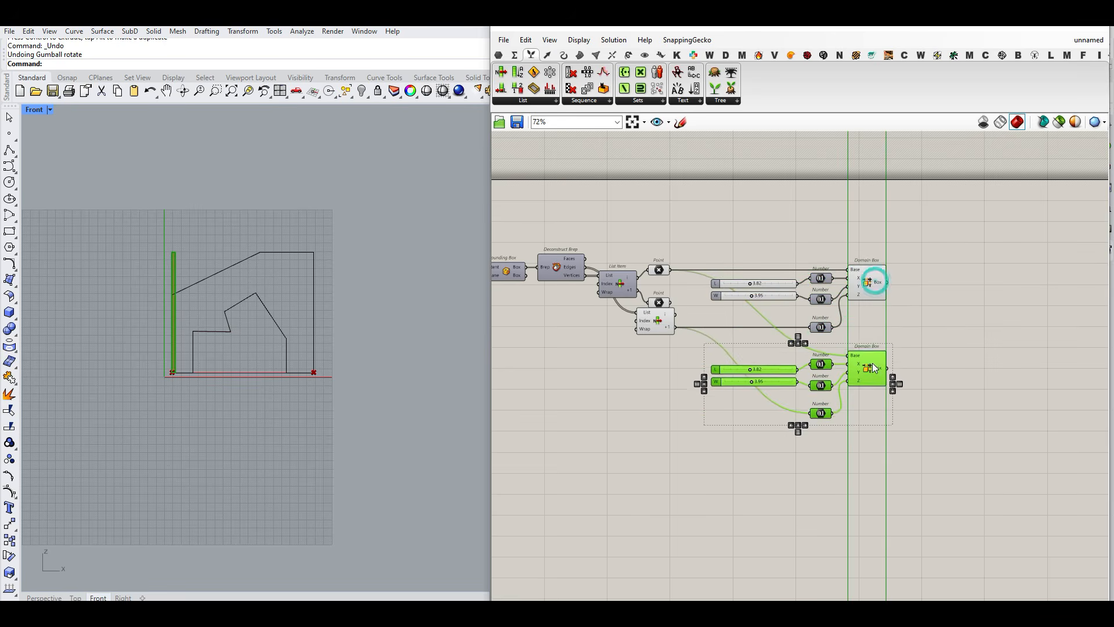
Step: Connect the second Point to the duplicated Domain Box's Base and move that Point below the edge List Item
click(880, 326)
scroll(658, 307, up, 4)
drag(658, 294, 1019, 382)
drag(658, 393, 656, 375)
Step: Apply the expression -x to the Number feeding X of the second Domain Box so the box extends inward
scroll(318, 369, up, 6)
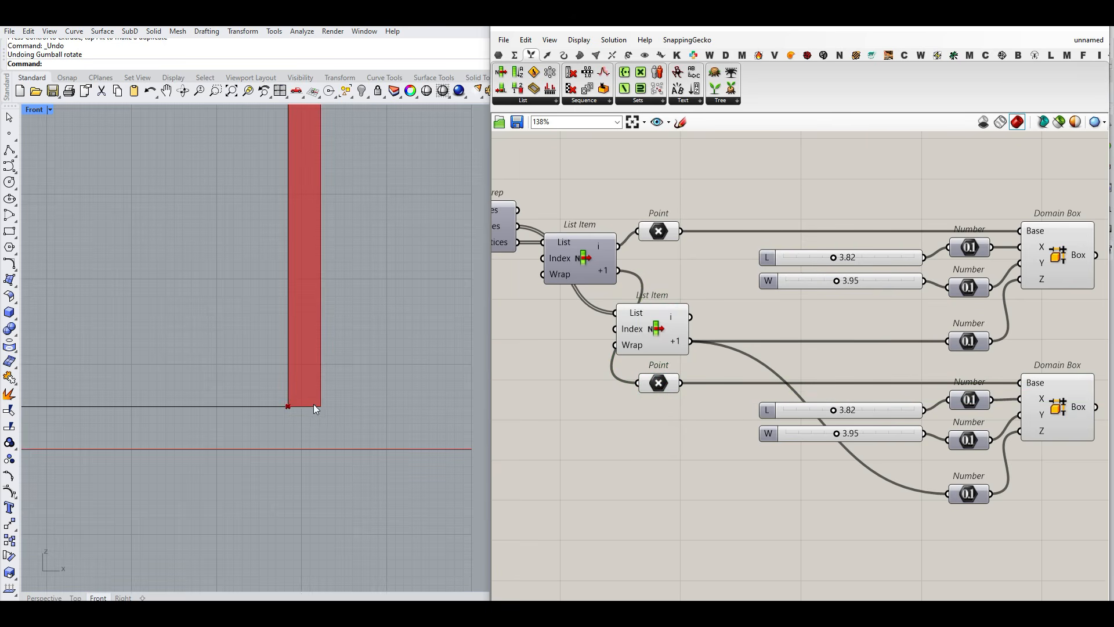
scroll(287, 406, up, 4)
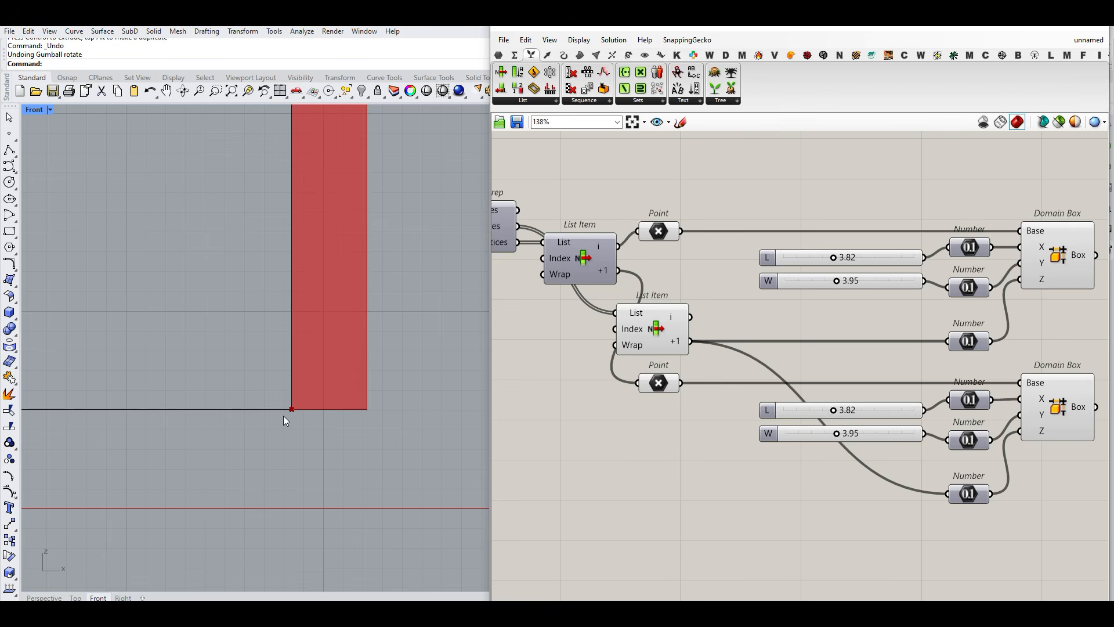
right_click(973, 402)
mouse_move(993, 509)
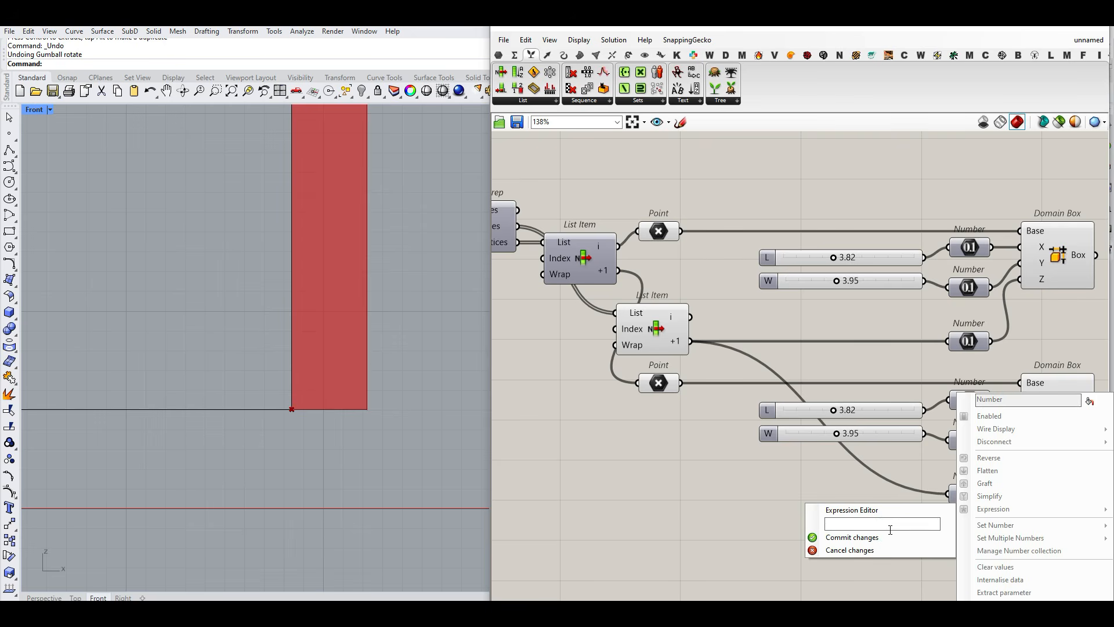
text(-x)
click(870, 535)
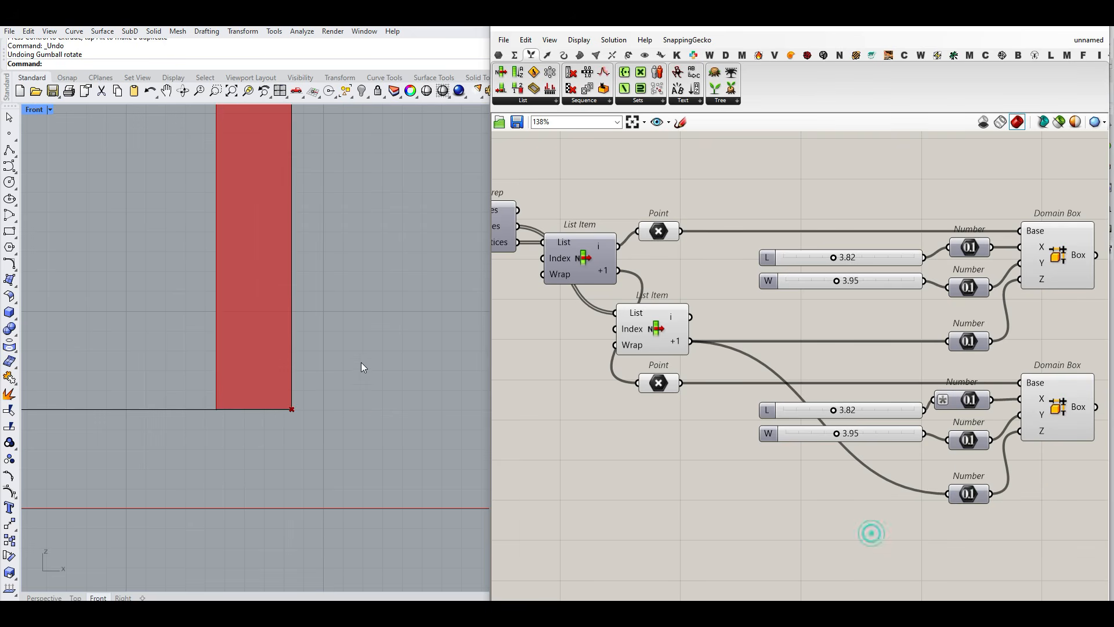
Step: Return to the perspective view and select the outer curve to expose its control points
scroll(290, 399, down, 8)
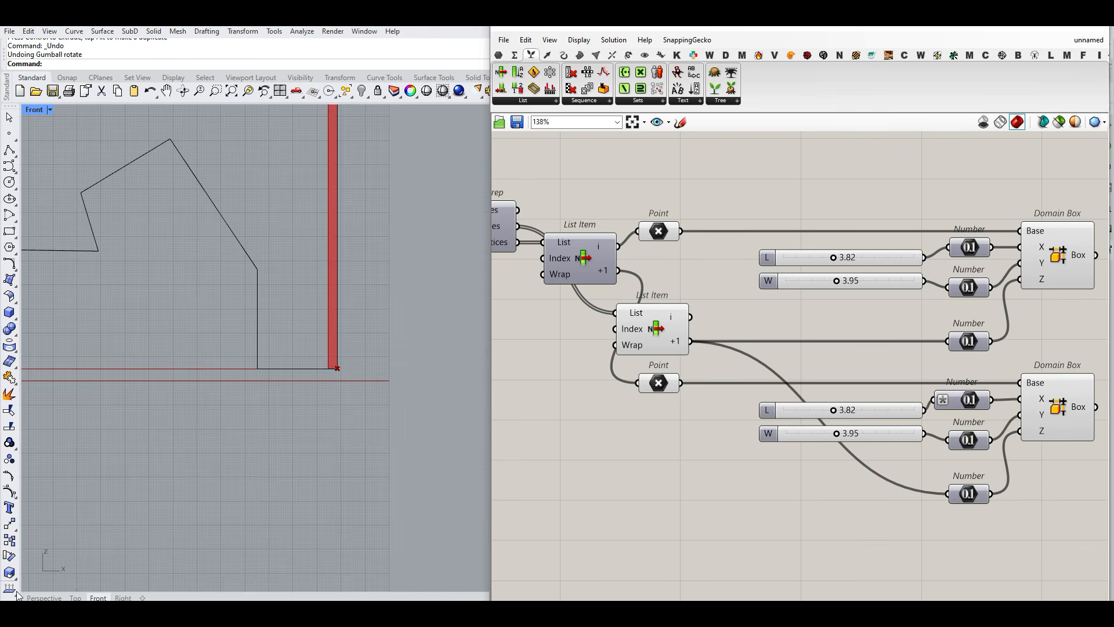
click(44, 598)
scroll(322, 327, down, 5)
right_drag(322, 328, 235, 395)
scroll(436, 335, up, 3)
shift+right_drag(378, 338, 302, 295)
click(269, 302)
click(223, 325)
click(223, 326)
key(Delete)
click(225, 417)
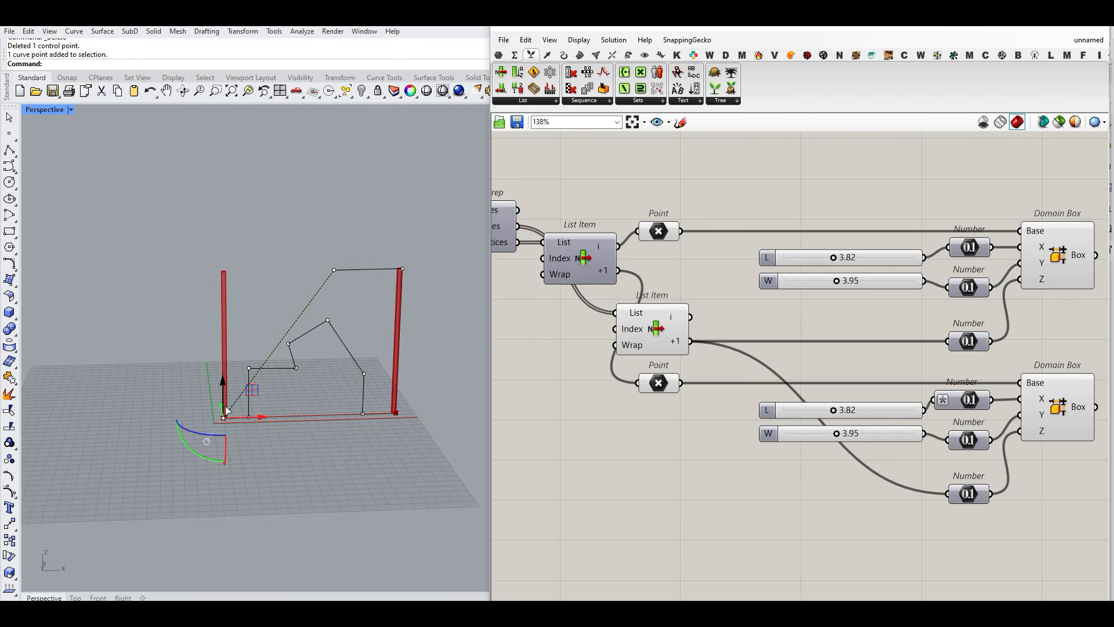
key(ctrl+z)
Step: Raise the outer curve's lower upper corner vertically to the level of its top edge and inspect both boxes
drag(230, 316, 225, 249)
click(292, 236)
right_drag(253, 294, 226, 279)
scroll(236, 329, up, 4)
right_drag(237, 331, 316, 314)
scroll(229, 247, down, 6)
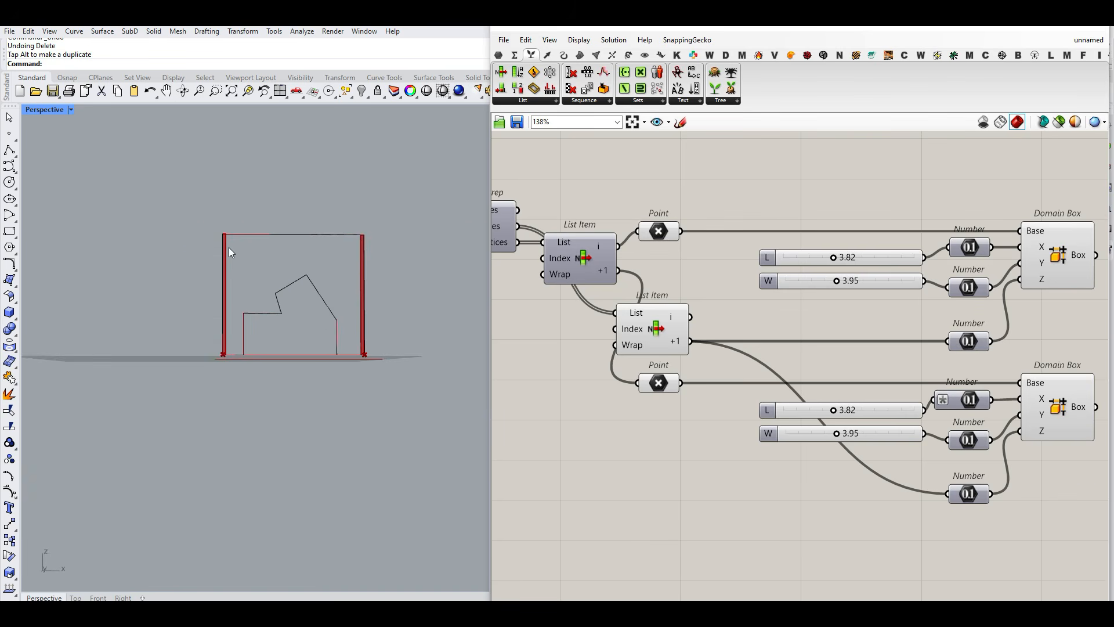
right_drag(228, 248, 255, 294)
scroll(335, 270, up, 7)
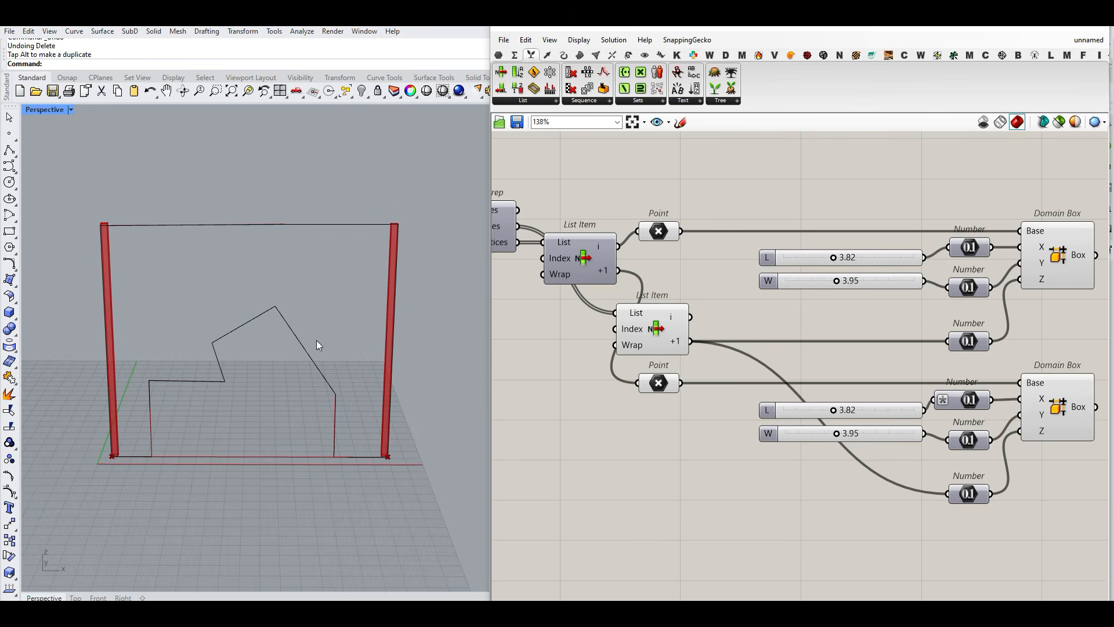
Step: Add a Volume component for each Domain Box and connect the Box outputs to their Geometry inputs
right_drag(1086, 325, 693, 370)
scroll(693, 370, up, 4)
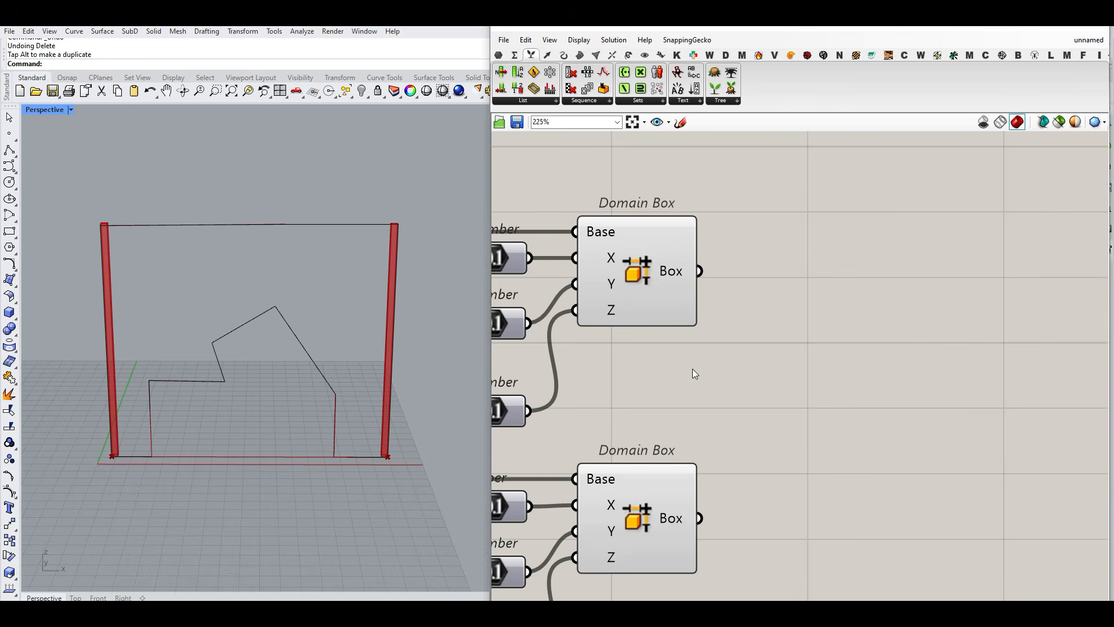
right_drag(149, 347, 288, 325)
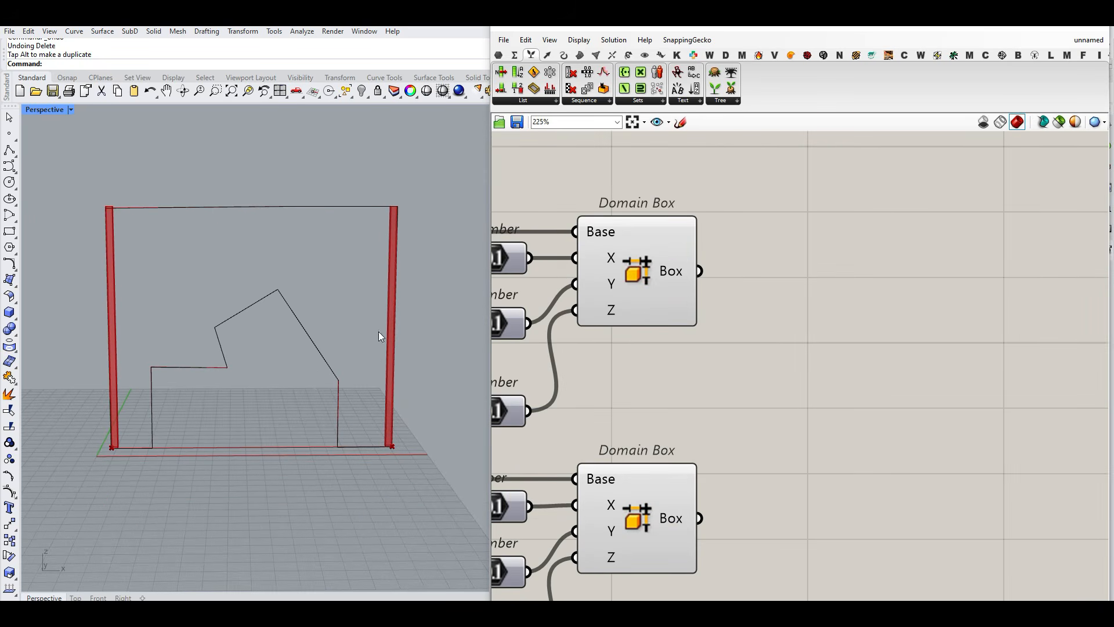
click(580, 55)
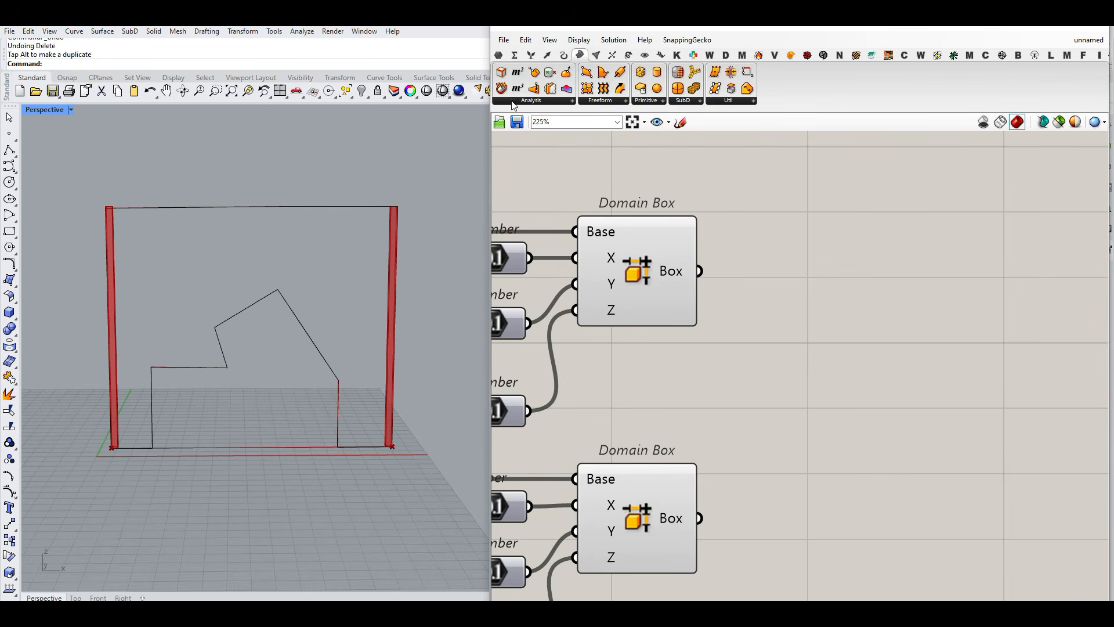
drag(518, 90, 753, 480)
drag(810, 483, 817, 466)
right_drag(916, 380, 695, 384)
mouse_move(668, 447)
mouse_down()
mouse_move(708, 433)
mouse_move(687, 438)
mouse_up()
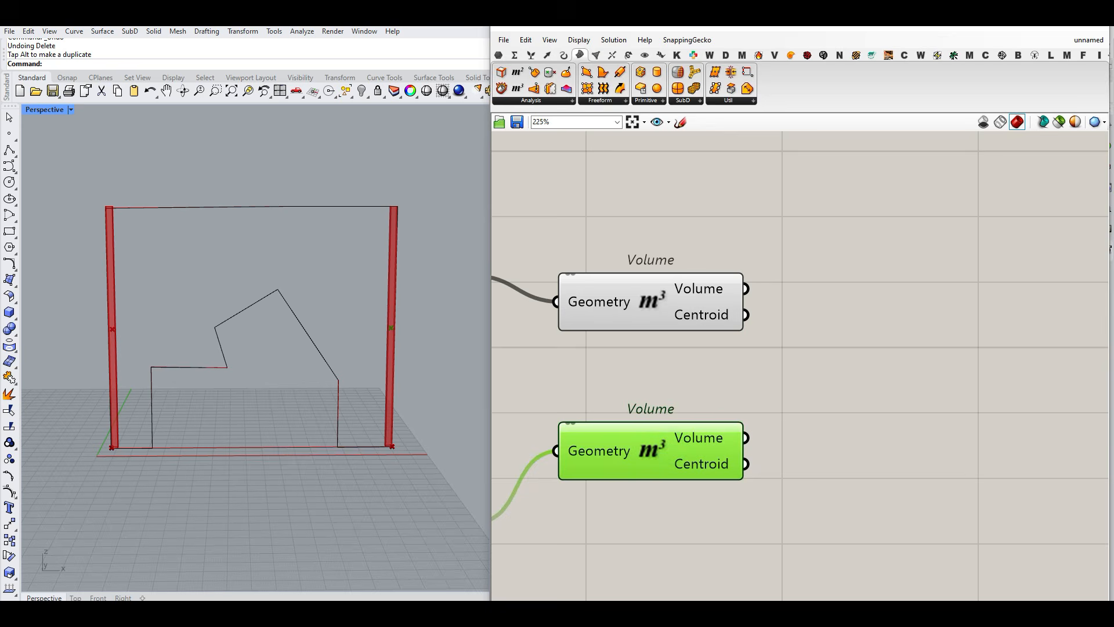
Step: Add a Line component running from the first Volume's Centroid to the second Volume's Centroid
click(564, 55)
click(868, 375)
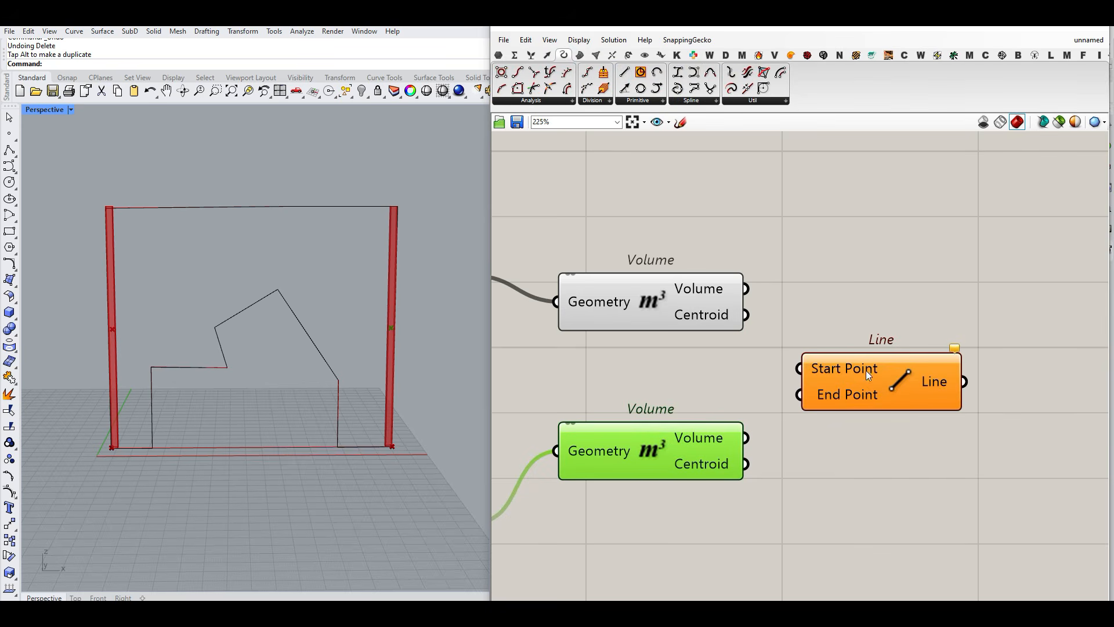
drag(746, 314, 799, 368)
drag(746, 463, 799, 395)
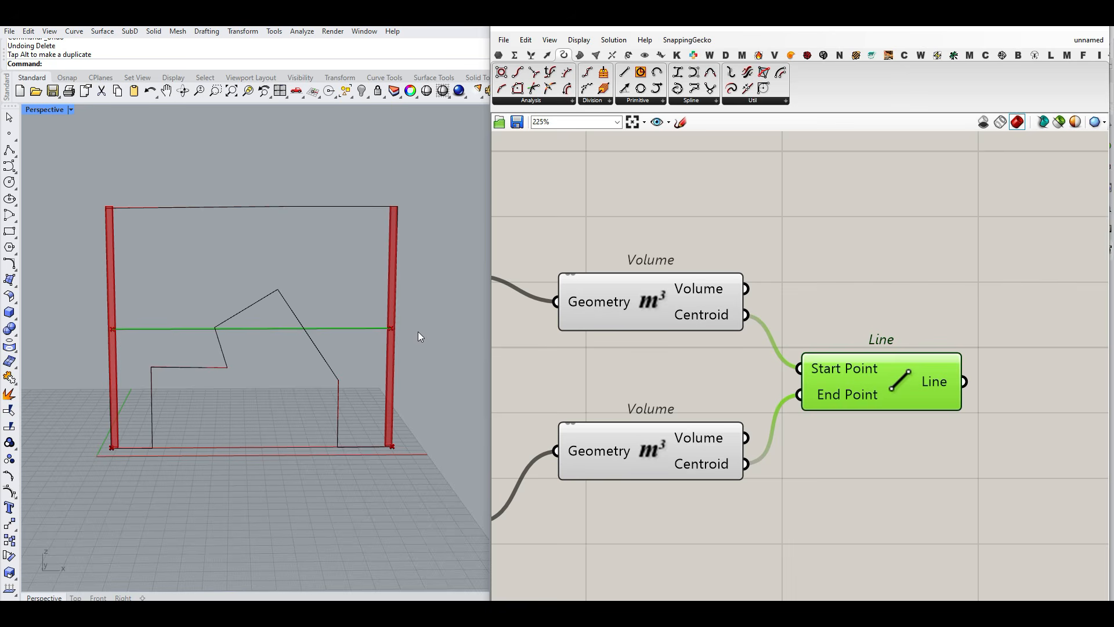
Step: Inspect the line between the boxes, add a Divide Curve component and connect the Line output to its Curve input
scroll(385, 281, down, 4)
right_drag(385, 281, 371, 307)
scroll(381, 381, up, 8)
scroll(325, 353, down, 7)
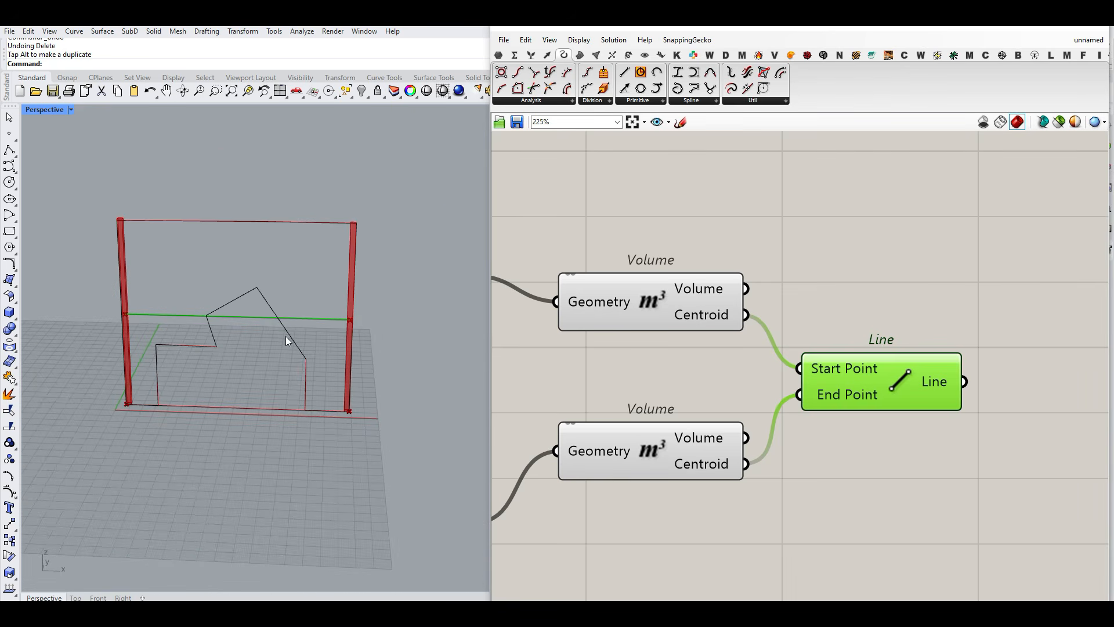
scroll(670, 414, up, 3)
right_drag(955, 415, 774, 331)
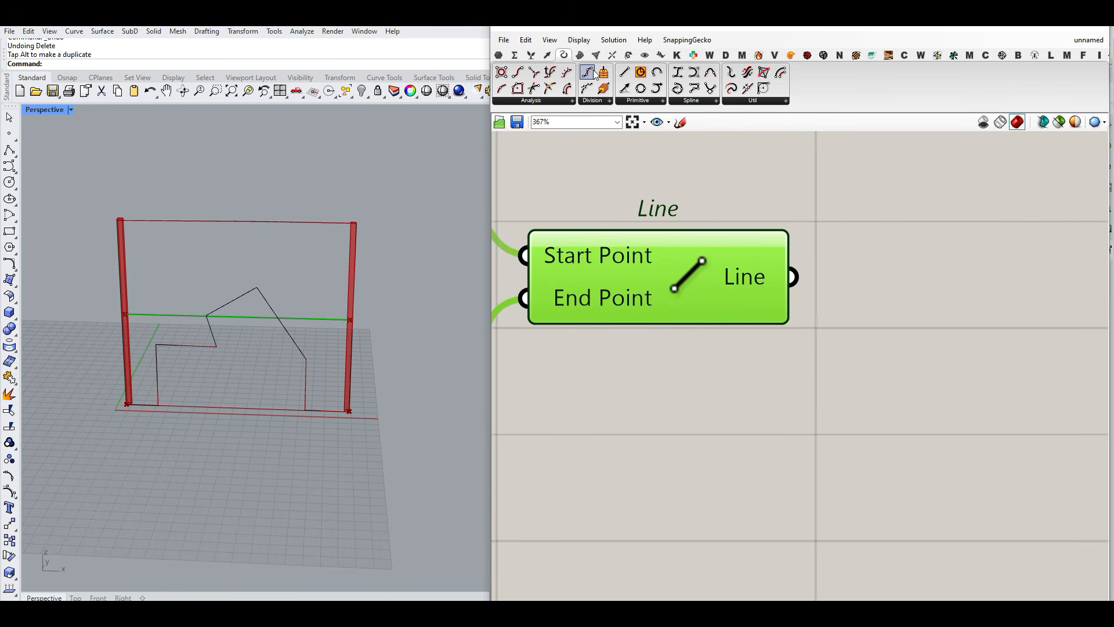
click(952, 325)
drag(798, 281, 810, 284)
drag(892, 362, 927, 352)
Step: Create a number slider with the value 3 below the Line component
double_click(646, 480)
text(3)
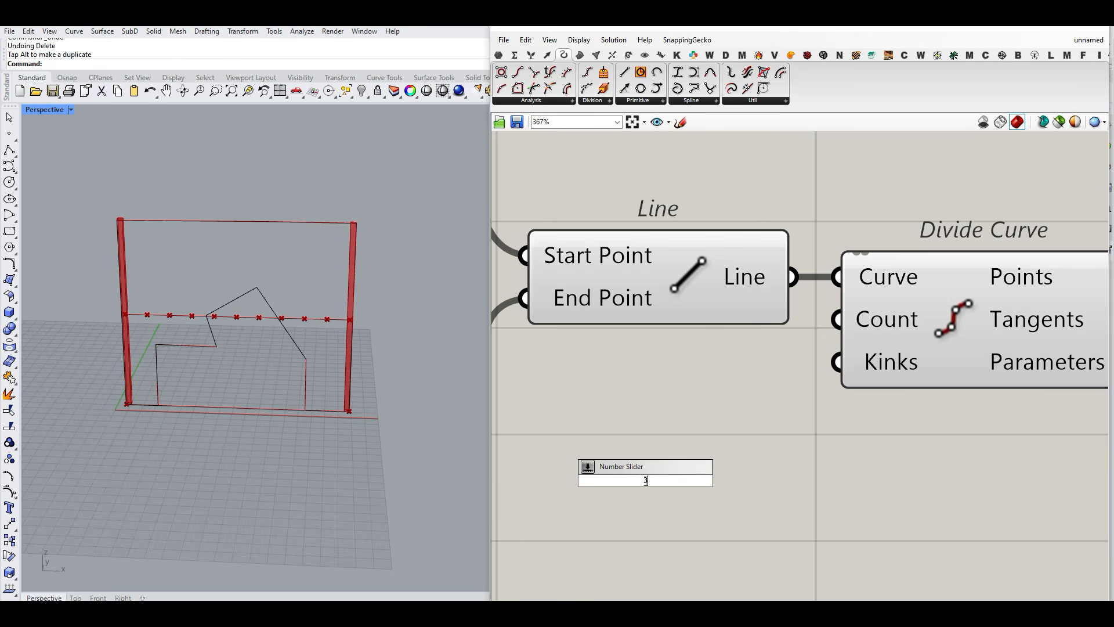
key(Return)
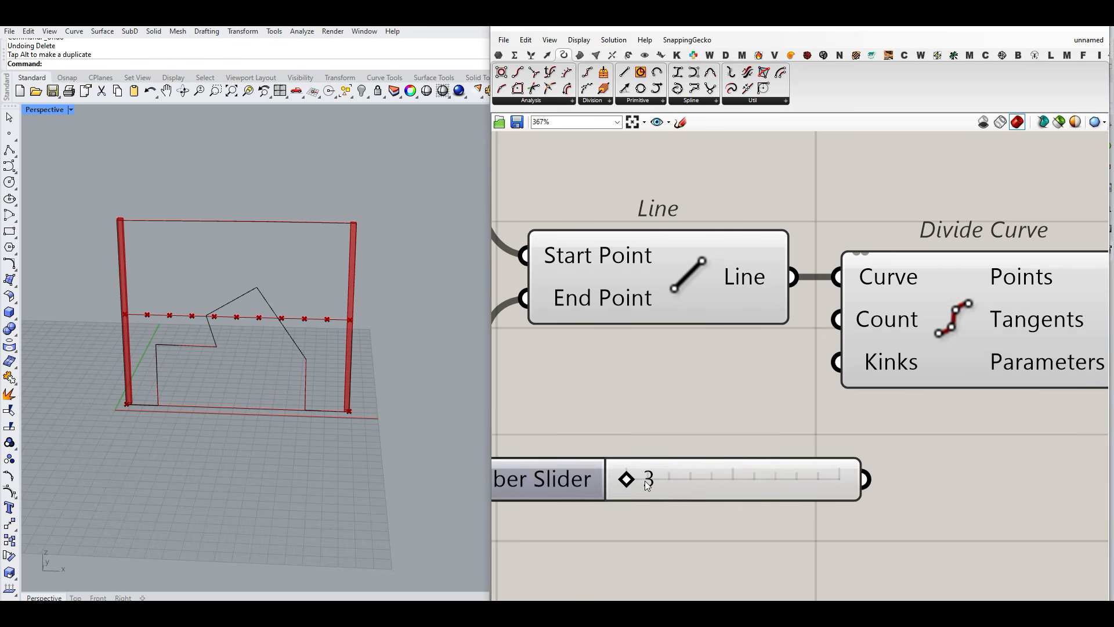
Step: Rename the number slider to "Count" and connect it to the Divide Curve component's Count input
right_click(564, 495)
text(Count)
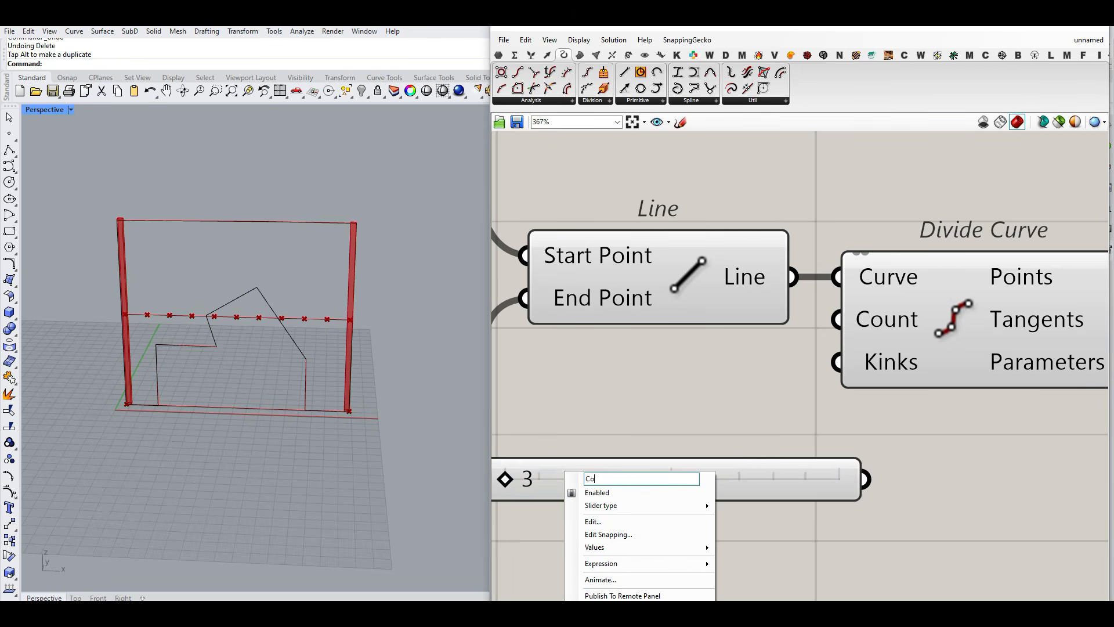
click(629, 410)
scroll(697, 464, down, 3)
drag(797, 472, 848, 382)
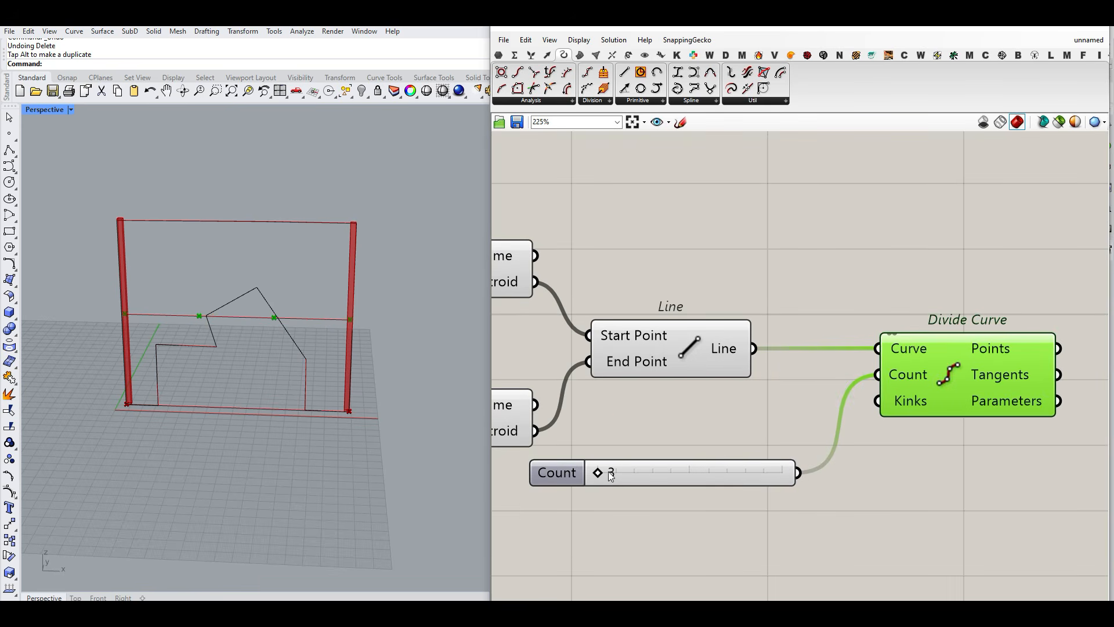
Step: Set the Count slider to 16 and move it with the Divide Curve component farther from the Line component
drag(594, 476, 709, 485)
scroll(705, 395, down, 5)
right_drag(773, 454, 658, 393)
scroll(659, 391, up, 2)
drag(678, 404, 580, 321)
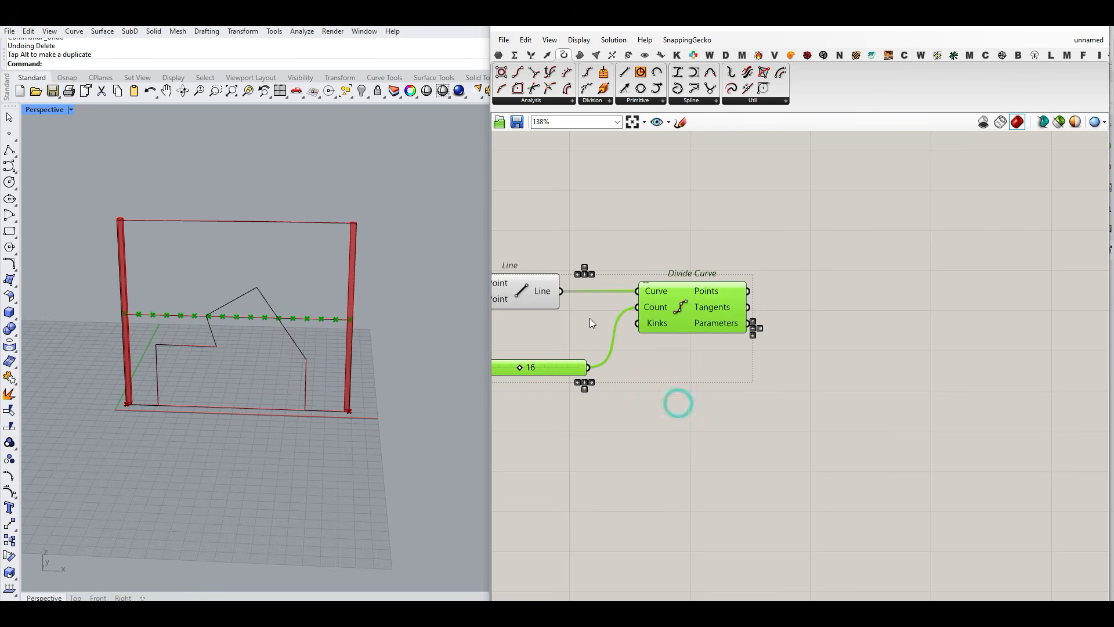
drag(691, 318, 775, 318)
click(729, 259)
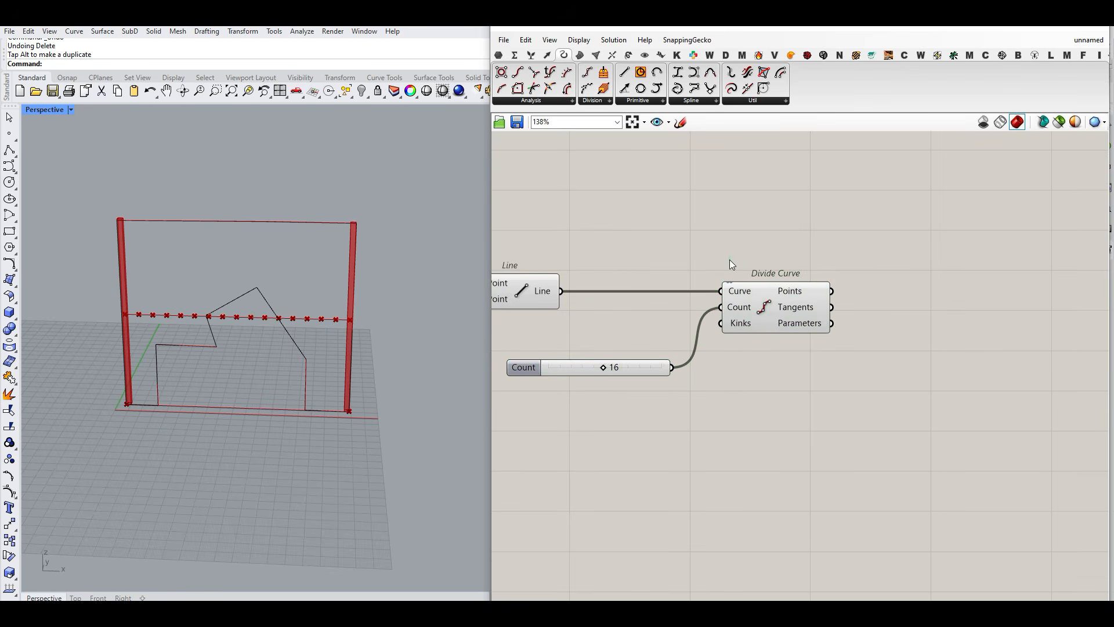
Step: Add a Domain Box component after Divide Curve and connect the Points output to its Base input
click(580, 54)
click(641, 98)
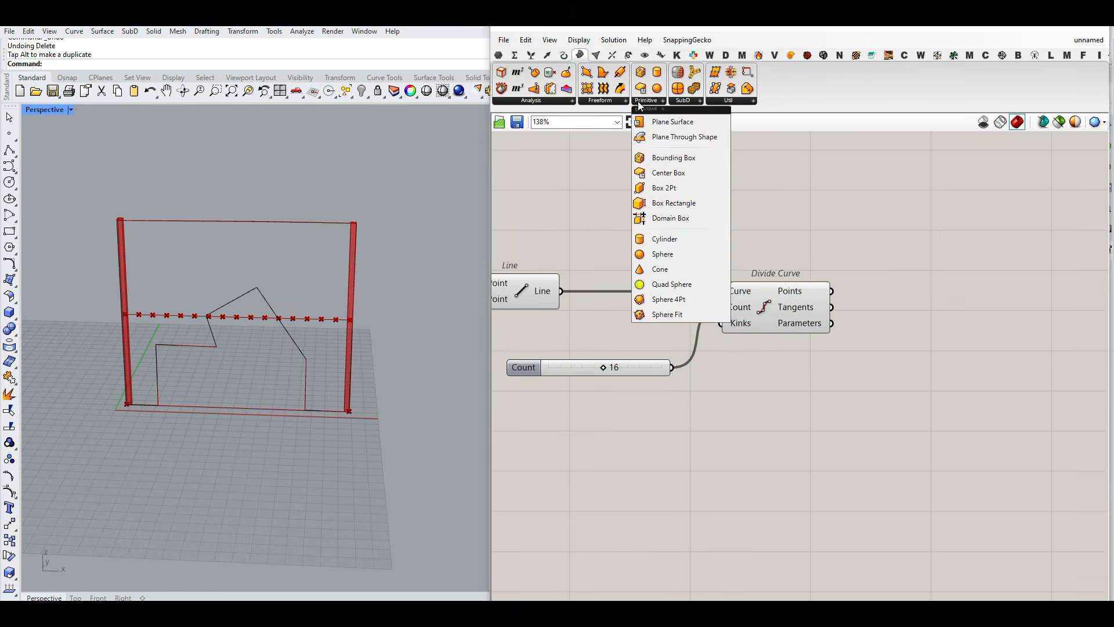
click(683, 217)
click(931, 361)
scroll(987, 302, up, 3)
drag(659, 300, 846, 388)
drag(890, 418, 885, 330)
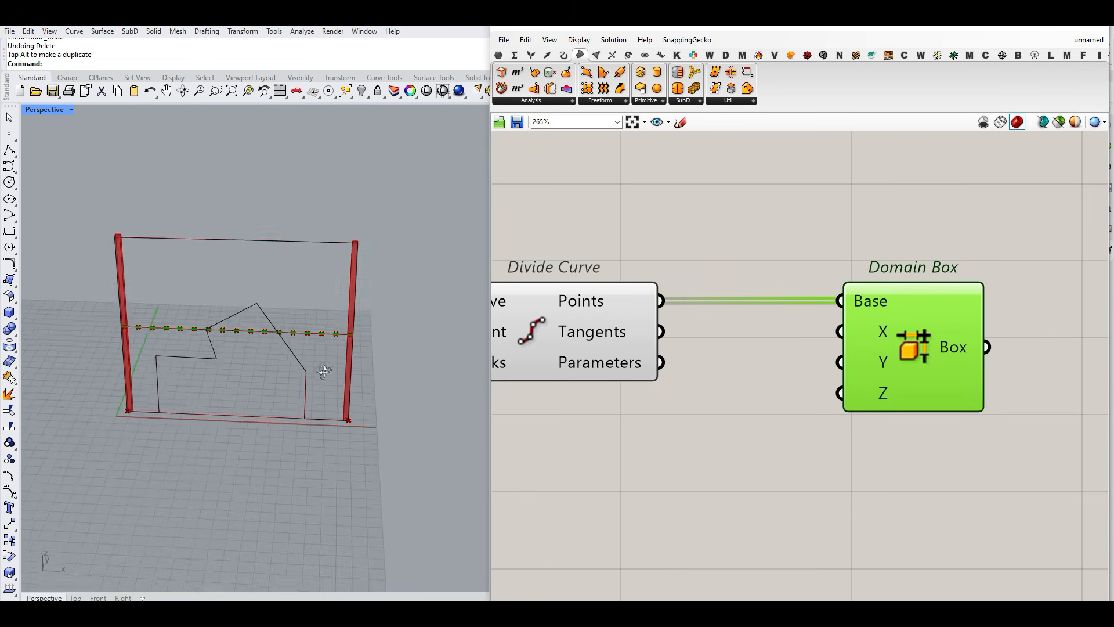
Step: Copy the first Domain Box's three Number parameters with their input wires and place the copies below the new Domain Box
scroll(230, 325, up, 5)
scroll(208, 283, down, 10)
right_drag(181, 311, 82, 309)
scroll(84, 309, up, 8)
right_drag(703, 377, 776, 360)
scroll(776, 360, down, 5)
right_drag(665, 389, 980, 349)
right_drag(747, 348, 905, 344)
right_drag(692, 354, 770, 350)
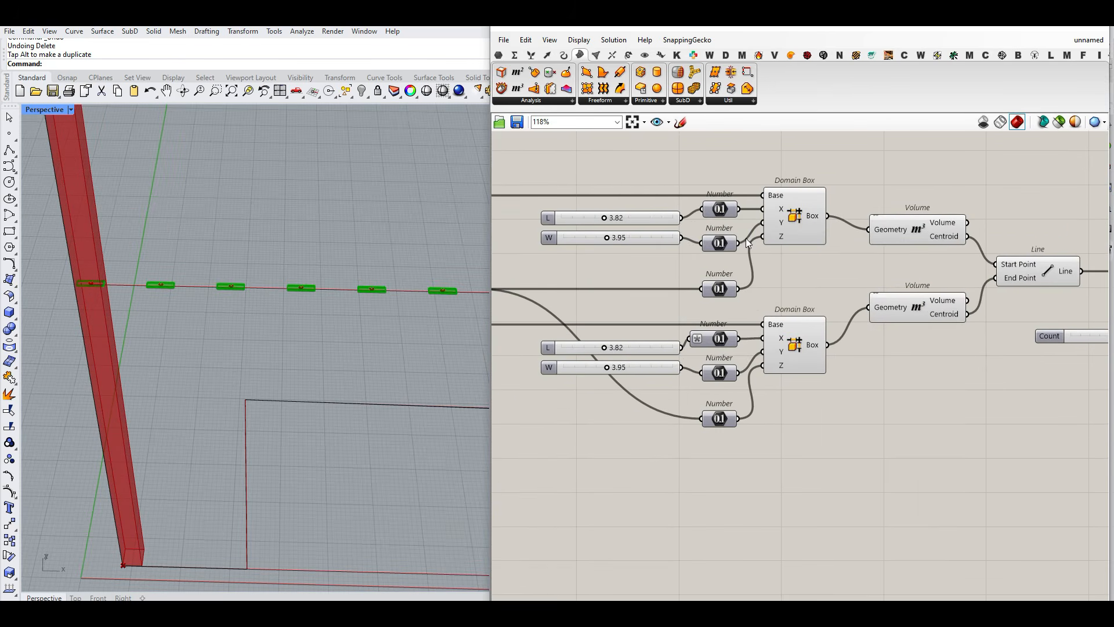
drag(740, 309, 953, 295)
scroll(618, 230, down, 5)
scroll(954, 293, up, 4)
Step: Connect the first Domain Box's X and Y Number parameters to the matching Number parameters of the second Domain Box
right_drag(525, 292, 869, 376)
scroll(696, 330, up, 4)
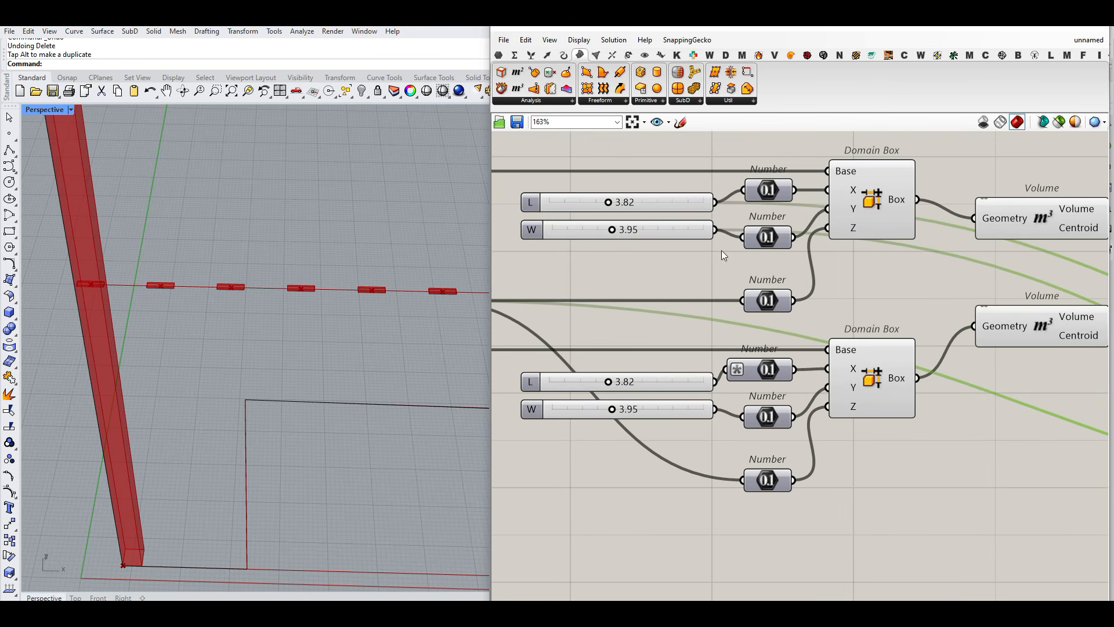
drag(794, 190, 727, 370)
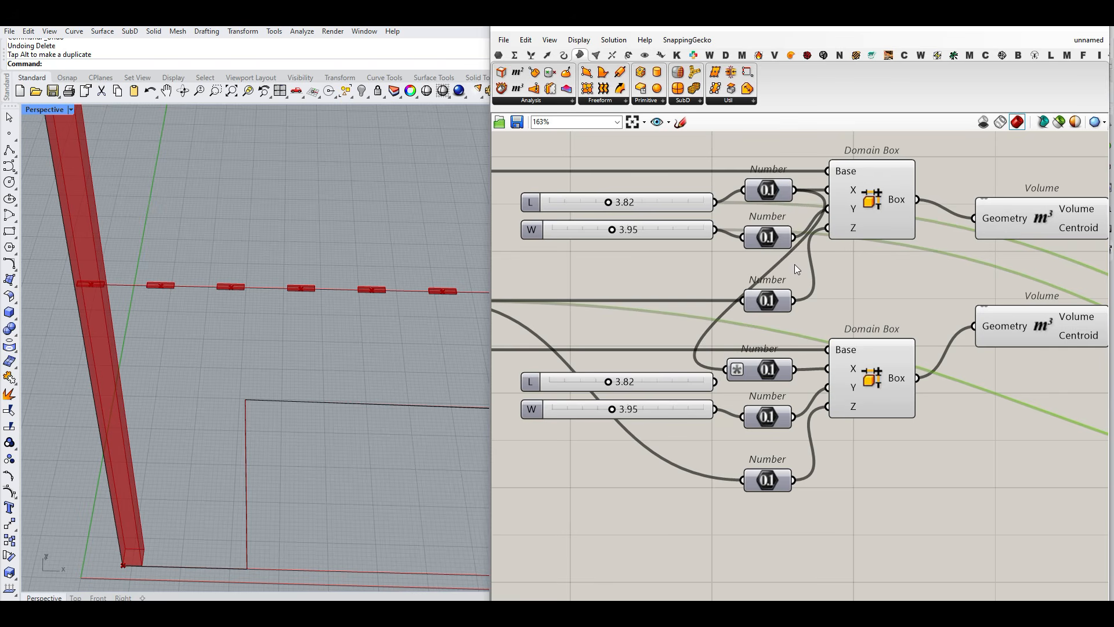
drag(793, 237, 745, 416)
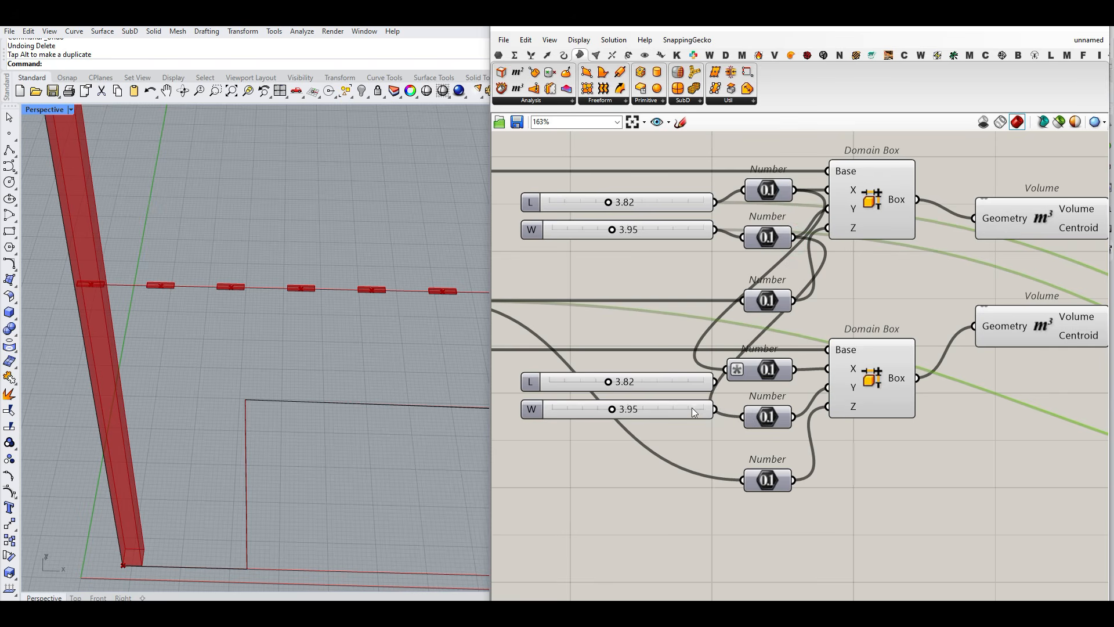
Step: Delete the duplicate L and W sliders beside the second Domain Box
click(638, 409)
key(Delete)
click(653, 378)
key(Delete)
right_drag(653, 378, 682, 404)
scroll(682, 404, down, 1)
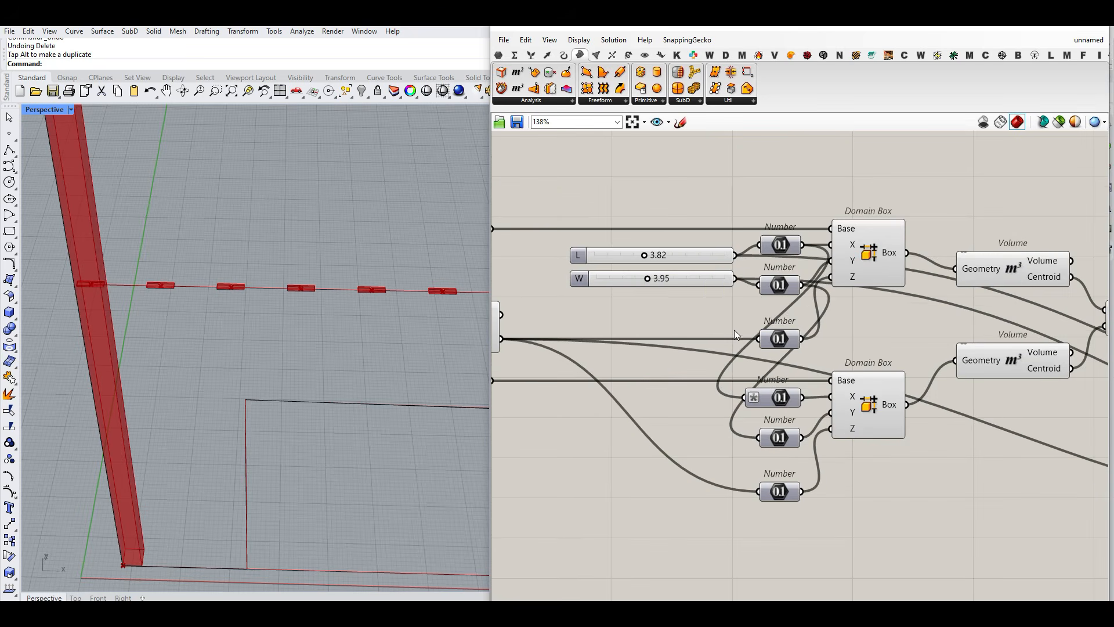
Step: Move the remaining L and W sliders down beside the second Domain Box's Numbers and adjust the first box's Y Number
drag(712, 304, 578, 416)
click(640, 457)
right_drag(702, 440, 720, 446)
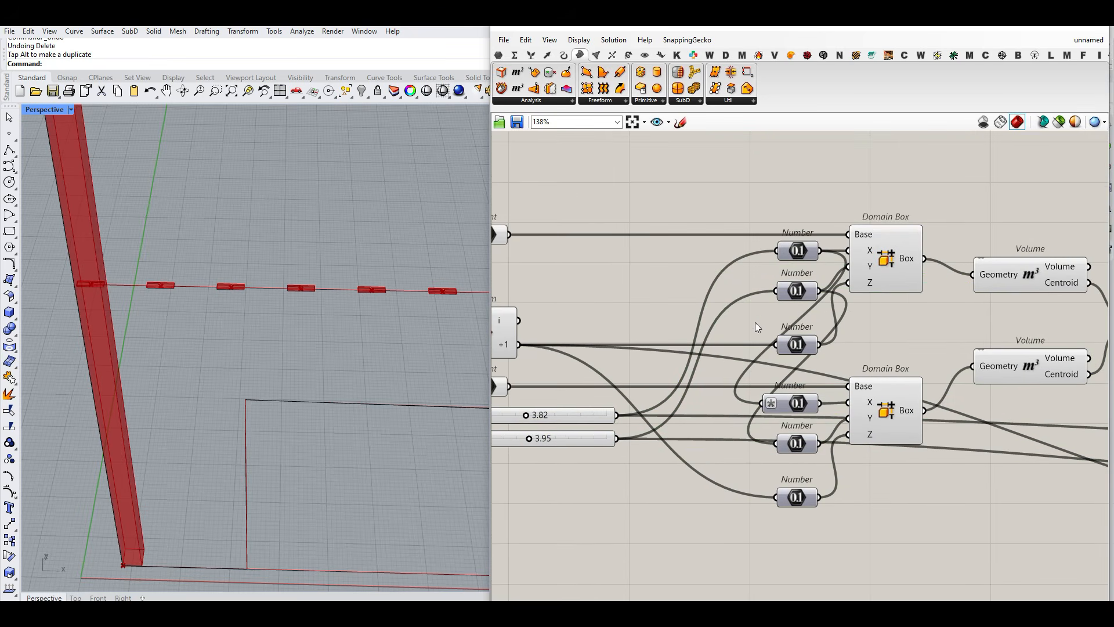
mouse_move(796, 291)
mouse_down()
mouse_move(781, 297)
mouse_move(792, 295)
mouse_up()
click(632, 485)
drag(604, 416, 608, 420)
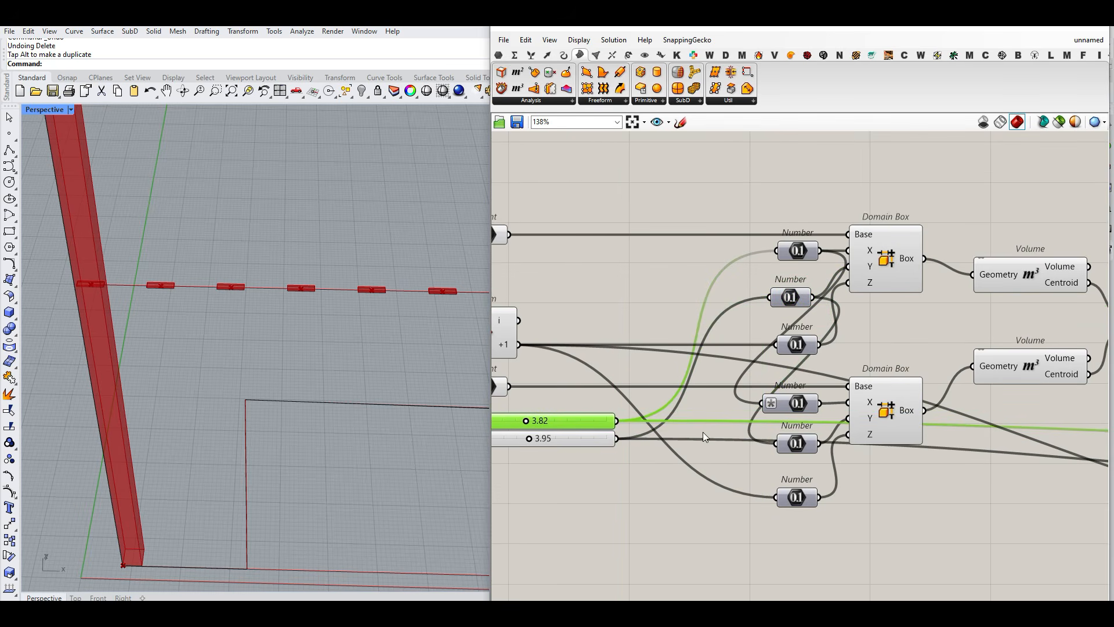
Step: Rewire the second Domain Box's X and Y Number parameters directly from the L and W sliders
right_drag(702, 432, 716, 430)
drag(674, 411, 789, 441)
click(705, 481)
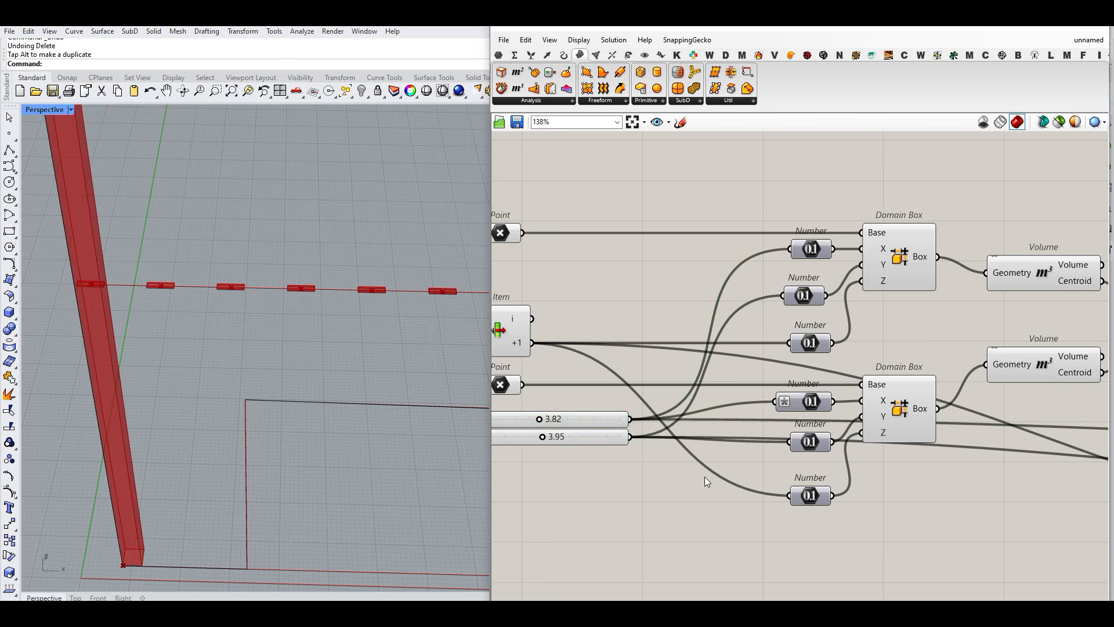
Step: Hide the input wires of the three Number parameters below the third Domain Box
right_drag(821, 436, 656, 436)
scroll(655, 436, down, 4)
right_drag(974, 449, 900, 414)
scroll(901, 438, up, 2)
right_click(940, 376)
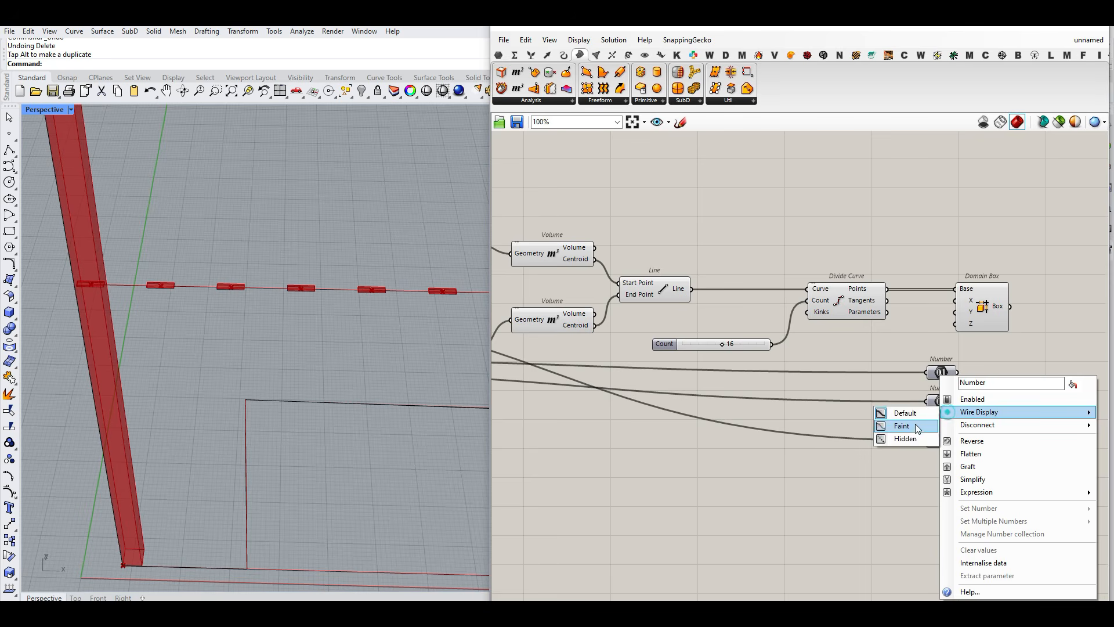
click(914, 427)
right_click(941, 394)
click(966, 428)
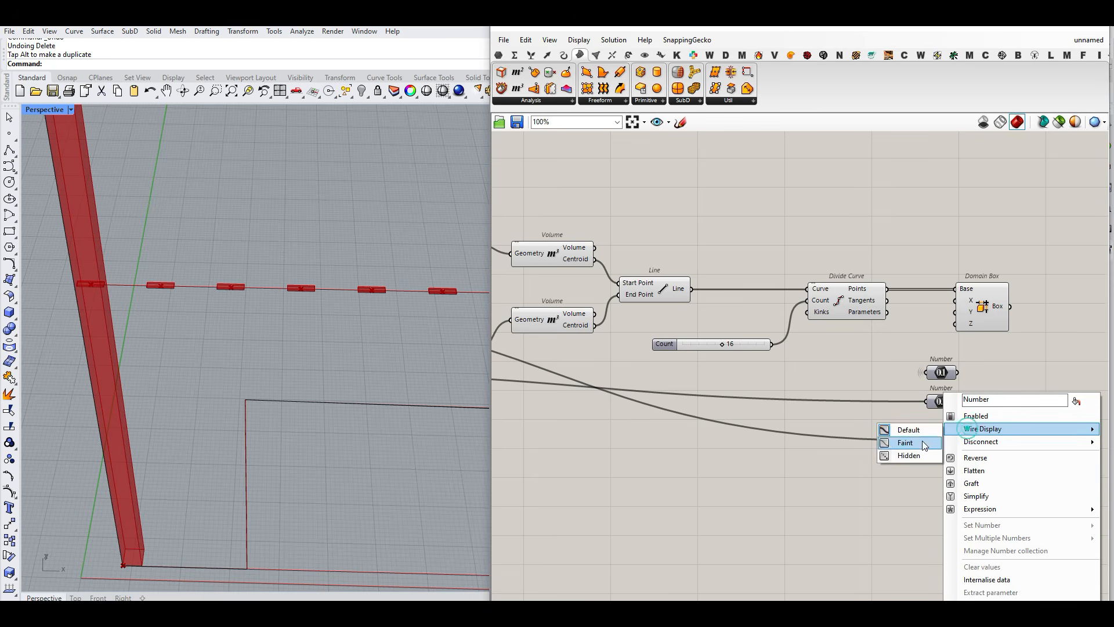
click(923, 444)
right_click(937, 442)
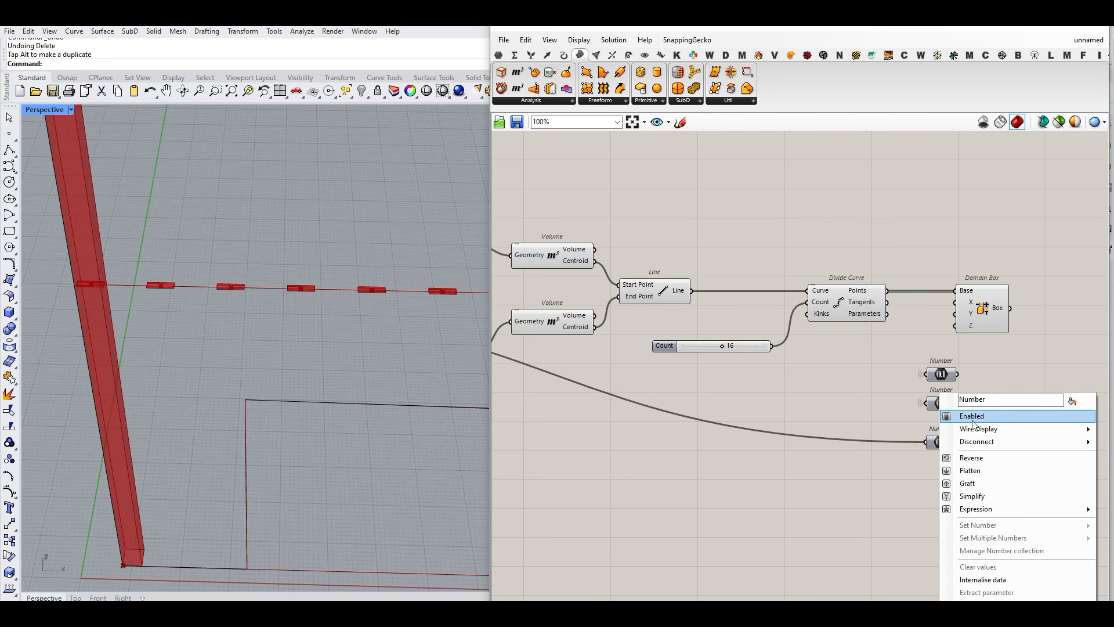
click(875, 457)
Step: Align the L and W sliders with the second box's Numbers and move the lower Point closer to its Domain Box
scroll(861, 410, down, 3)
right_drag(861, 407, 964, 440)
scroll(709, 376, up, 4)
drag(661, 417, 665, 377)
right_drag(654, 395, 760, 453)
right_drag(682, 410, 637, 412)
drag(612, 413, 751, 414)
click(779, 386)
Step: Connect the first box's height Number to the second Domain Box's Z input and delete the redundant height Number
scroll(779, 385, down, 2)
scroll(754, 400, up, 1)
click(647, 354)
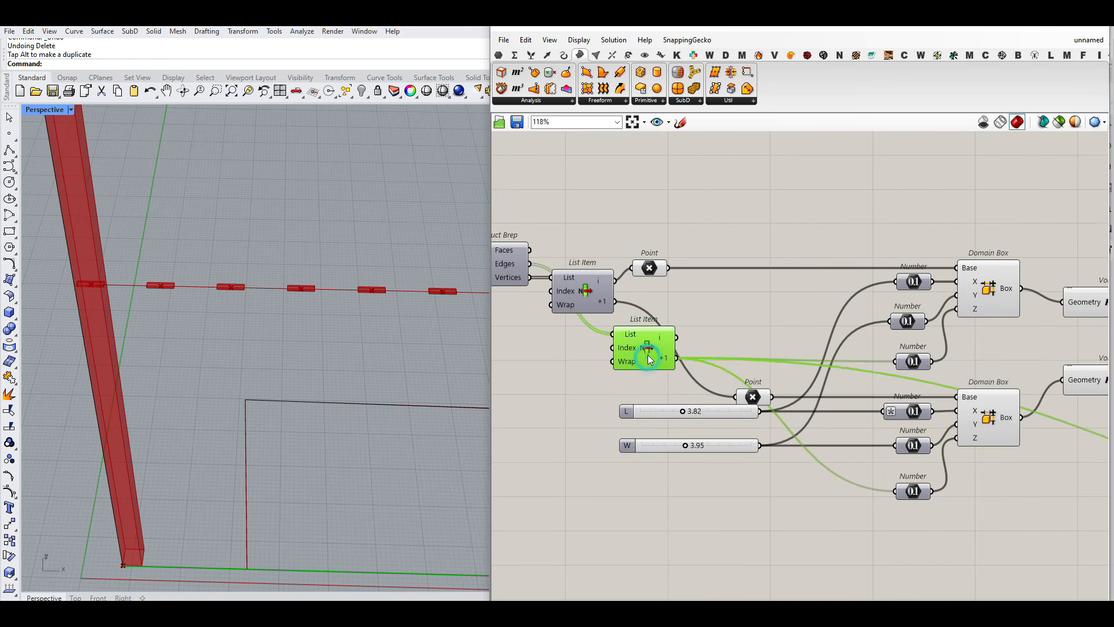
click(956, 364)
right_drag(750, 360, 741, 338)
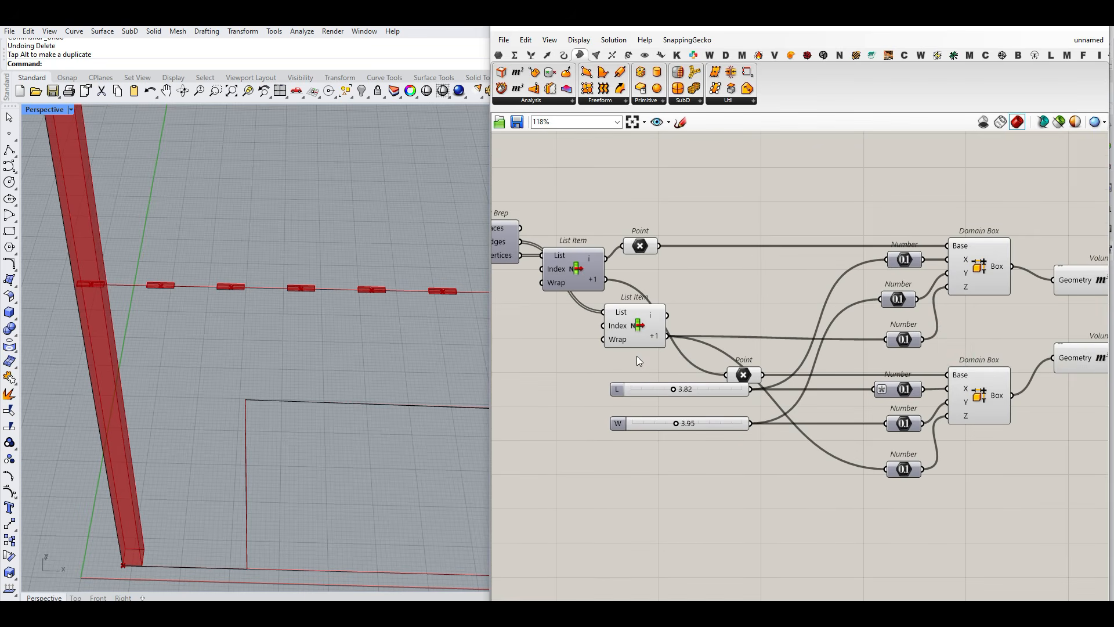
drag(888, 341, 948, 419)
click(959, 337)
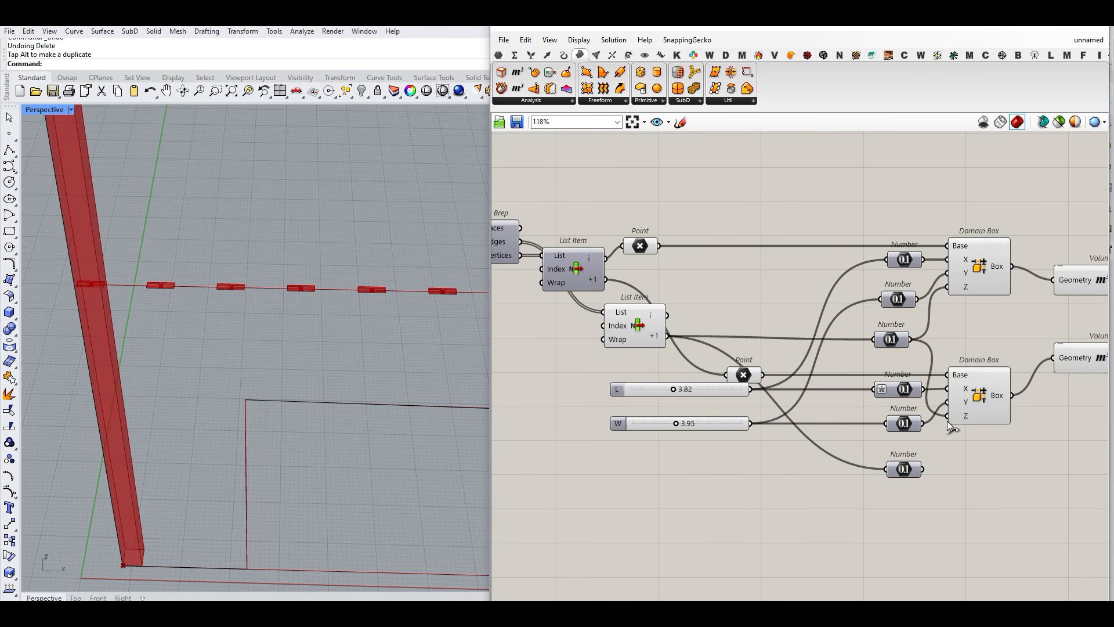
click(903, 469)
key(Delete)
Step: Reposition the shared height Number and the List Item that feeds it to tidy the wiring
mouse_move(898, 340)
mouse_down()
mouse_move(753, 343)
mouse_move(909, 342)
mouse_up()
click(763, 311)
click(725, 293)
drag(638, 329, 734, 332)
click(736, 272)
right_drag(627, 314, 745, 335)
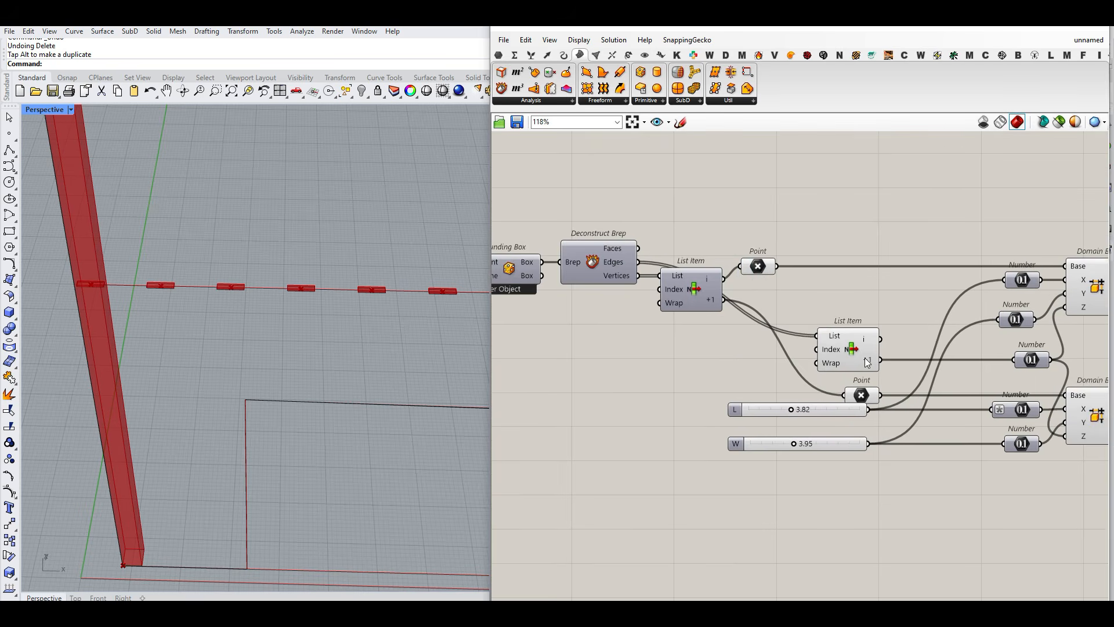
right_drag(868, 363, 742, 358)
drag(725, 344, 608, 342)
click(723, 302)
Step: Move the third Domain Box farther from Divide Curve and gather its three Number parameters for placement between them
right_drag(883, 377, 802, 375)
scroll(799, 376, down, 4)
scroll(787, 383, up, 3)
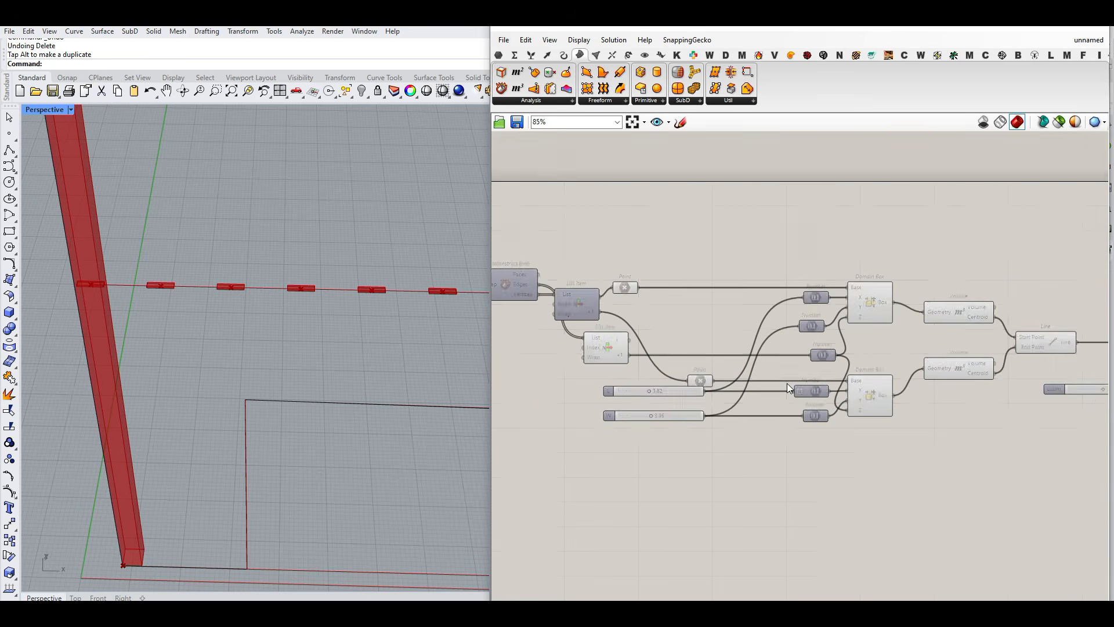
scroll(801, 380, down, 4)
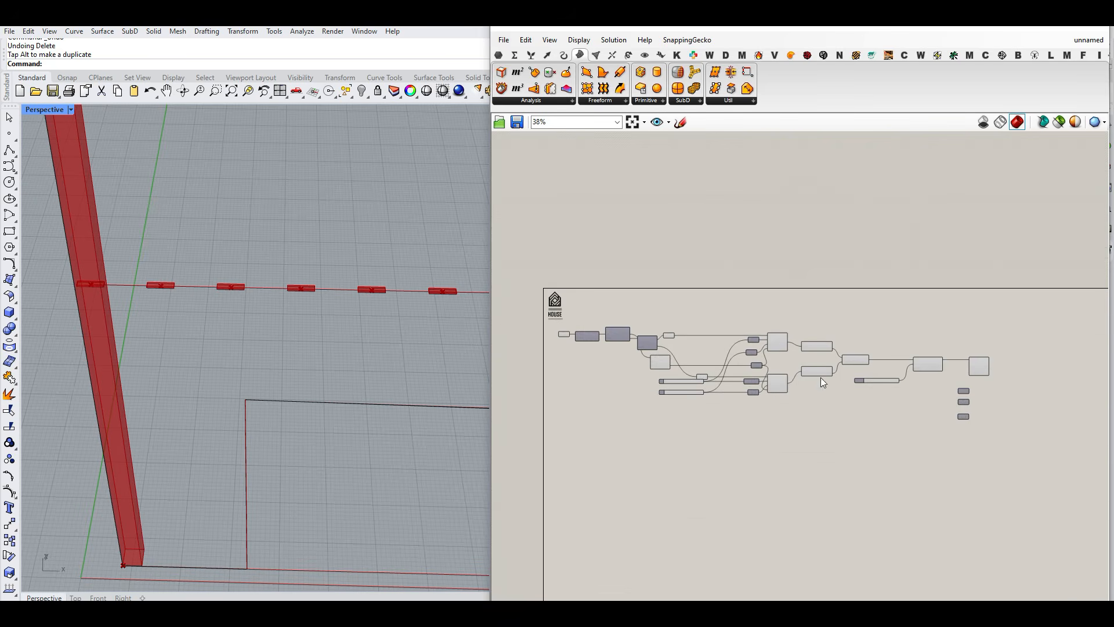
scroll(692, 407, up, 7)
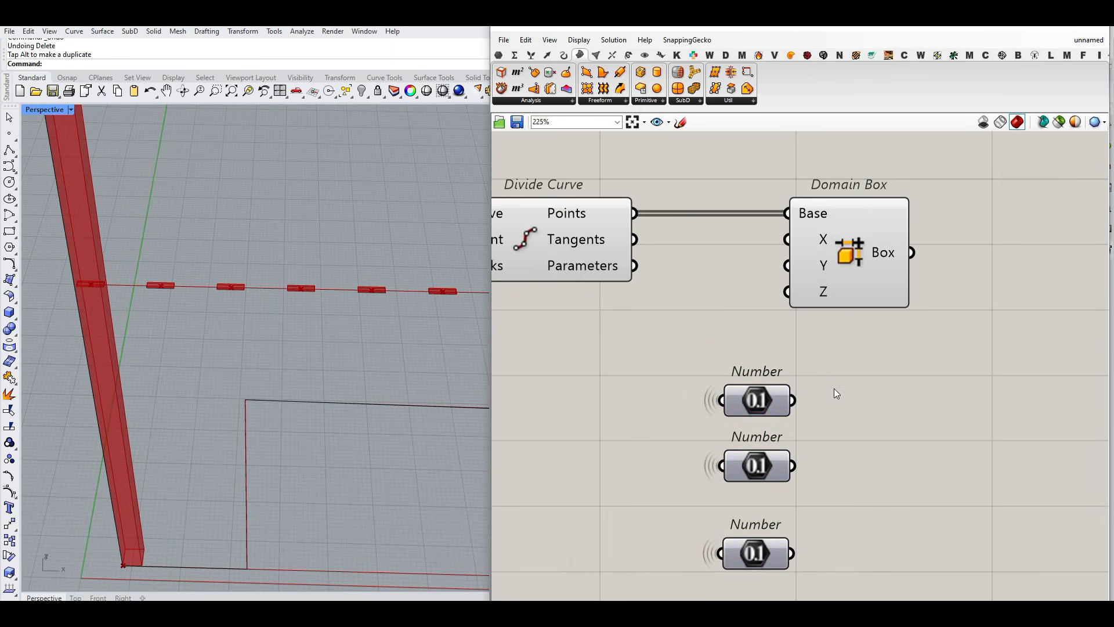
drag(758, 511, 741, 551)
drag(841, 259, 992, 259)
drag(855, 343, 716, 573)
Step: Place the Numbers beside the third Domain Box, connect the first two to X and Y, and align the second under the first
drag(766, 402, 937, 239)
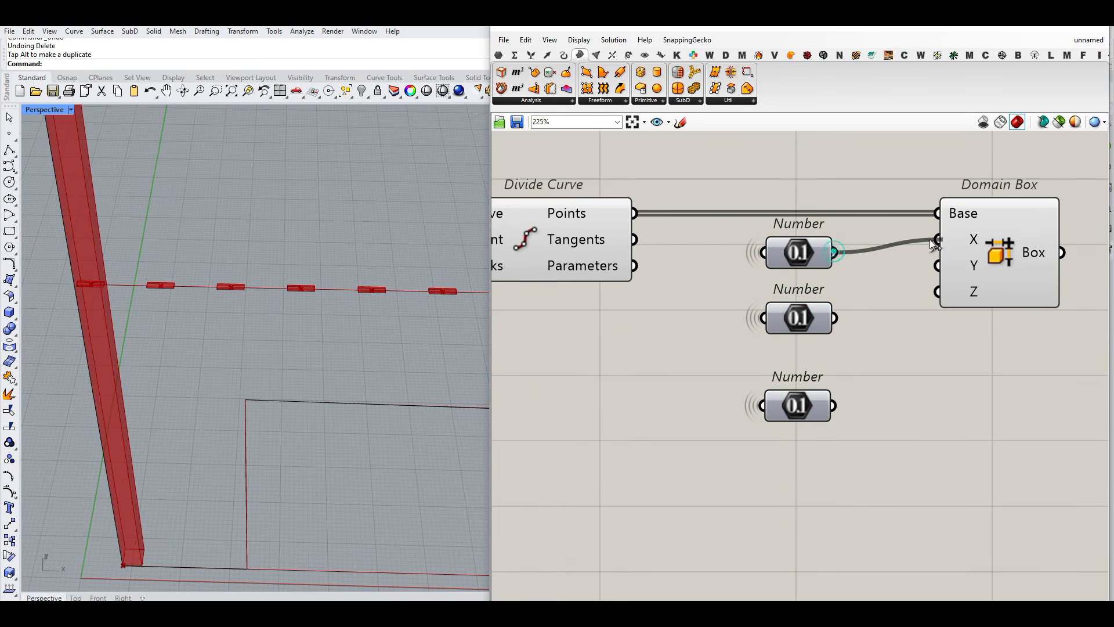
drag(828, 316, 937, 265)
drag(782, 324, 782, 300)
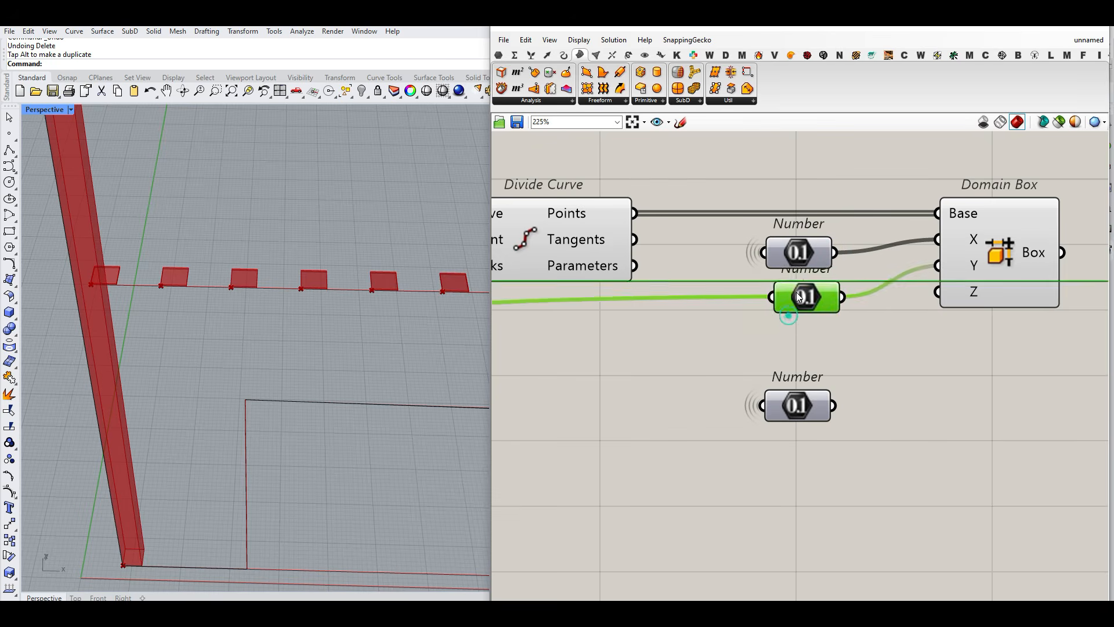
click(787, 329)
Step: Examine in the Rhino viewport how the flat boxes sit relative to the division points
scroll(357, 278, down, 8)
right_drag(357, 277, 279, 407)
scroll(278, 396, up, 6)
scroll(278, 395, up, 3)
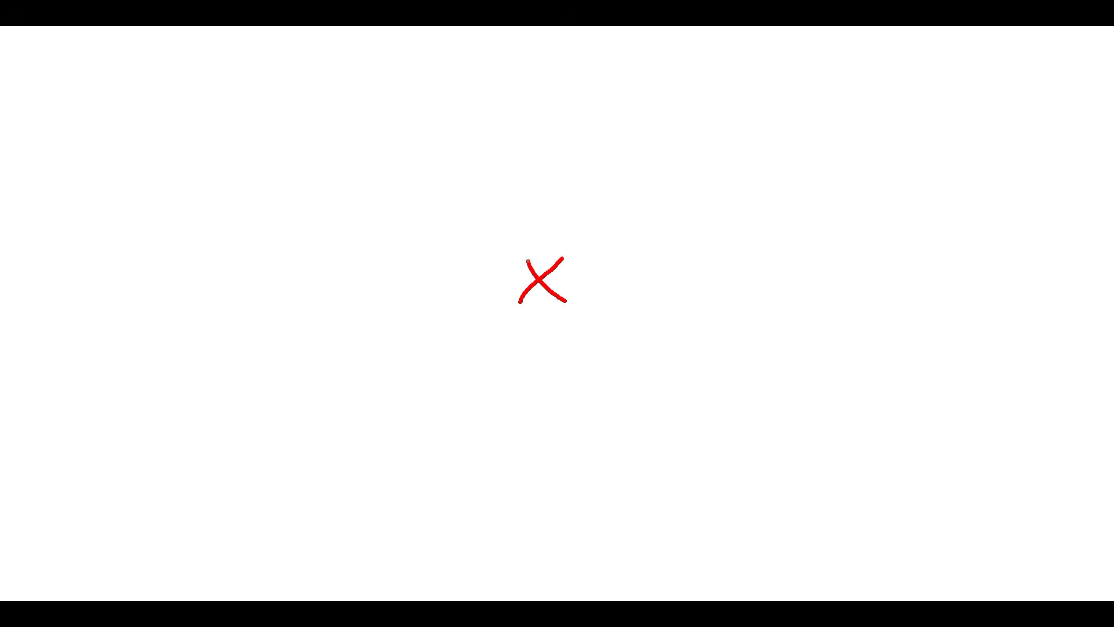
mouse_move(454, 193)
mouse_down()
mouse_move(591, 195)
mouse_move(621, 360)
mouse_move(388, 371)
mouse_move(473, 198)
mouse_up()
mouse_move(402, 271)
mouse_down()
mouse_move(777, 278)
mouse_move(747, 301)
mouse_up()
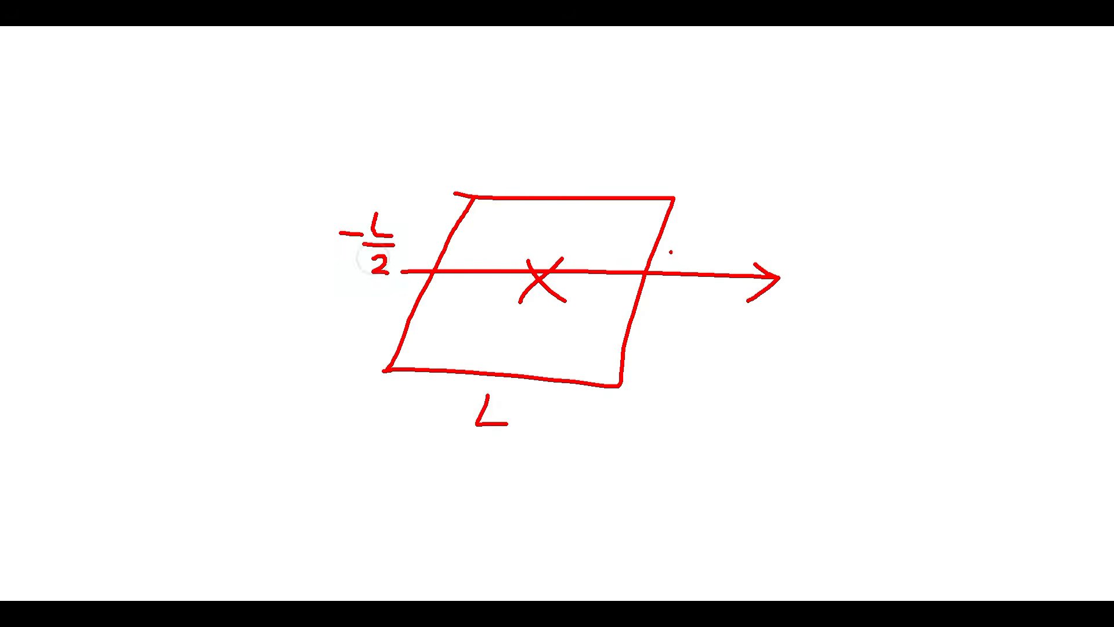
drag(676, 261, 690, 260)
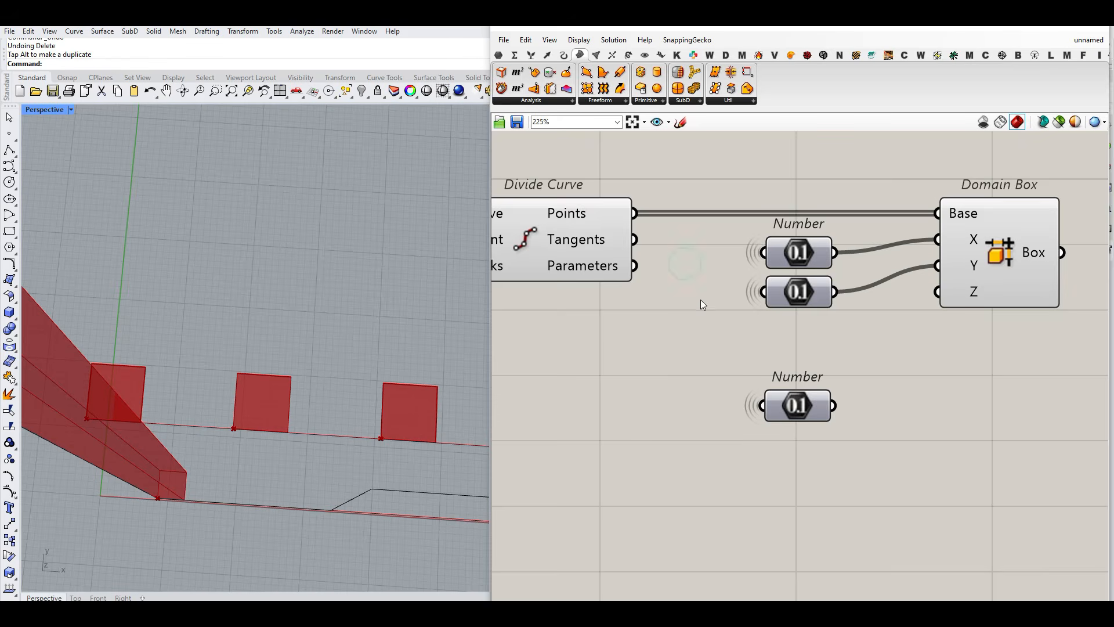
Step: Add a Construct Domain component before the third Domain Box and connect the first Number to its Domain start and Domain end
click(498, 55)
click(515, 55)
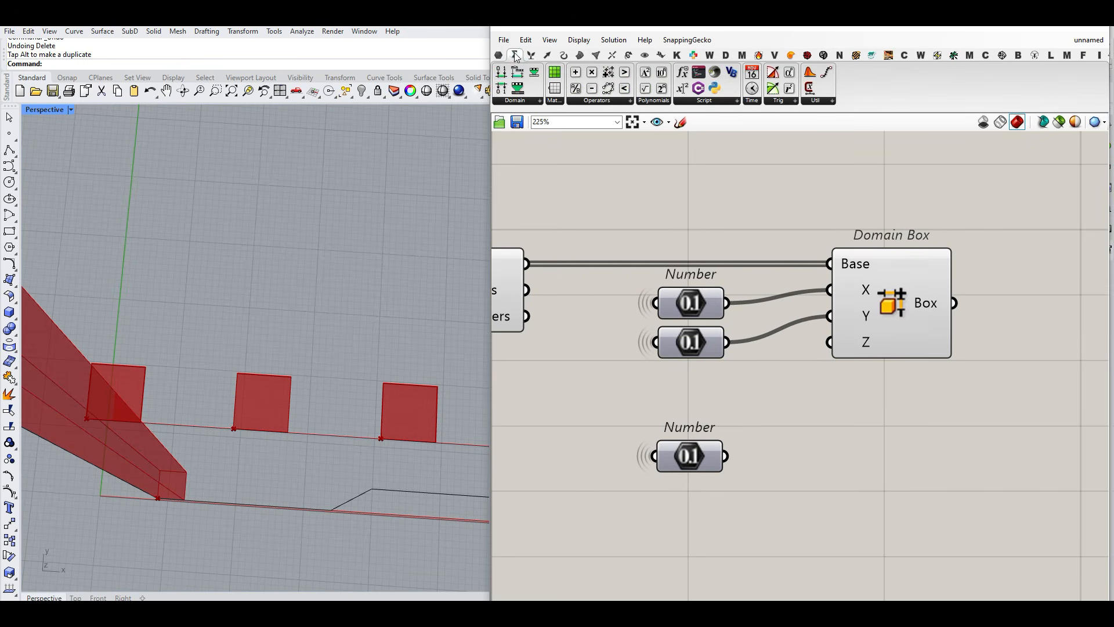
drag(501, 74, 825, 406)
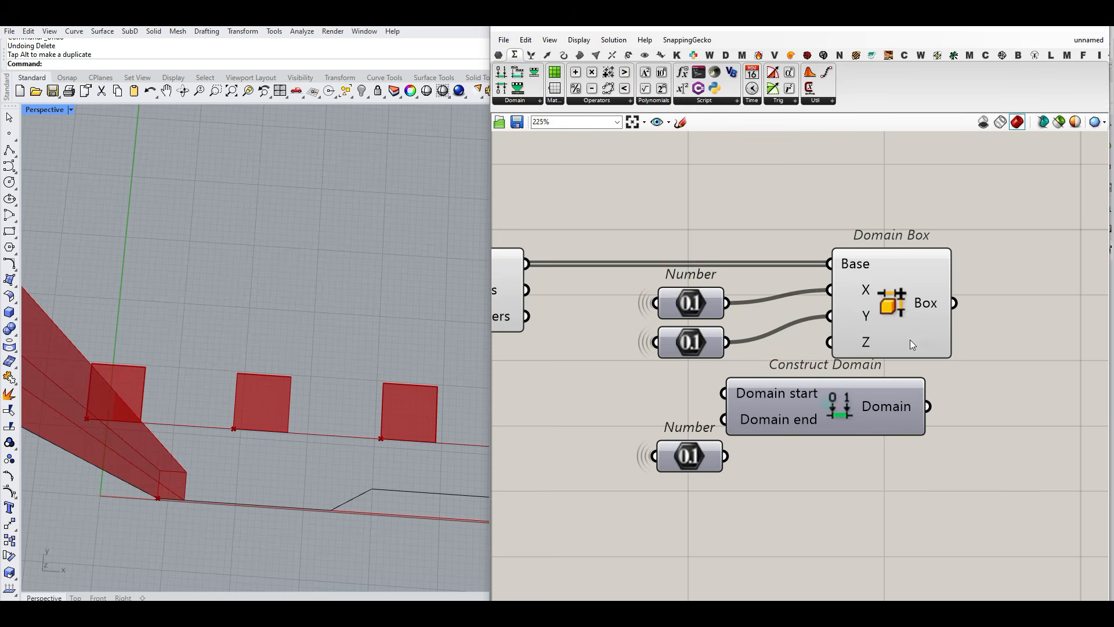
drag(906, 310, 1046, 312)
drag(785, 401, 824, 308)
click(732, 309)
Step: Set the expression of the Construct Domain component's Domain start input to -x/2
right_click(801, 304)
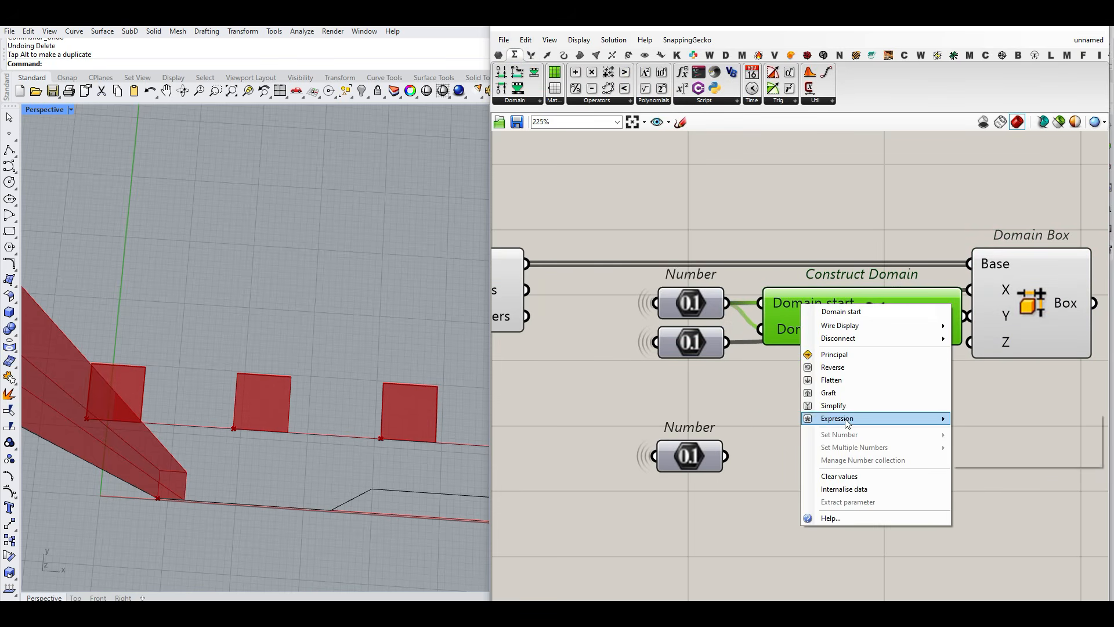
click(890, 419)
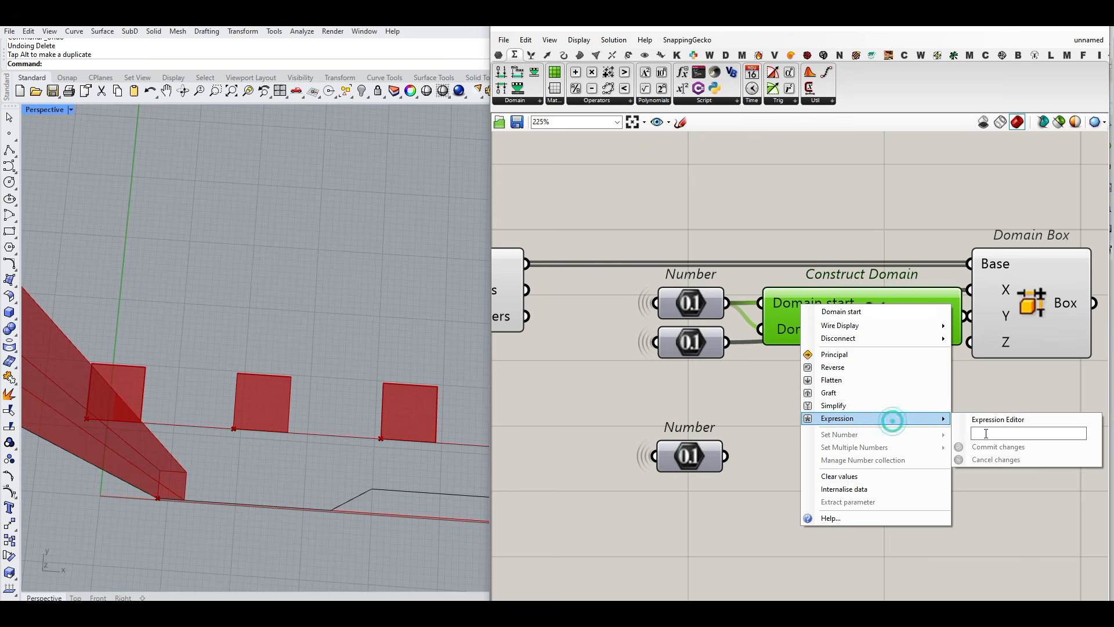
click(985, 433)
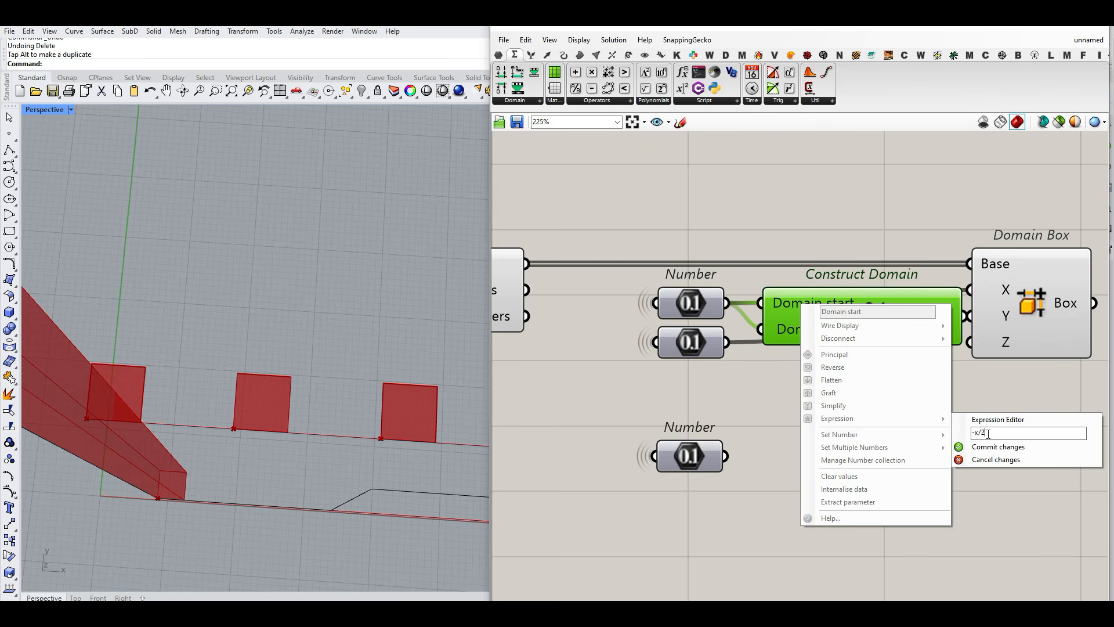
click(989, 447)
Step: Set the expression of the Construct Domain component's Domain end input to x/2
right_click(813, 326)
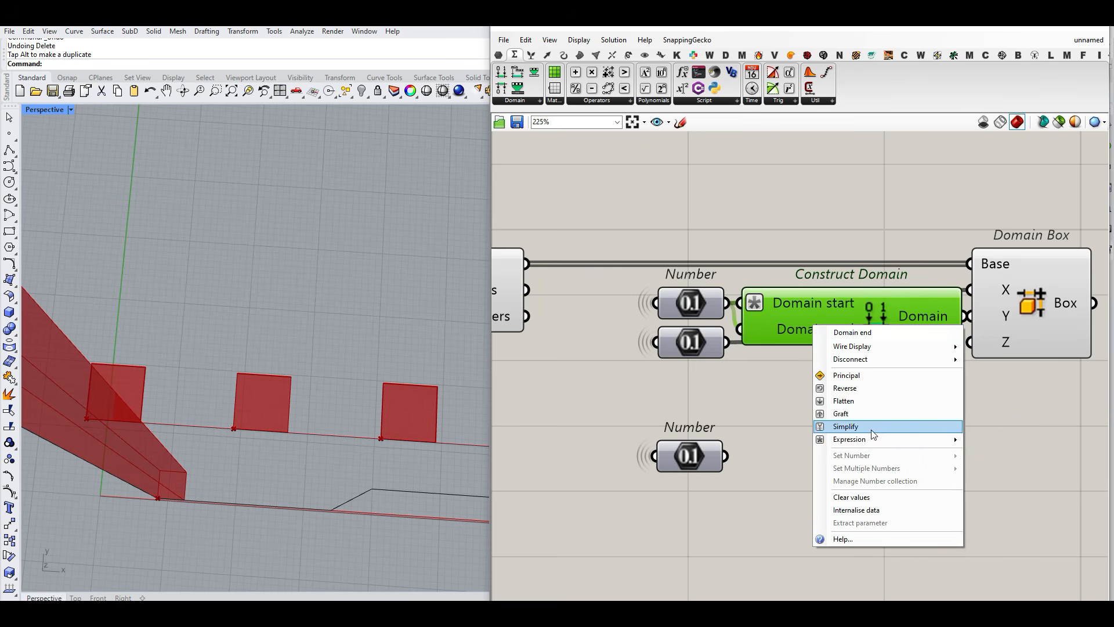
mouse_move(902, 436)
click(1026, 455)
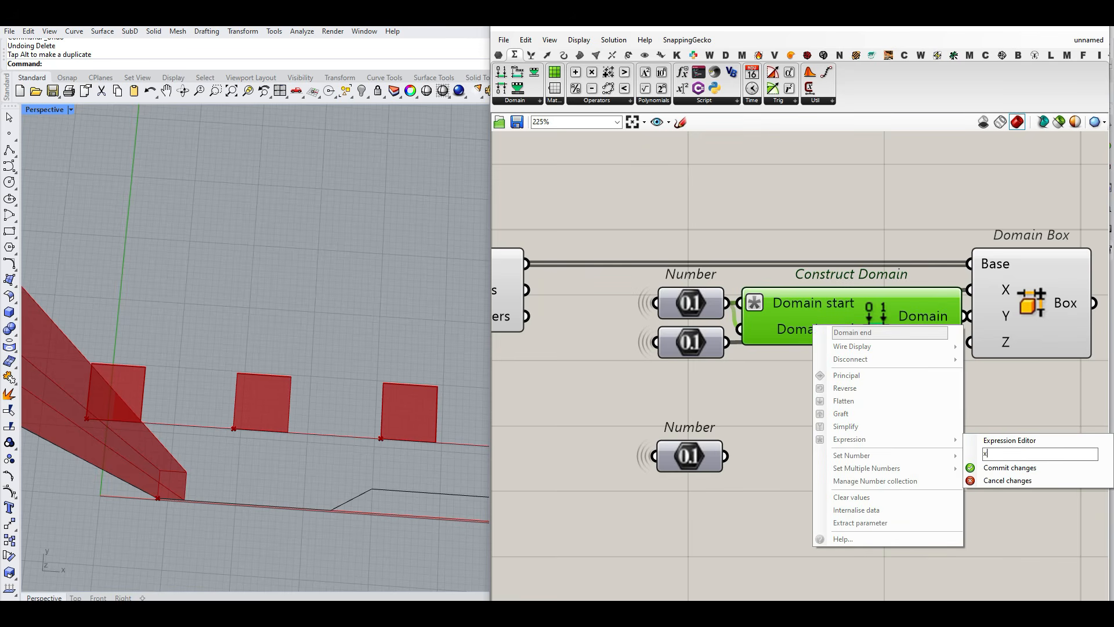
click(1062, 469)
Step: Move the third Domain Box farther from the Construct Domain component and connect the Domain output to its X input
right_drag(970, 386, 843, 399)
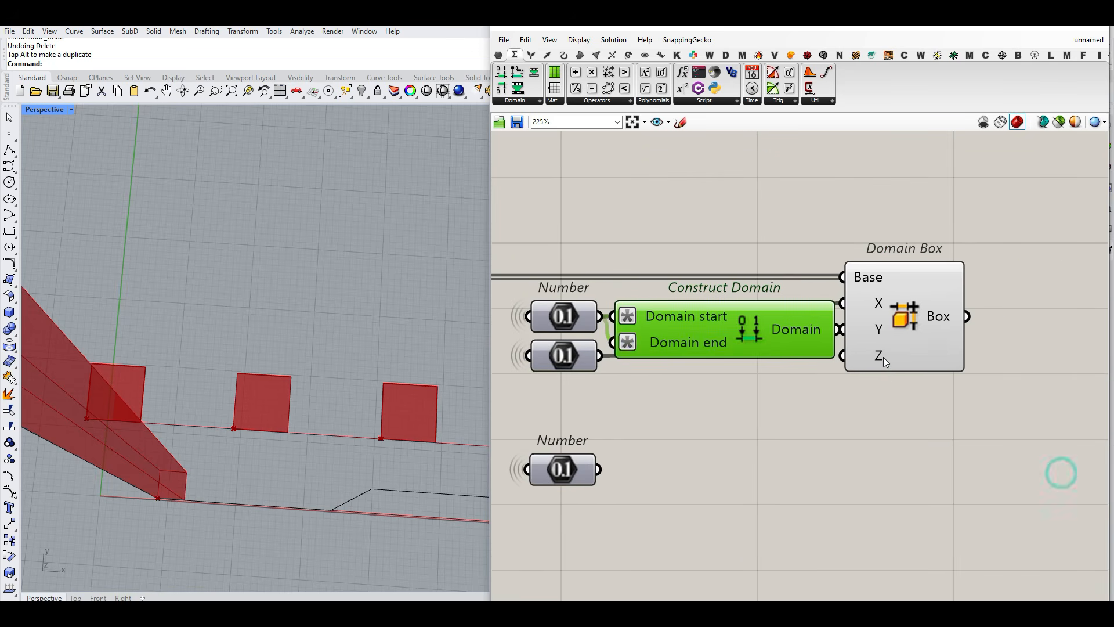
drag(880, 353, 935, 353)
drag(824, 340, 900, 303)
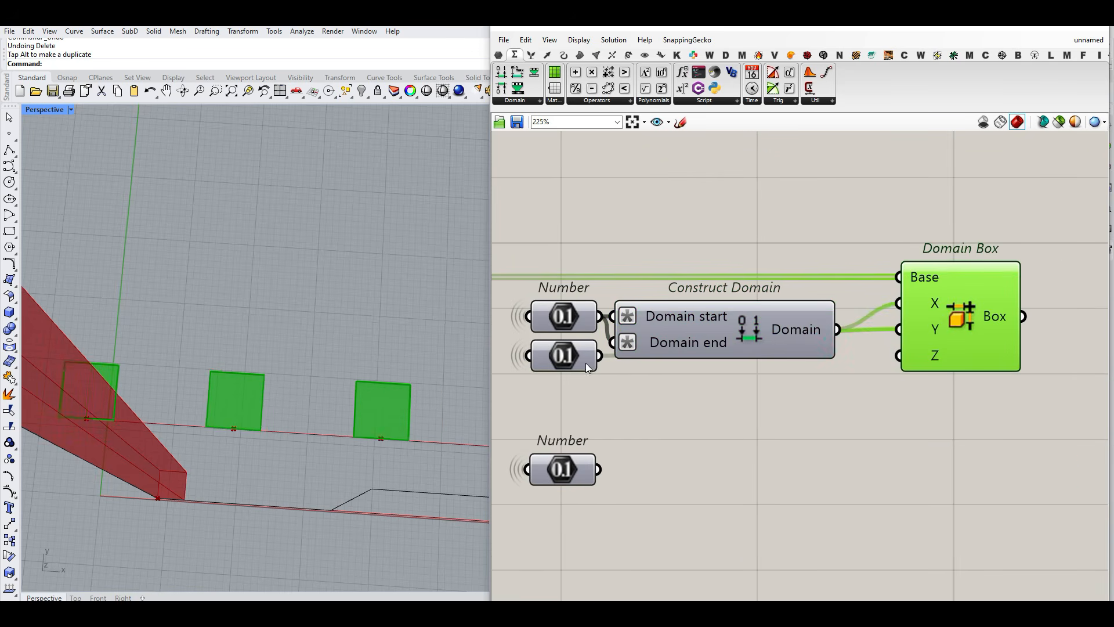
Step: Lower the second Number, feed it into a copy of the Construct Domain component, and connect that copy to the Domain Box's Y input
drag(586, 366, 553, 405)
drag(737, 334, 731, 408)
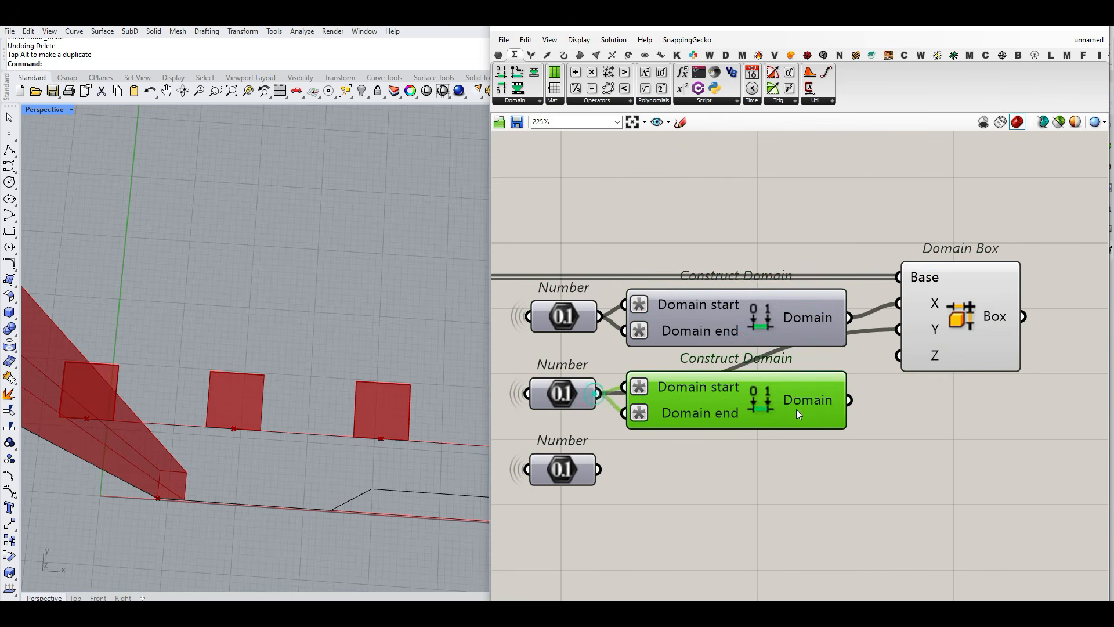
drag(890, 331, 898, 329)
Step: Feed the third Number into another copy of the Construct Domain component and connect it to the Domain Box's Z input
right_drag(277, 458, 214, 405)
drag(570, 470, 635, 488)
right_drag(287, 456, 259, 175)
drag(634, 477, 539, 498)
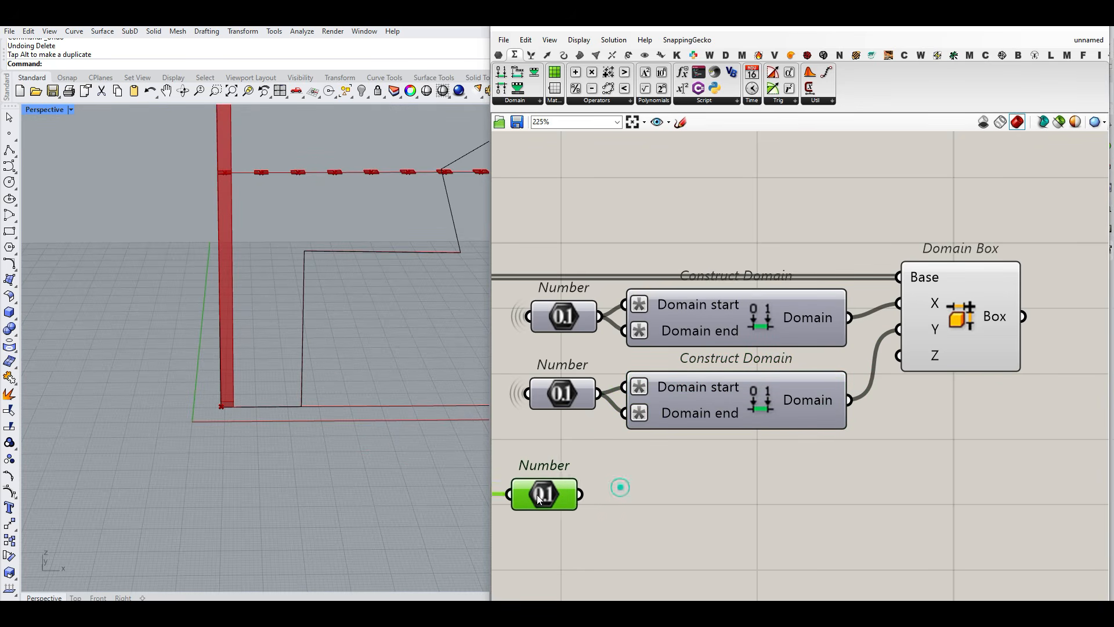
drag(747, 405, 745, 491)
key(alt)
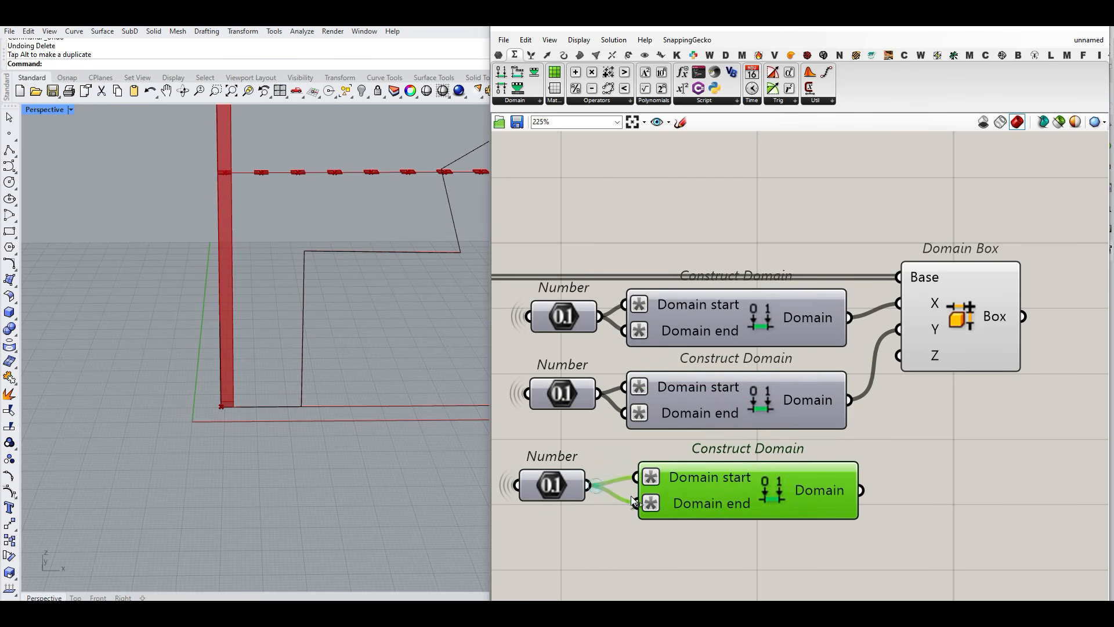
drag(913, 356, 900, 355)
Step: Turn off the preview of the components that precede the third Domain Box, leaving its boxes displayed
scroll(222, 314, down, 5)
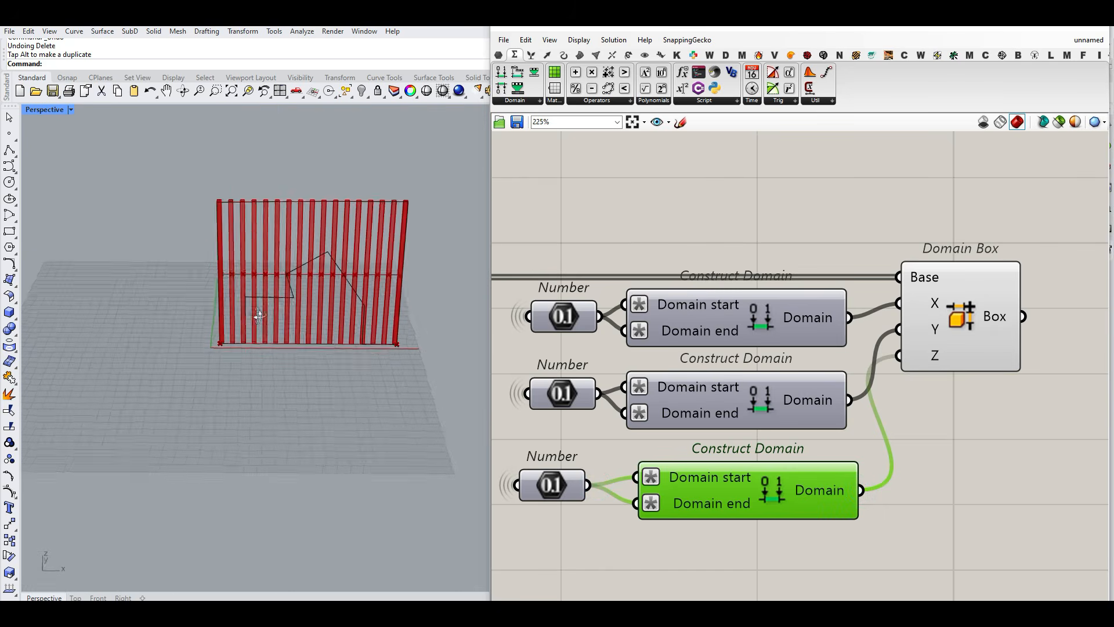
scroll(842, 351, down, 10)
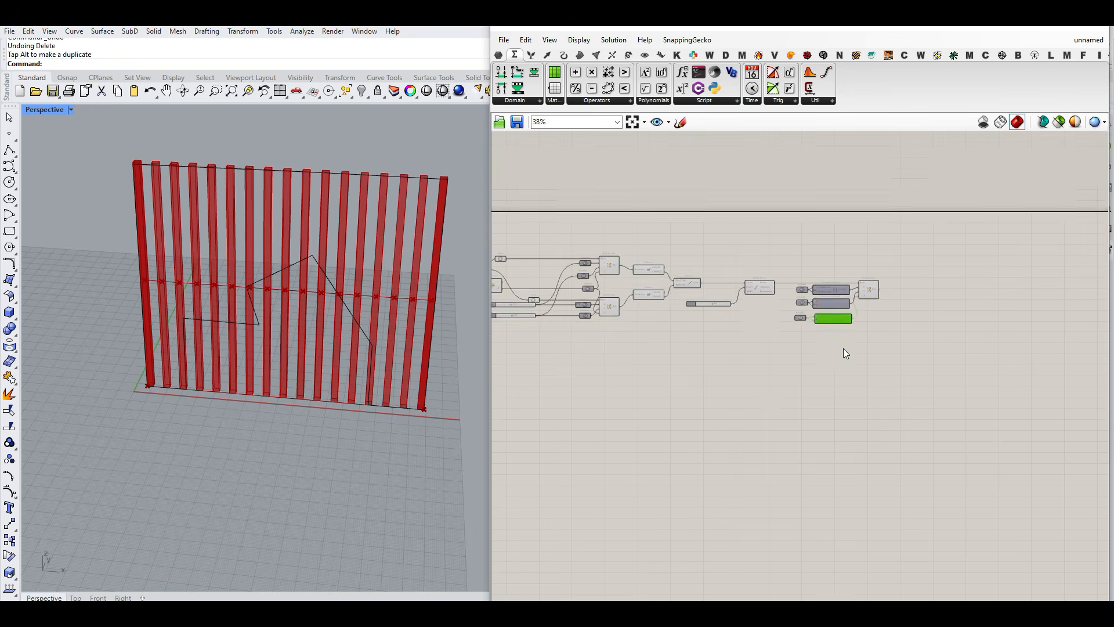
drag(836, 355, 603, 289)
right_click(667, 257)
click(698, 275)
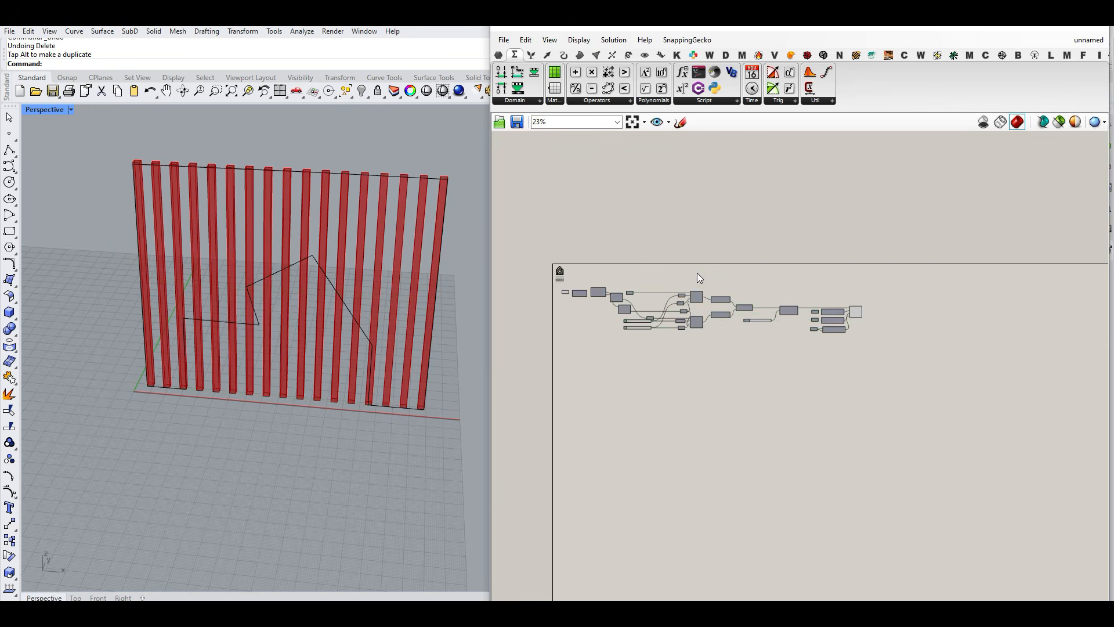
double_click(698, 273)
Step: Set the Count slider to 24, the L slider to 3.74 and the W slider to 6.09
scroll(677, 318, up, 3)
scroll(687, 369, up, 7)
drag(857, 306, 910, 308)
scroll(768, 335, down, 6)
scroll(539, 337, up, 6)
drag(641, 331, 646, 350)
drag(646, 394, 691, 394)
Step: Examine the row of boxes against the source curve in the Front and Perspective views
right_drag(325, 290, 204, 287)
scroll(223, 241, down, 5)
scroll(280, 335, down, 4)
scroll(280, 339, down, 2)
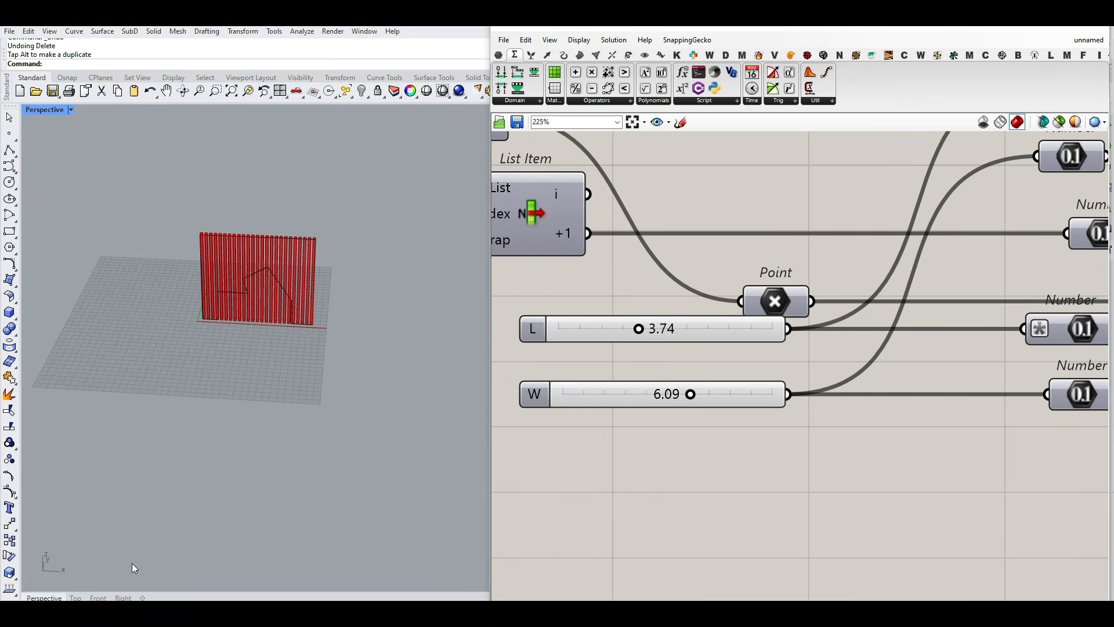
click(97, 598)
scroll(256, 366, up, 1)
scroll(308, 306, up, 8)
right_drag(90, 322, 228, 279)
right_drag(330, 346, 302, 324)
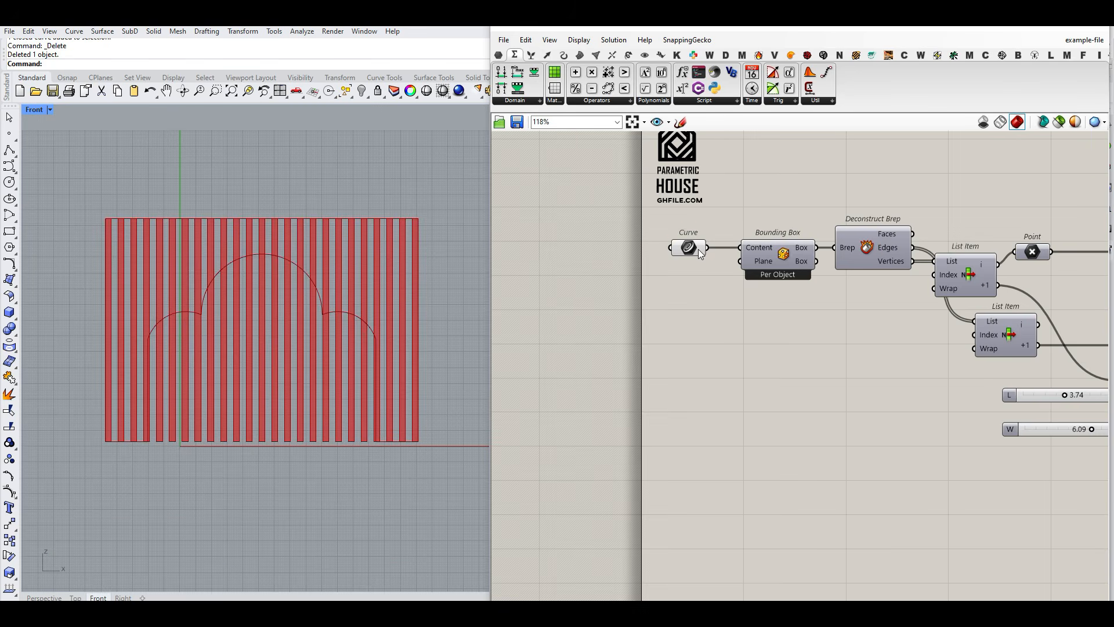
click(696, 248)
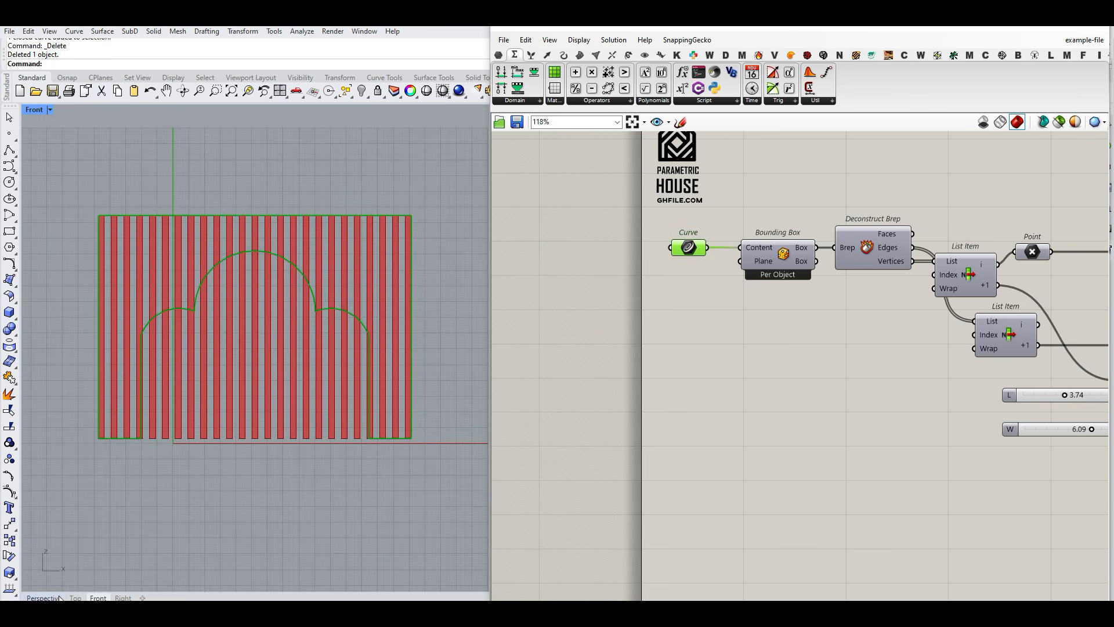
click(59, 596)
right_drag(202, 435, 162, 334)
scroll(223, 302, up, 6)
scroll(908, 287, down, 6)
Step: Add a Solid Difference component after the third Domain Box and connect the Box output to Breps A
right_drag(1096, 360, 562, 345)
scroll(772, 297, up, 7)
click(705, 289)
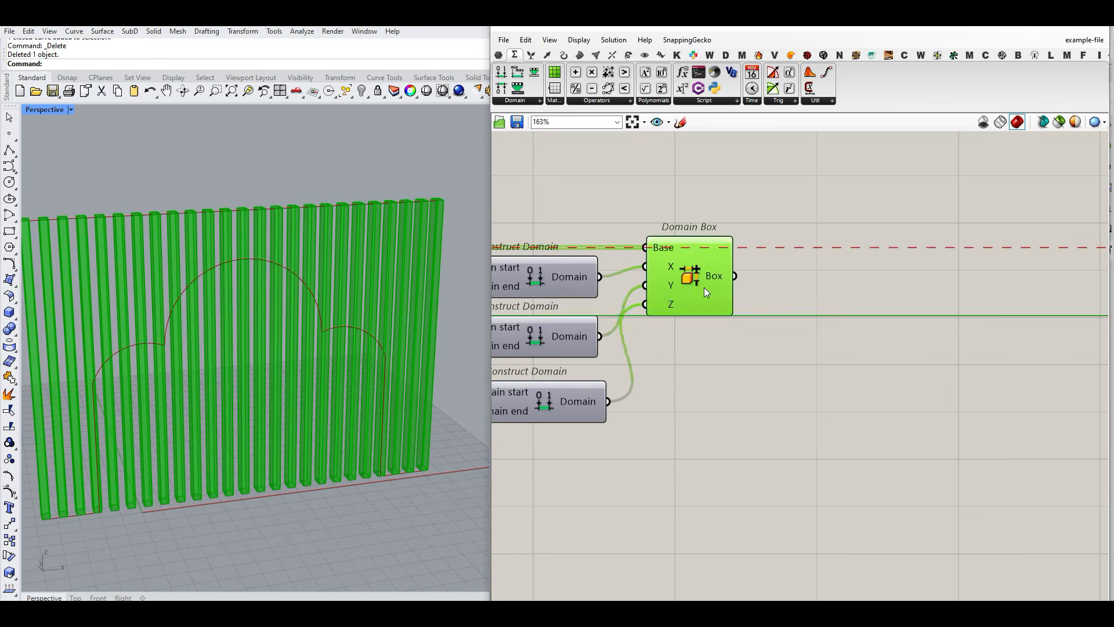
drag(704, 287, 718, 288)
click(617, 55)
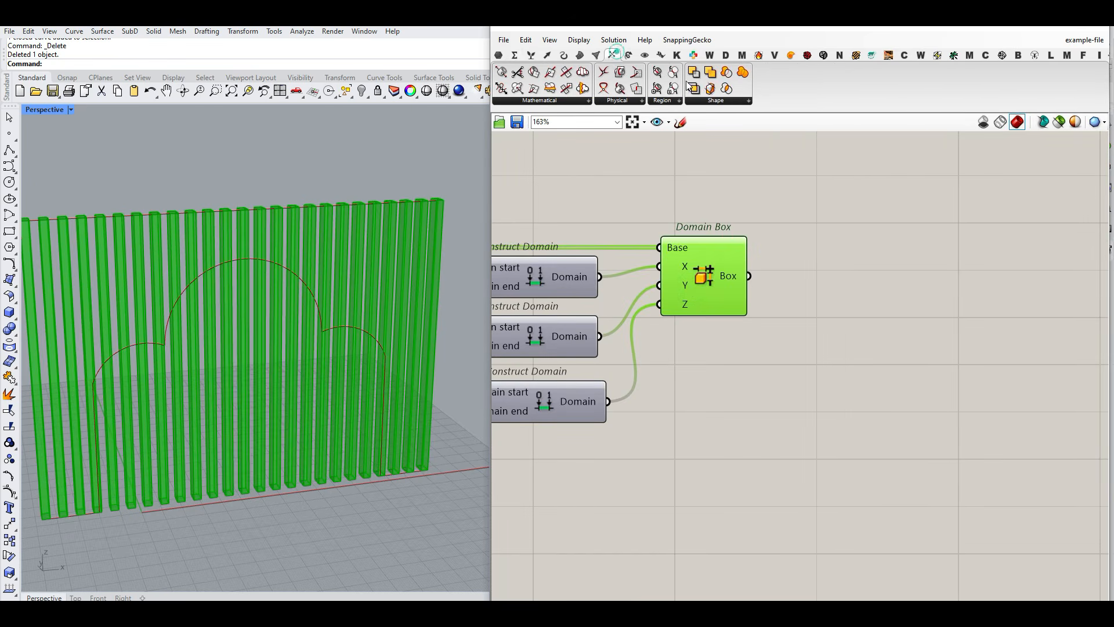
click(714, 101)
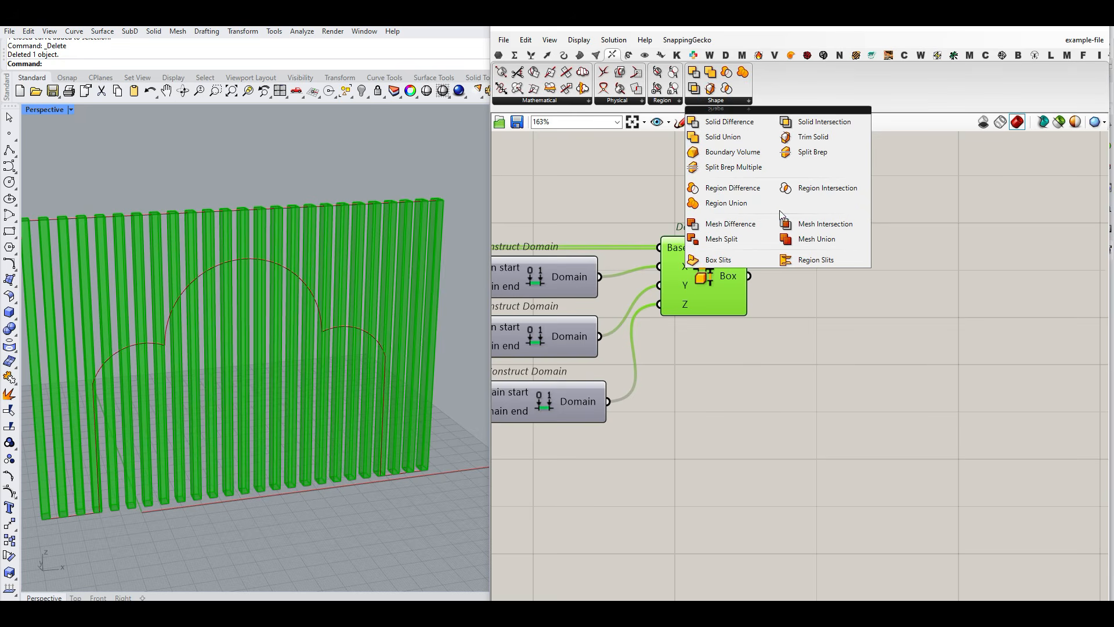
click(729, 123)
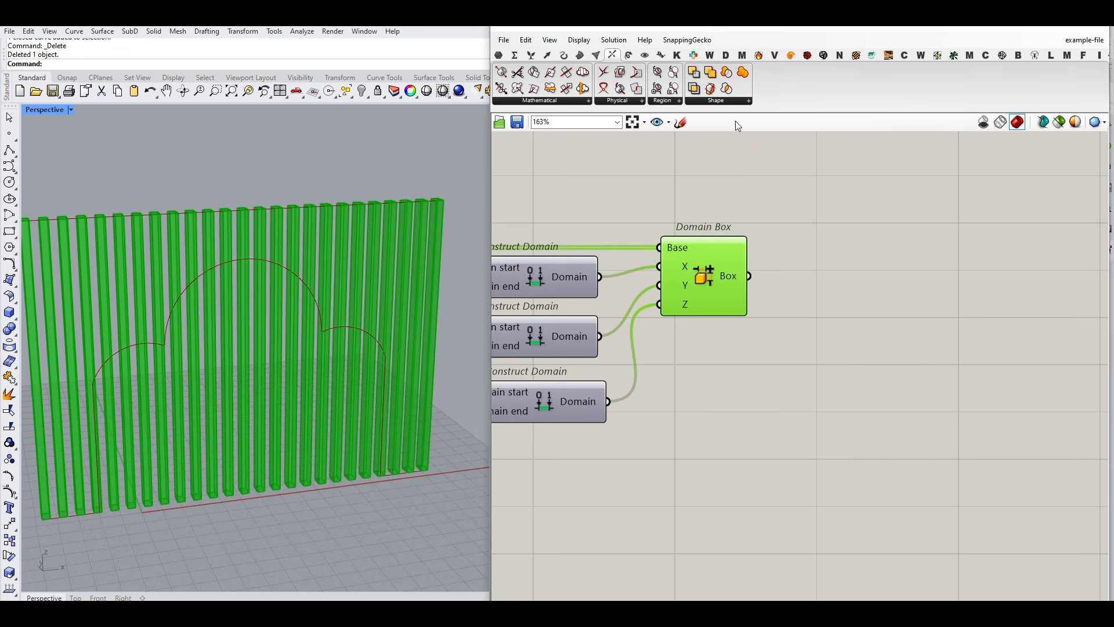
scroll(812, 310, up, 3)
drag(802, 288, 802, 288)
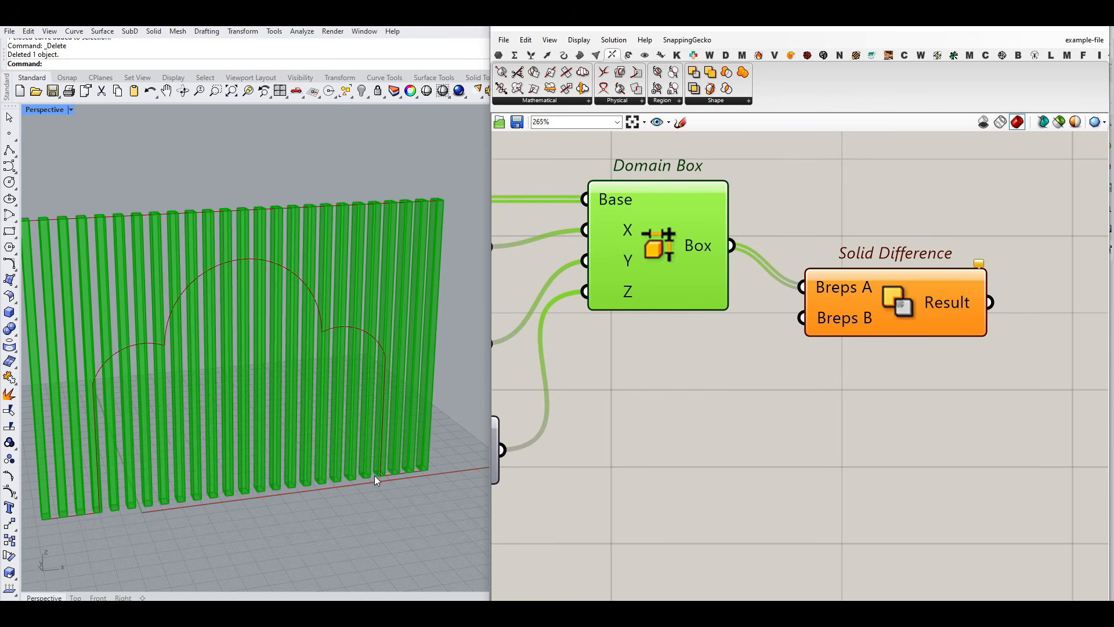
scroll(869, 333, down, 2)
drag(878, 308, 961, 408)
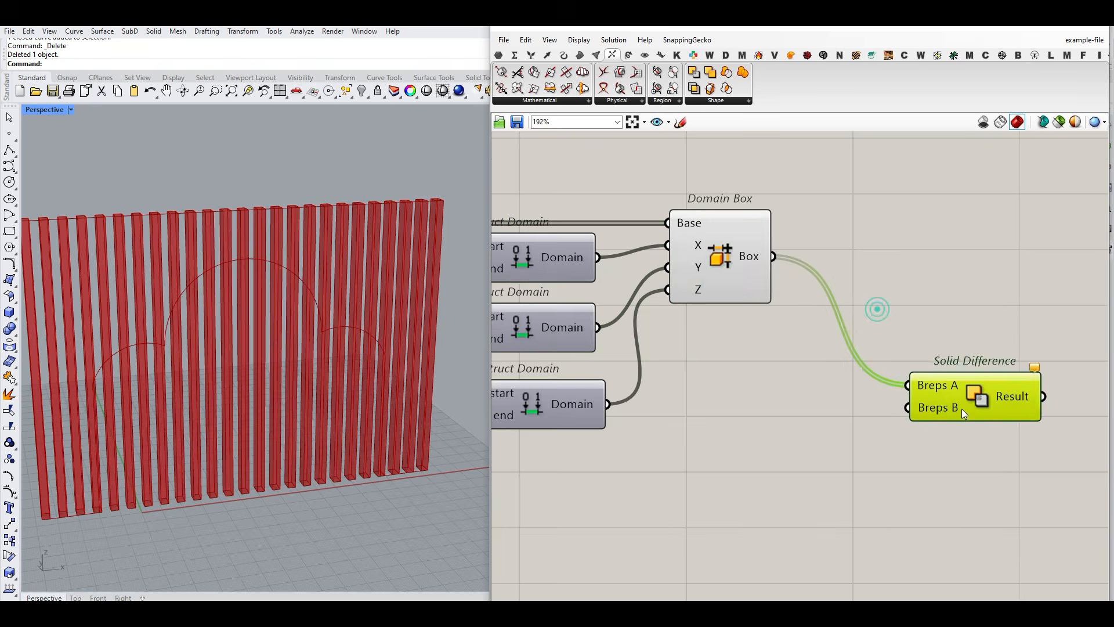
Step: Add a Region Difference component and place it below the List Item components and the L and W sliders
right_drag(685, 259, 875, 279)
scroll(875, 279, down, 6)
right_drag(721, 276, 790, 288)
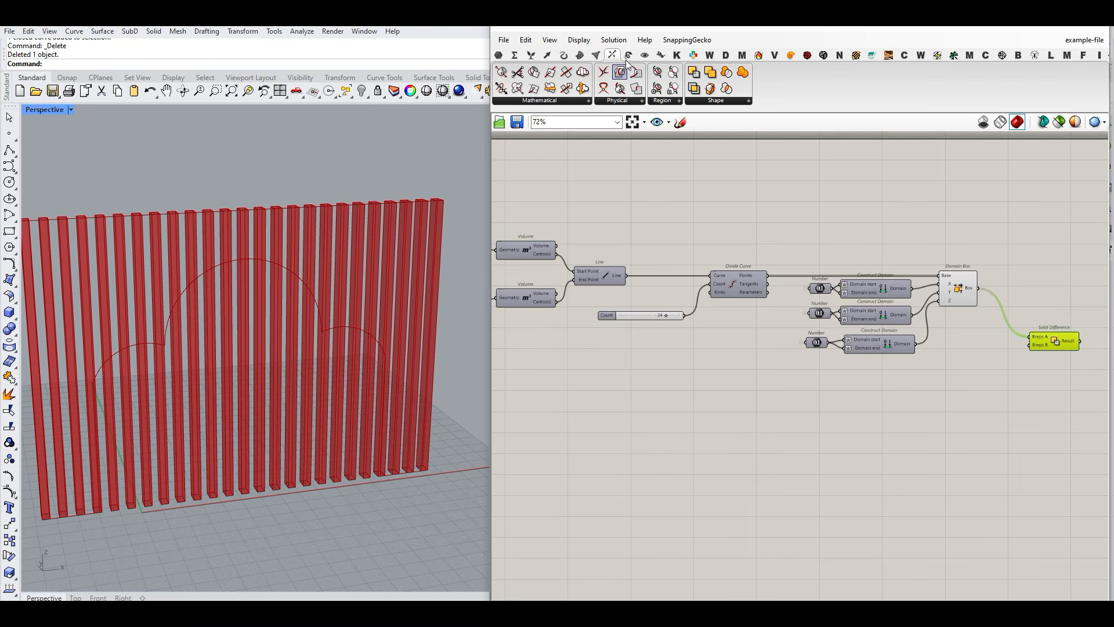
click(725, 105)
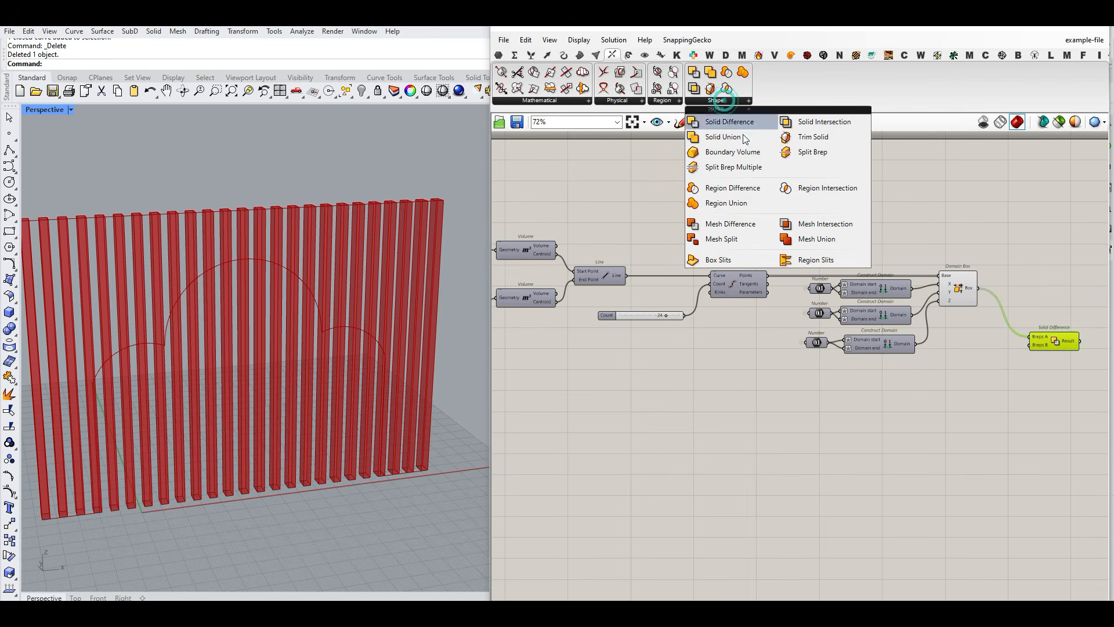
click(726, 188)
scroll(813, 235, down, 4)
scroll(684, 276, up, 4)
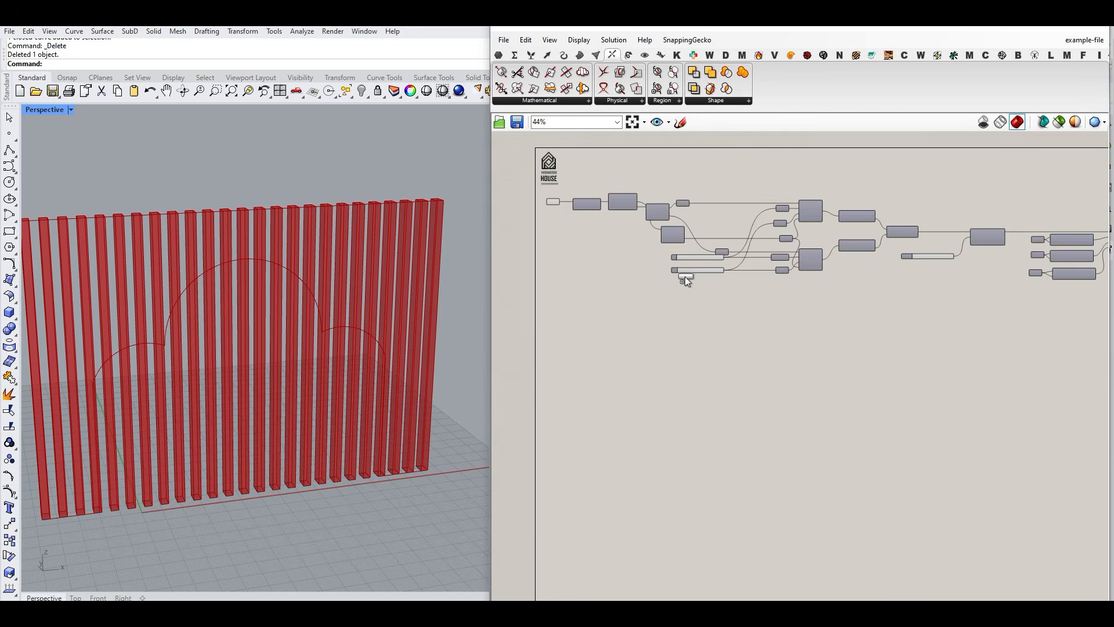
click(632, 298)
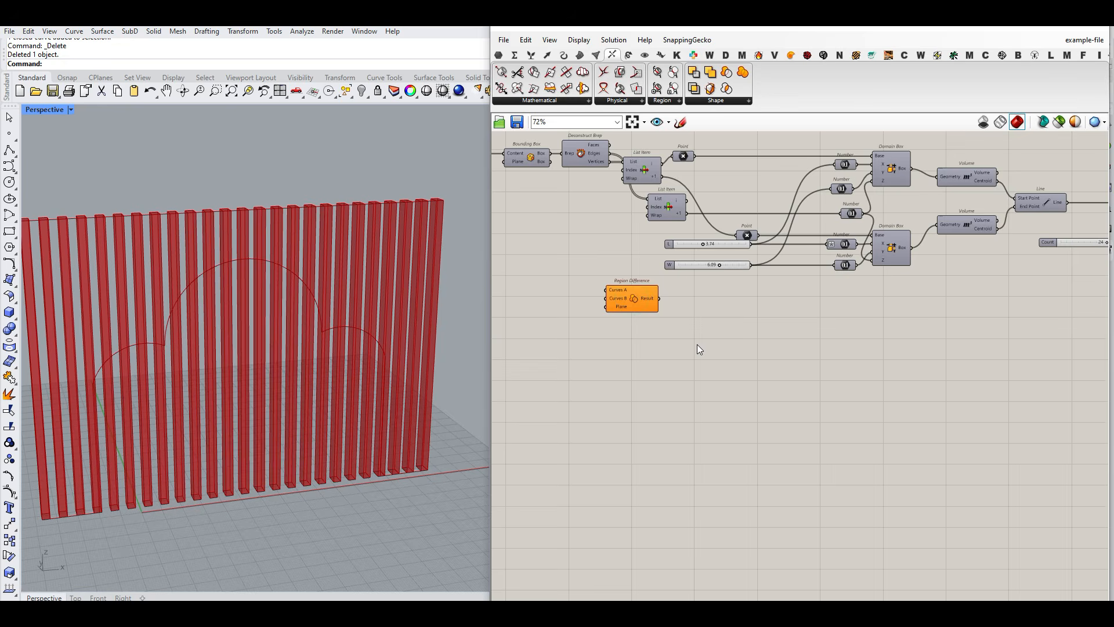
scroll(614, 286, up, 3)
scroll(648, 369, down, 3)
drag(638, 300, 649, 367)
Step: Add a Curve parameter fed by the Deconstruct Brep's Faces output and hide its incoming wire
right_drag(599, 167, 601, 231)
scroll(600, 231, up, 4)
click(499, 54)
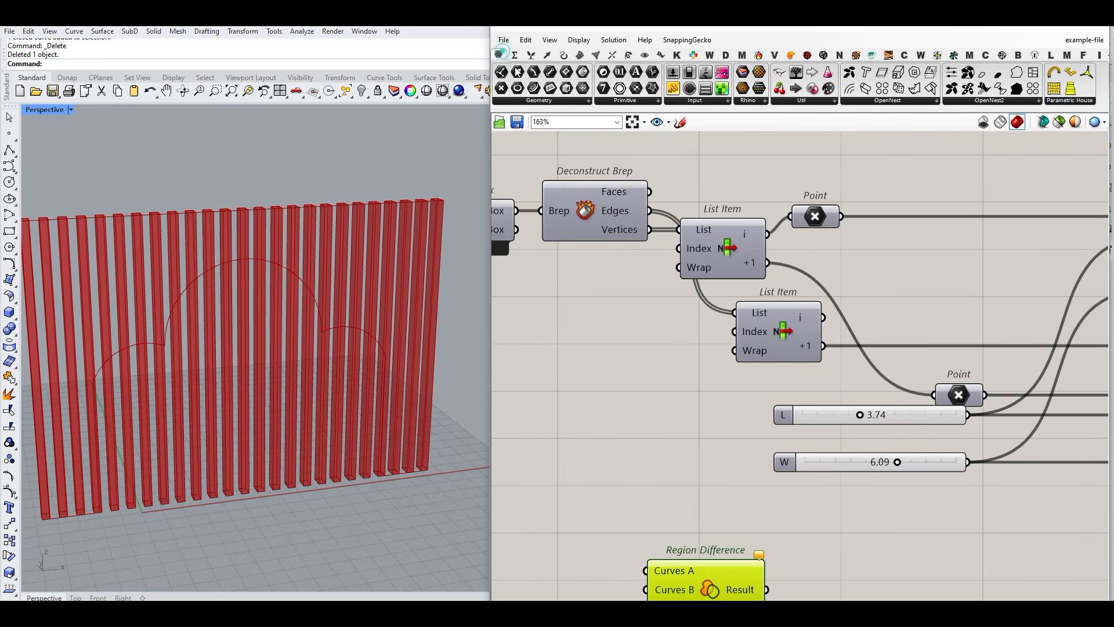
drag(532, 87, 636, 450)
click(684, 181)
right_drag(669, 468, 671, 304)
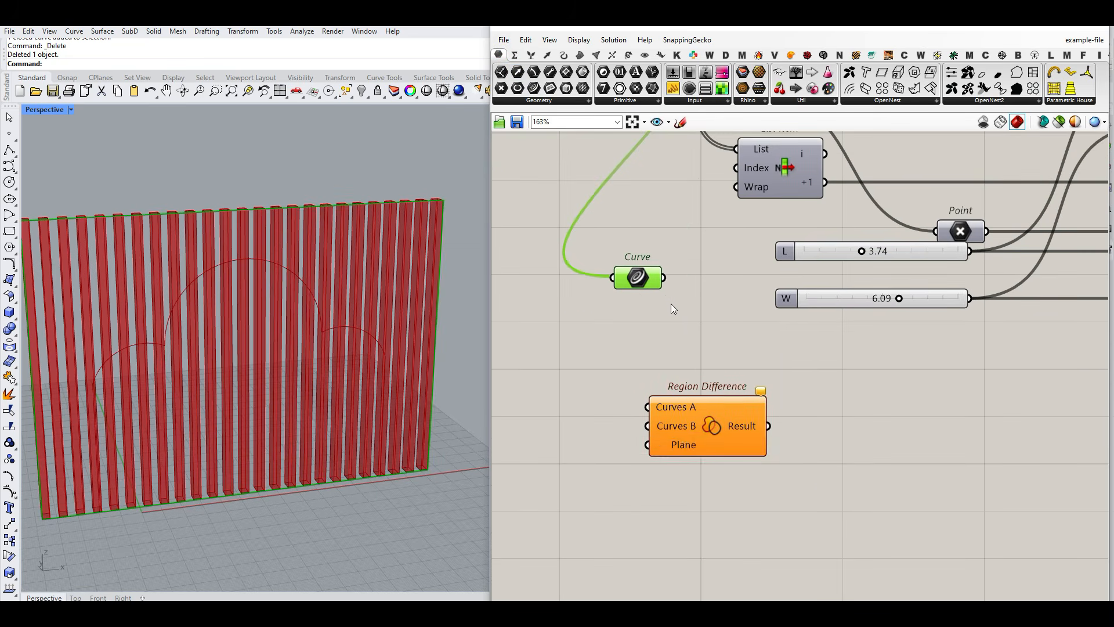
right_click(646, 281)
mouse_move(725, 340)
click(824, 368)
Step: Place Region Difference beside the Curve parameter and connect that parameter and a copy of it to Curves A and Curves B
drag(765, 392, 821, 315)
drag(653, 279, 704, 350)
click(743, 418)
key(ctrl+c)
key(ctrl+v)
click(685, 400)
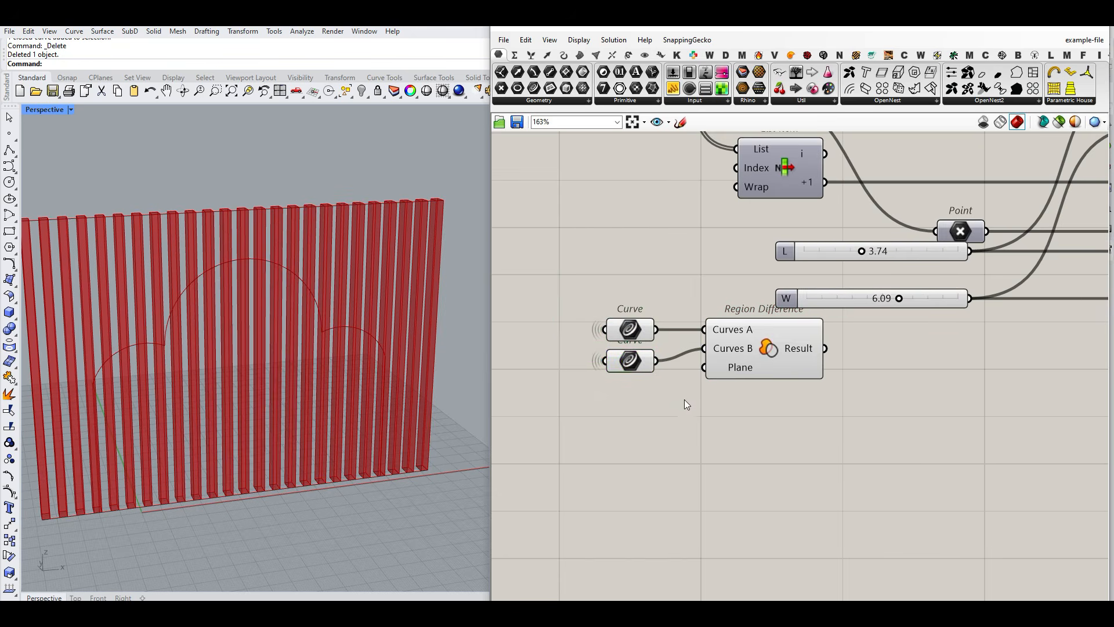
Step: Connect the original Curve parameter to the second Curve parameter that feeds Curves B
scroll(685, 404, down, 4)
scroll(613, 261, up, 2)
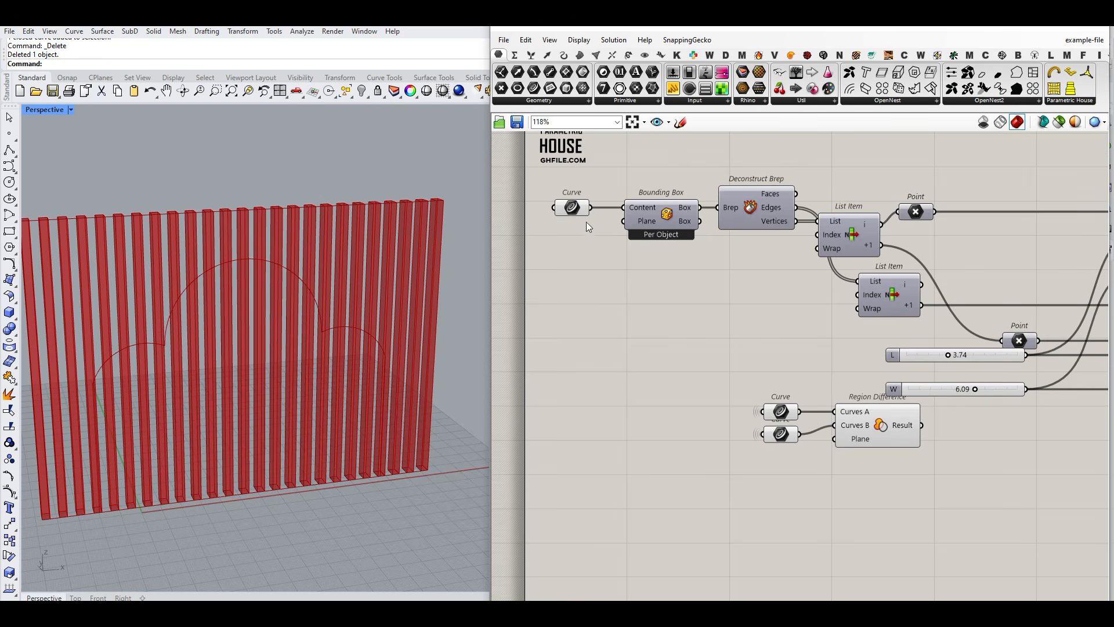
drag(591, 207, 758, 432)
click(568, 206)
click(654, 348)
Step: Move the two Curve parameters and Region Difference between the third Domain Box and Solid Difference, aligning Solid Difference with the Box output
right_drag(866, 454, 764, 429)
drag(653, 348, 786, 456)
drag(776, 411, 695, 201)
scroll(654, 419, down, 10)
scroll(957, 419, up, 10)
drag(800, 371, 914, 294)
drag(795, 154, 608, 212)
drag(697, 198, 803, 351)
click(858, 280)
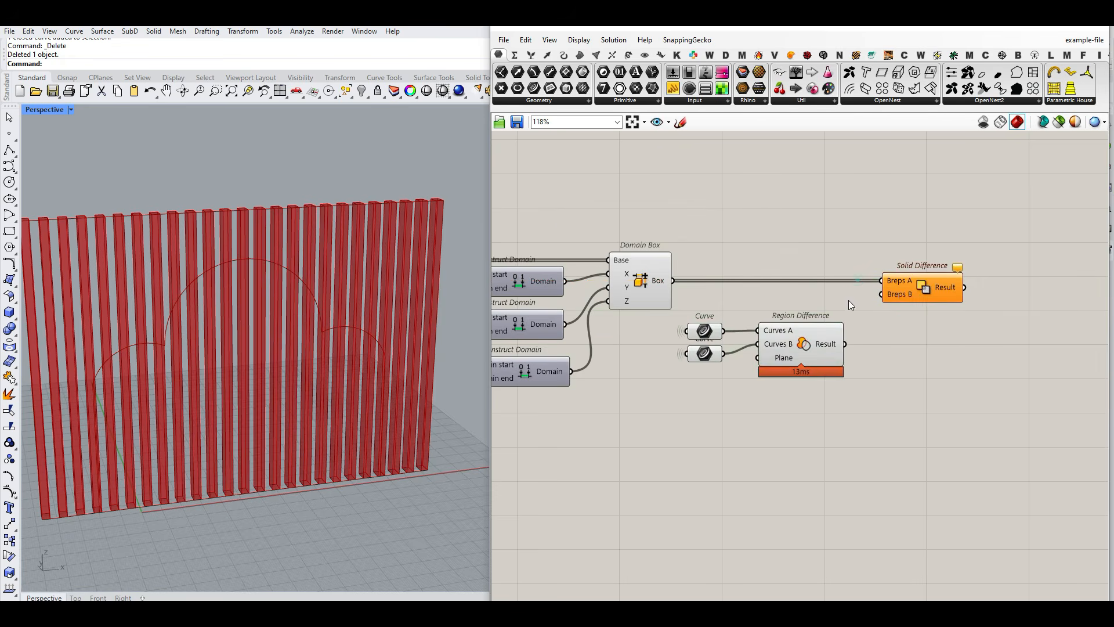
Step: Turn off the preview of the third Domain Box and the Region Difference component
drag(810, 416, 543, 205)
right_click(650, 171)
click(687, 186)
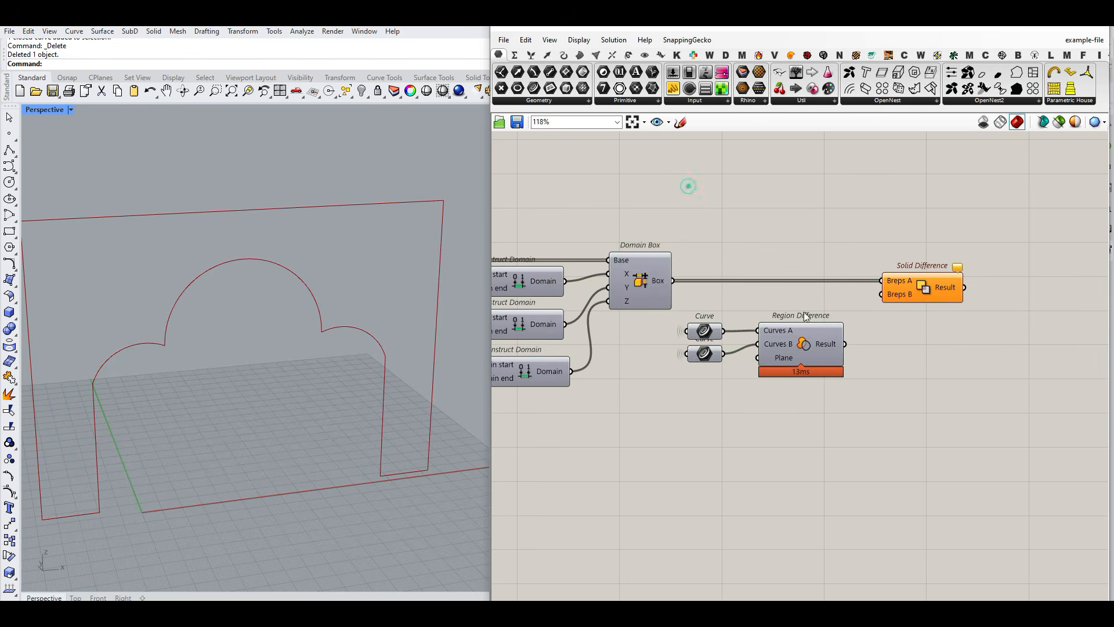
Step: Add a Curve parameter after Region Difference and connect the Result output to it
scroll(757, 257, up, 3)
click(533, 88)
click(857, 271)
drag(795, 254, 848, 262)
Step: Turn the preview of the third Domain Box back on
right_drag(185, 316, 142, 411)
right_drag(326, 390, 401, 308)
right_drag(597, 253, 650, 305)
right_click(515, 194)
click(526, 216)
Step: Add a Move component after the new Curve parameter and connect the curve to its Geometry input
right_drag(333, 316, 142, 364)
scroll(144, 369, up, 3)
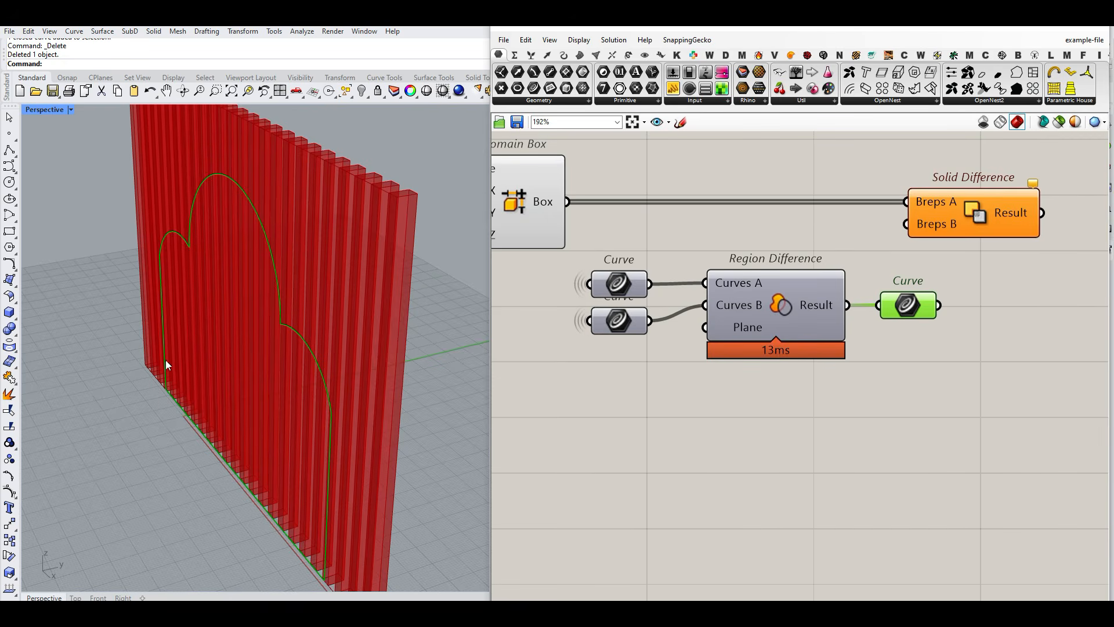
right_drag(226, 343, 197, 356)
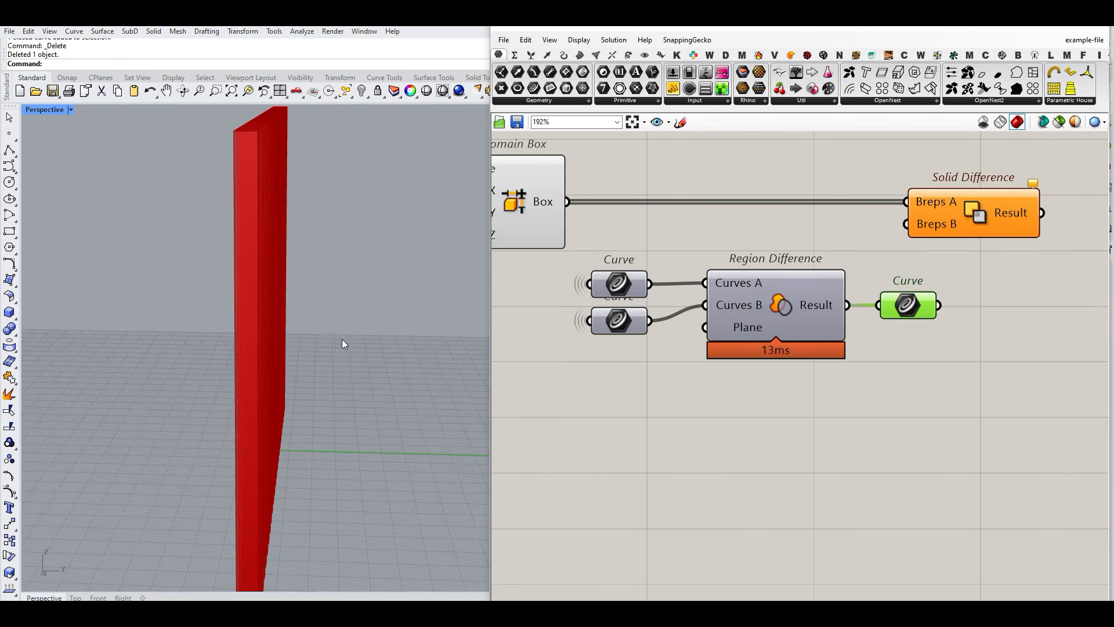
right_drag(343, 344, 385, 356)
scroll(859, 342, up, 4)
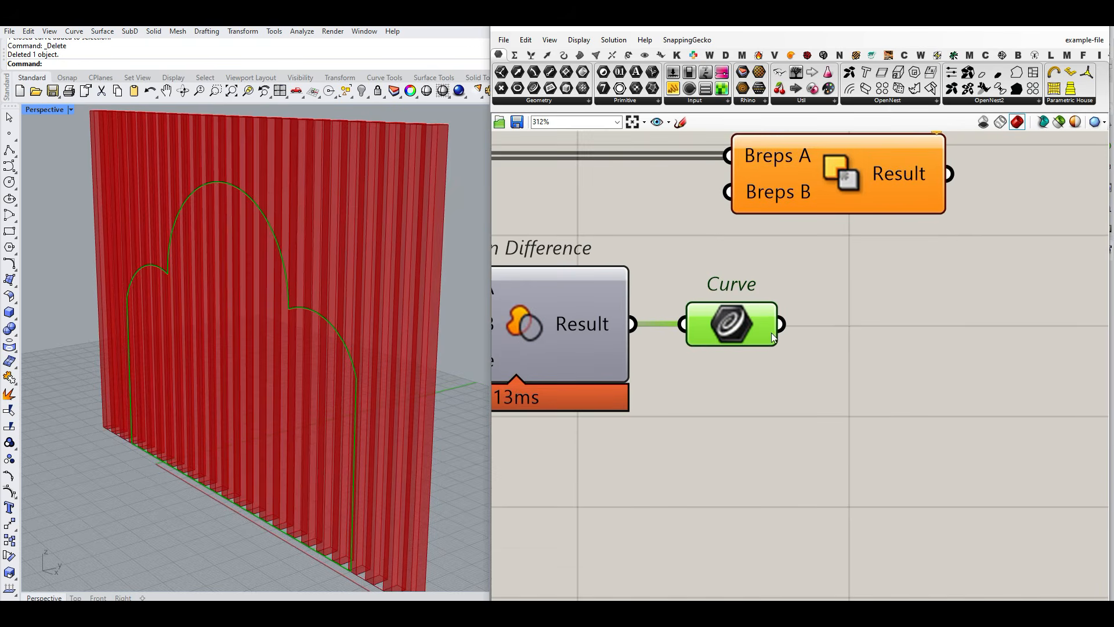
right_drag(236, 356, 238, 361)
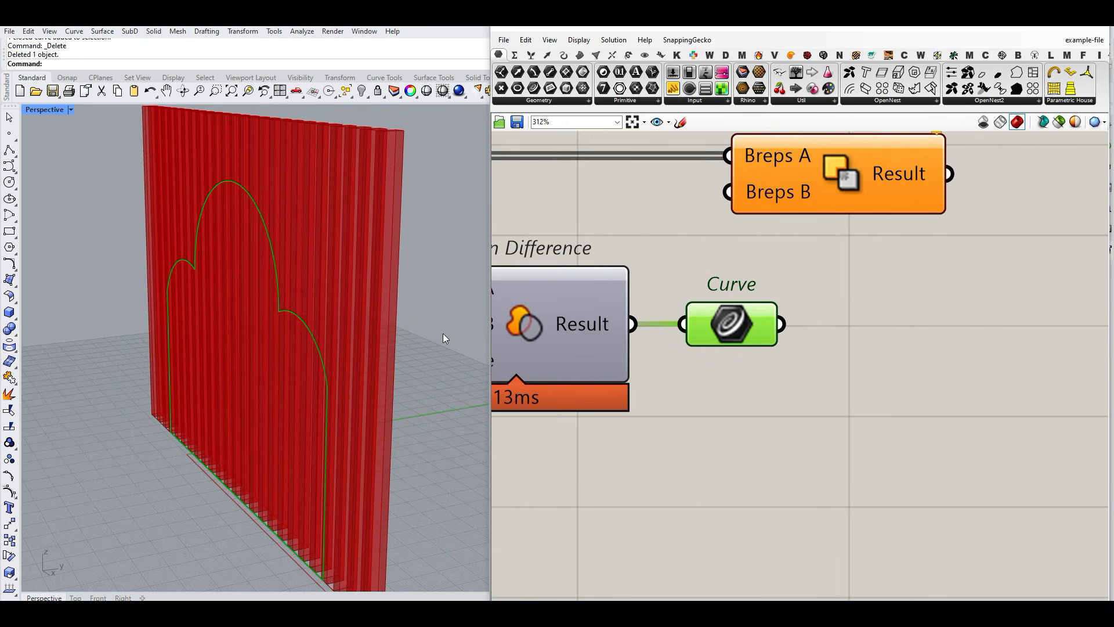
click(625, 57)
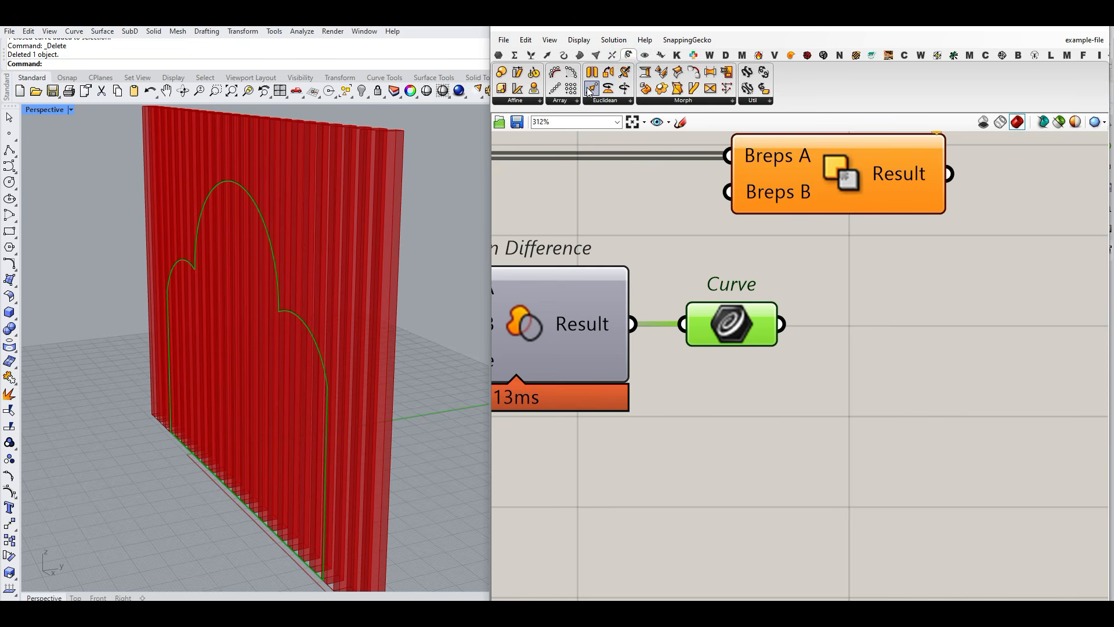
drag(591, 88, 928, 381)
right_drag(894, 397, 731, 380)
drag(731, 381, 856, 343)
scroll(725, 328, down, 3)
right_drag(734, 318, 704, 365)
click(694, 296)
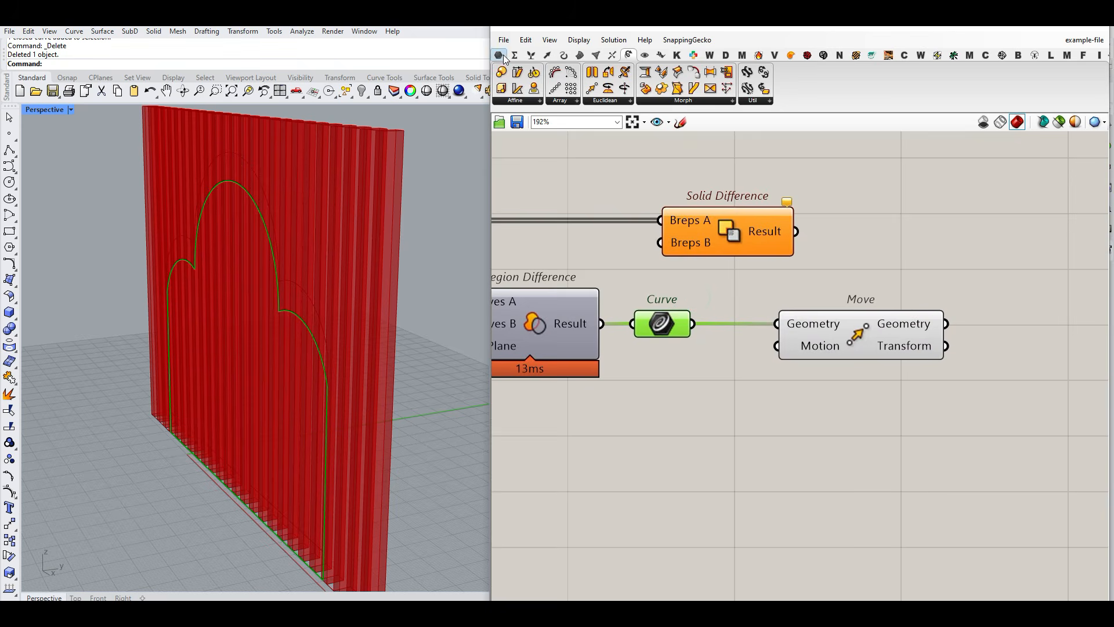
Step: Add a Plane parameter fed by the Curve parameter, connect a Vector parameter after it, and shift Move further along to make room
click(500, 56)
click(551, 88)
click(742, 417)
drag(692, 323, 713, 417)
right_drag(837, 329, 728, 309)
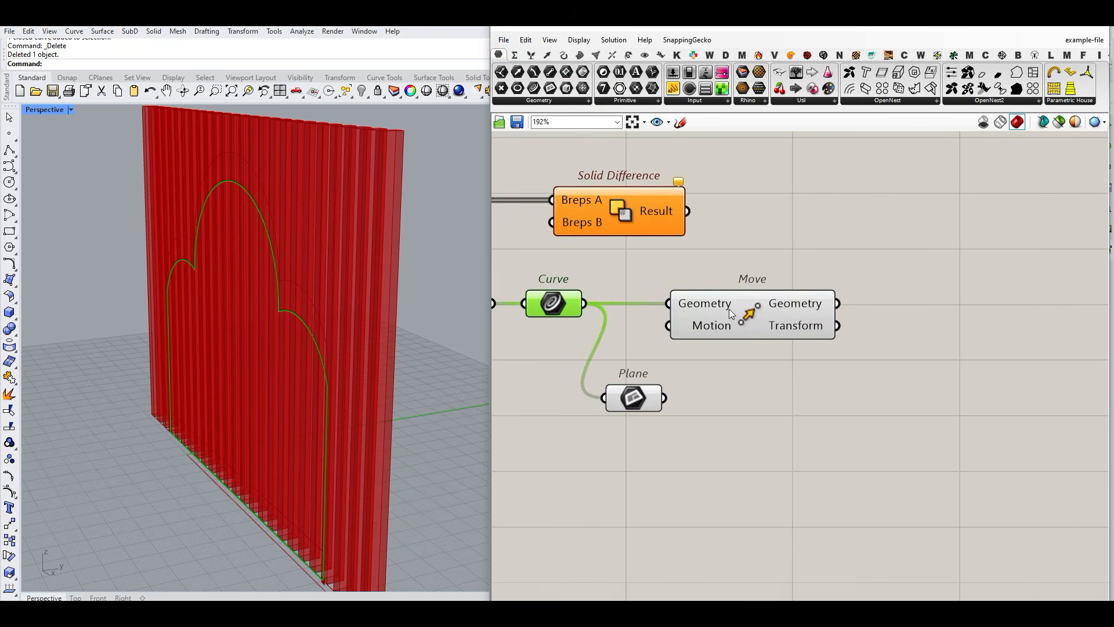
drag(732, 305, 794, 303)
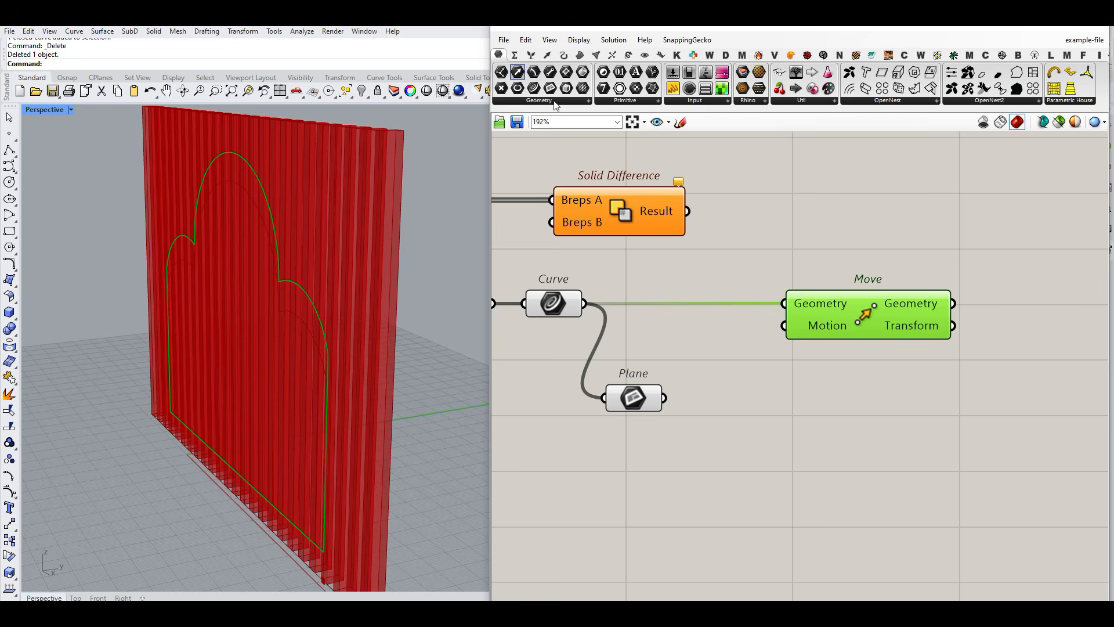
click(726, 405)
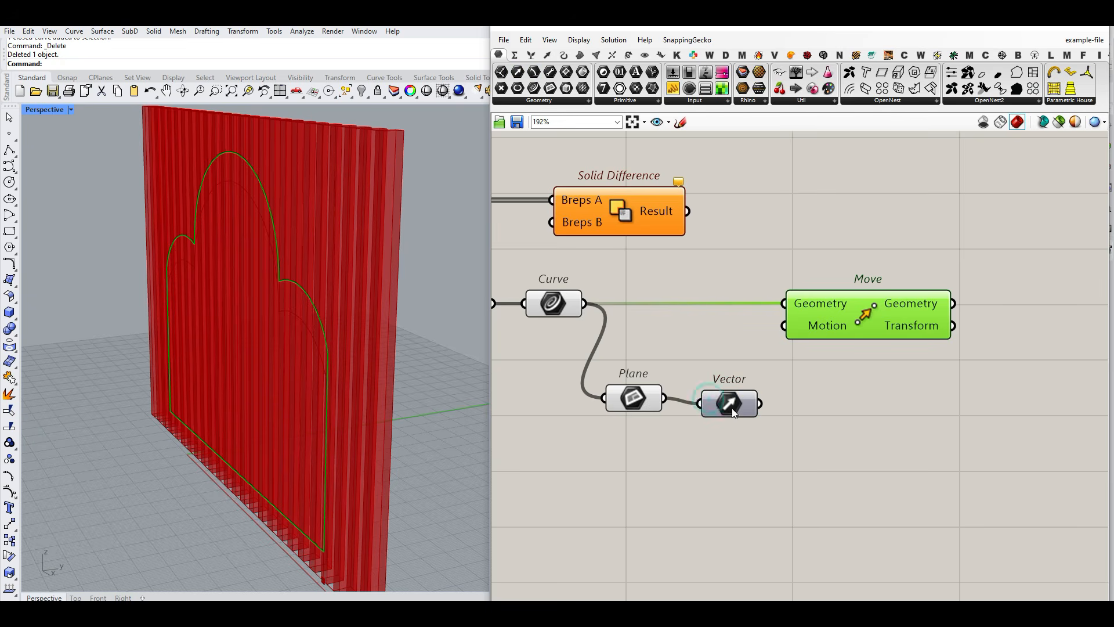
Step: Examine the position and orientation of the Plane parameter's plane at the base of the arch curve in the viewport
click(629, 402)
right_drag(214, 426, 257, 396)
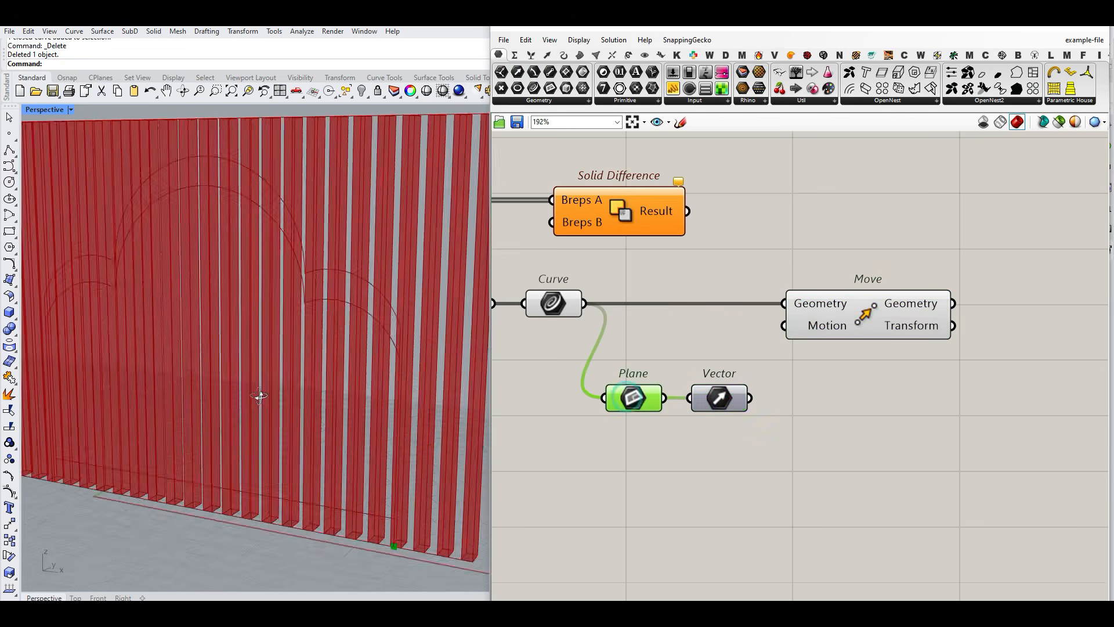
scroll(268, 407, down, 6)
scroll(334, 454, up, 7)
scroll(333, 450, up, 5)
right_drag(333, 450, 269, 450)
scroll(280, 425, up, 6)
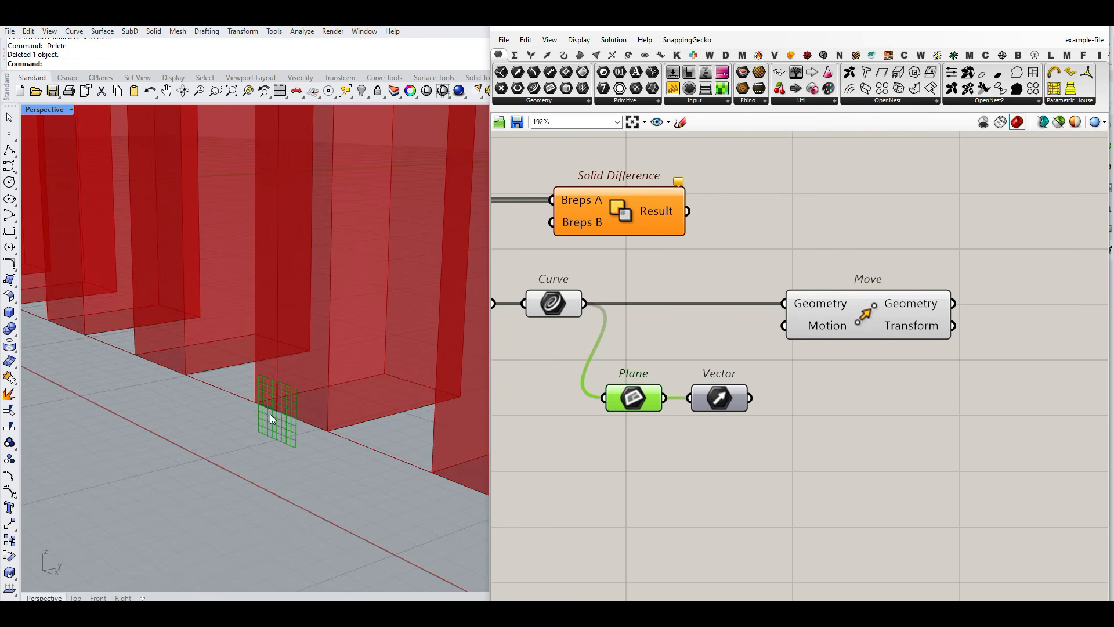
right_drag(858, 372, 736, 374)
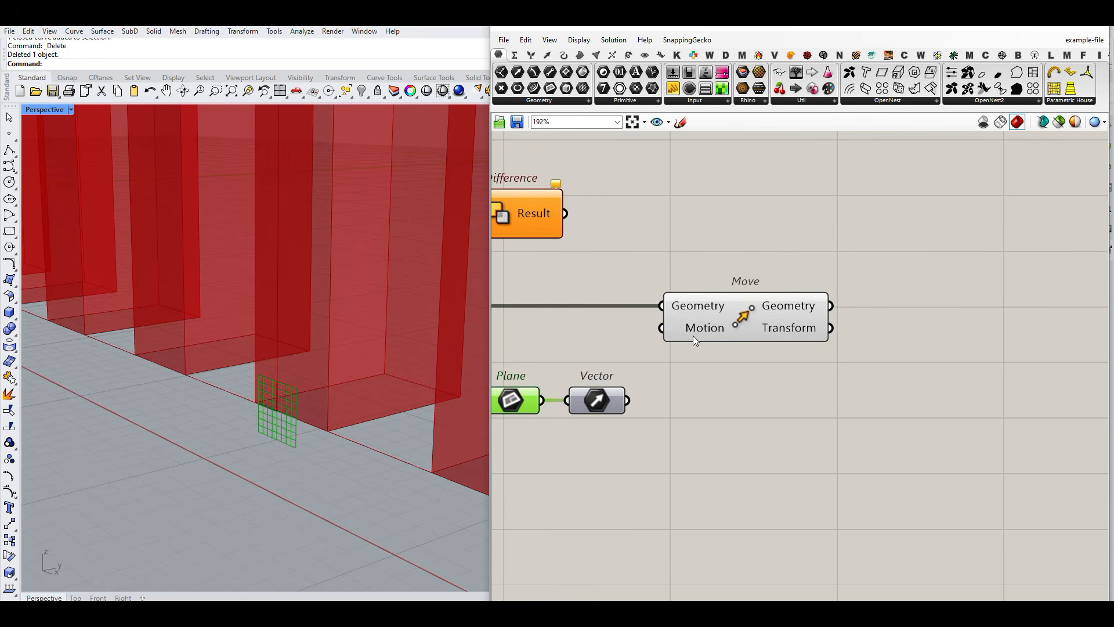
Step: Add a Surface parameter after Move, connect Move's Geometry output to it, and check the arch surface in the viewport
drag(757, 318, 665, 318)
click(554, 101)
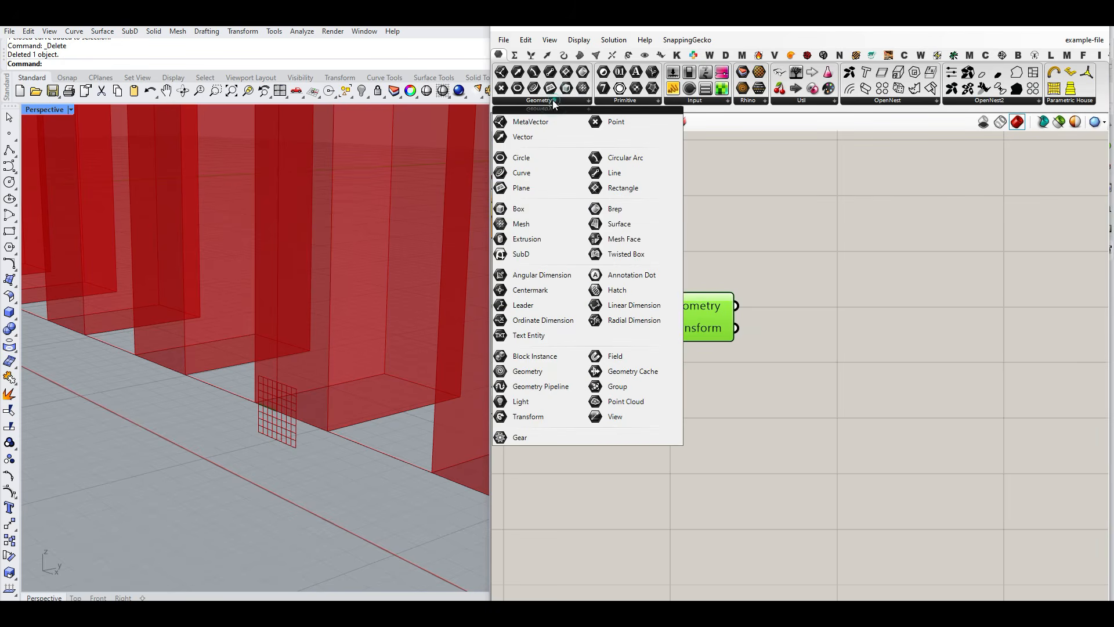
drag(597, 224, 813, 304)
drag(736, 306, 782, 303)
scroll(206, 328, down, 10)
scroll(225, 331, up, 10)
right_drag(168, 305, 304, 338)
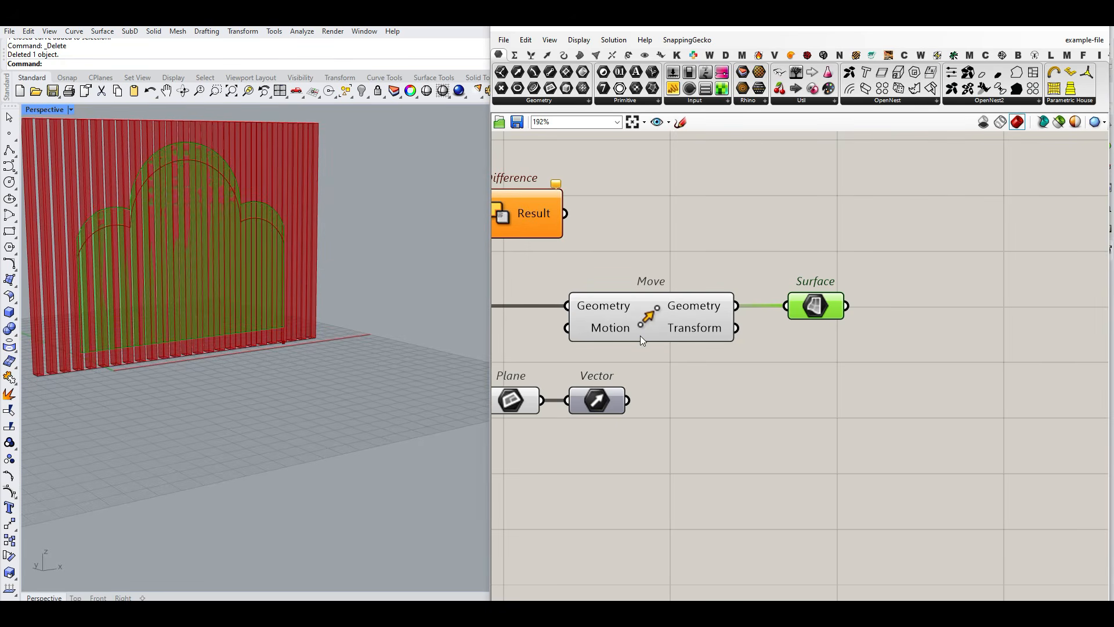
Step: Space out the Move and Surface components and connect the Vector parameter to Move's Motion input
right_drag(639, 335, 704, 337)
scroll(704, 337, down, 2)
drag(867, 338, 732, 303)
drag(731, 330, 832, 330)
click(765, 380)
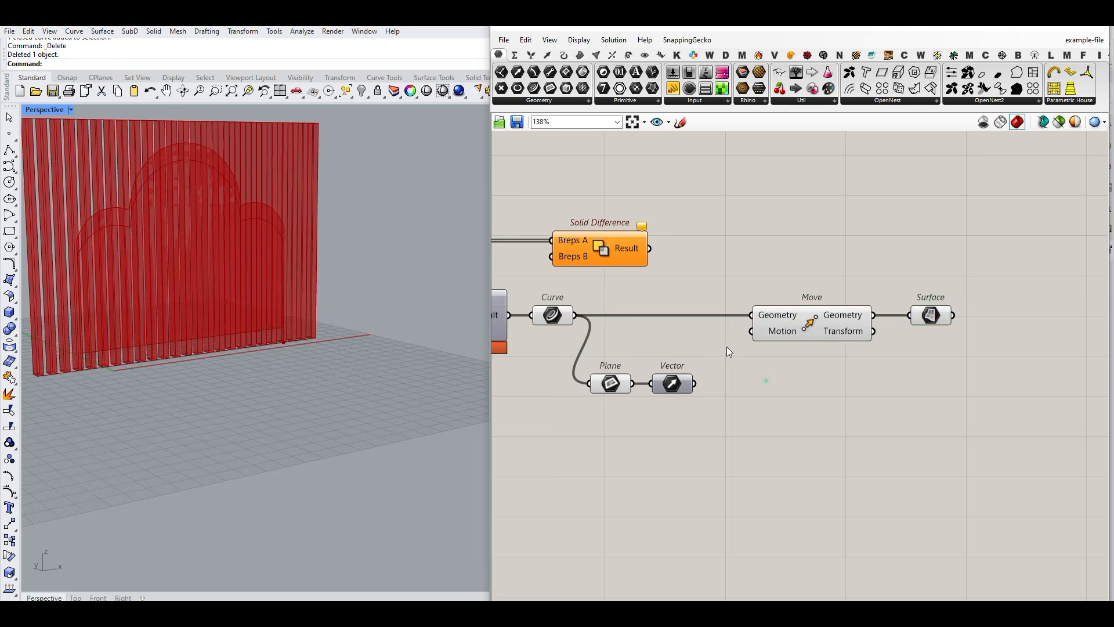
scroll(726, 347, up, 3)
drag(685, 423, 781, 327)
right_drag(1037, 301, 895, 302)
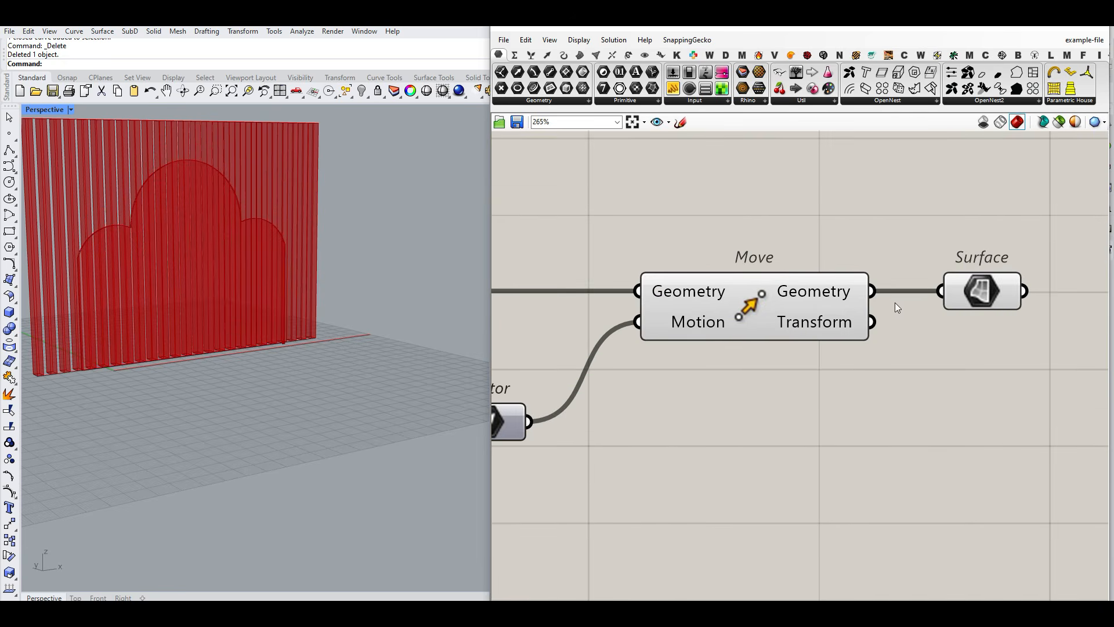
Step: Check the moved surface against the columns and try reversing Move's Motion input with a negating expression
click(955, 294)
right_drag(256, 282, 99, 325)
scroll(257, 282, up, 5)
right_drag(148, 379, 174, 323)
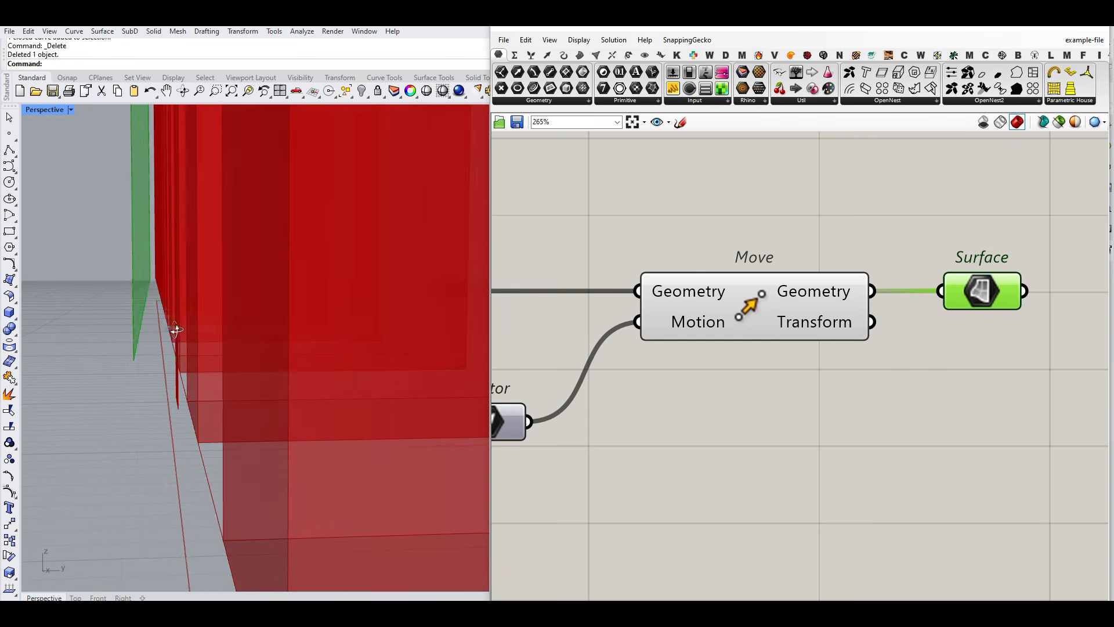
right_click(670, 323)
mouse_move(708, 451)
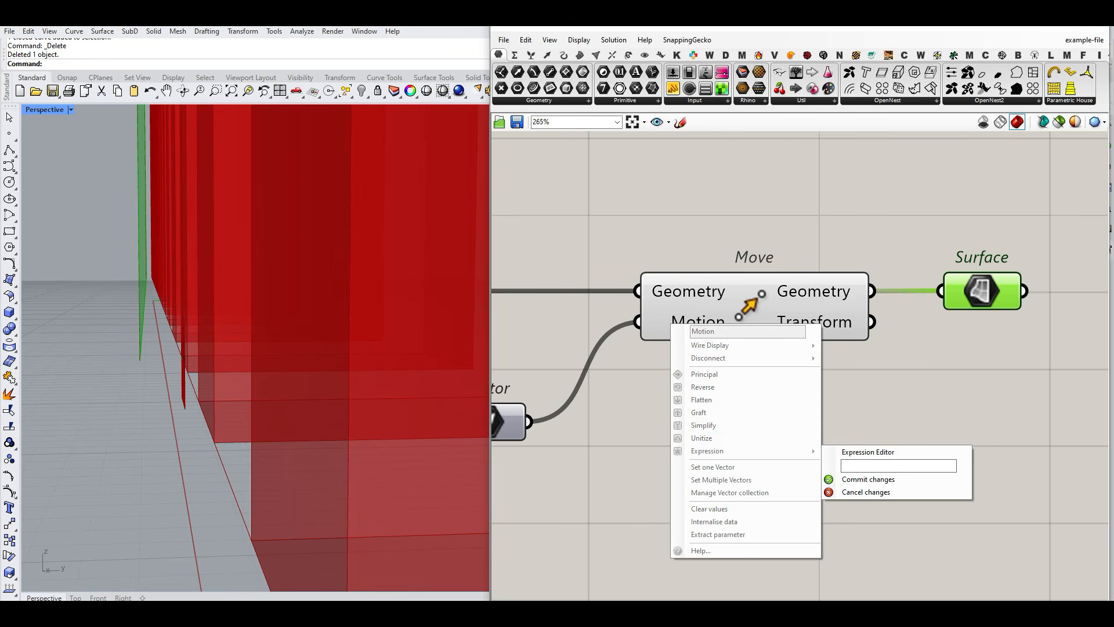
click(866, 479)
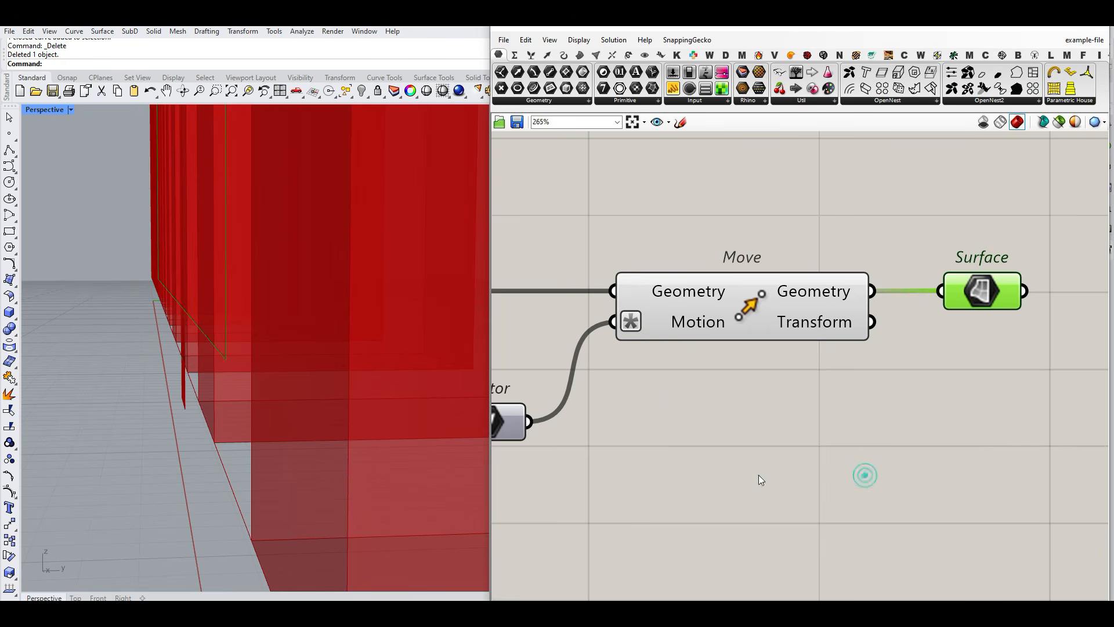
Step: Remove the expression from Move's Motion input and check the surface's position beside the columns
right_click(712, 329)
mouse_move(783, 448)
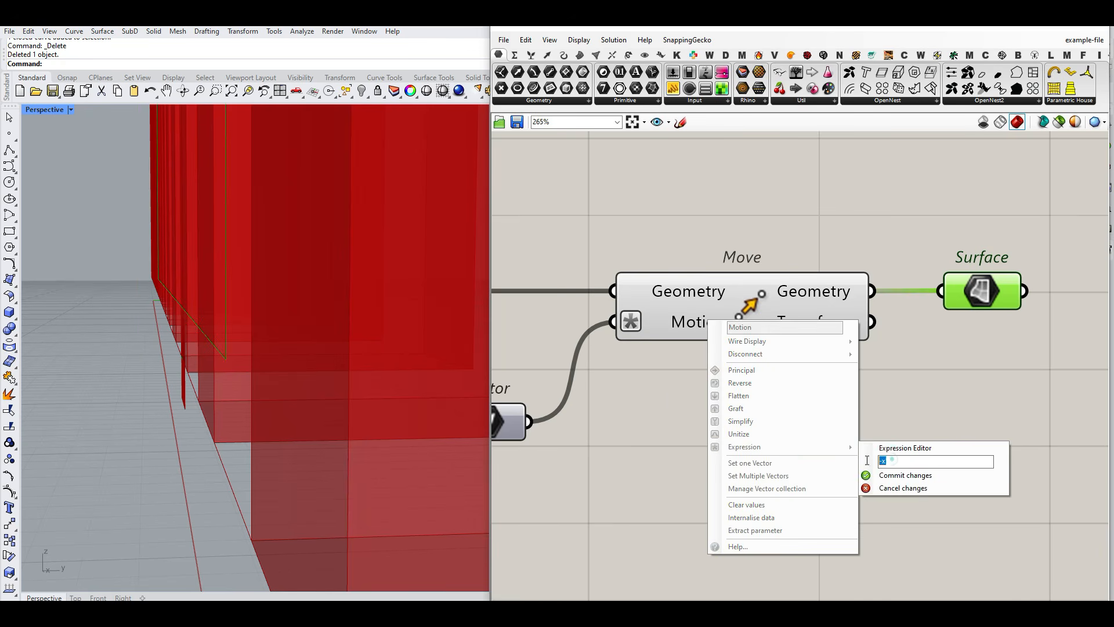
key(BackSpace)
click(895, 474)
right_drag(224, 395, 202, 363)
scroll(784, 348, down, 2)
Step: Add an Extrude component after the Surface parameter and connect the surface to its Base input
right_drag(829, 348, 624, 346)
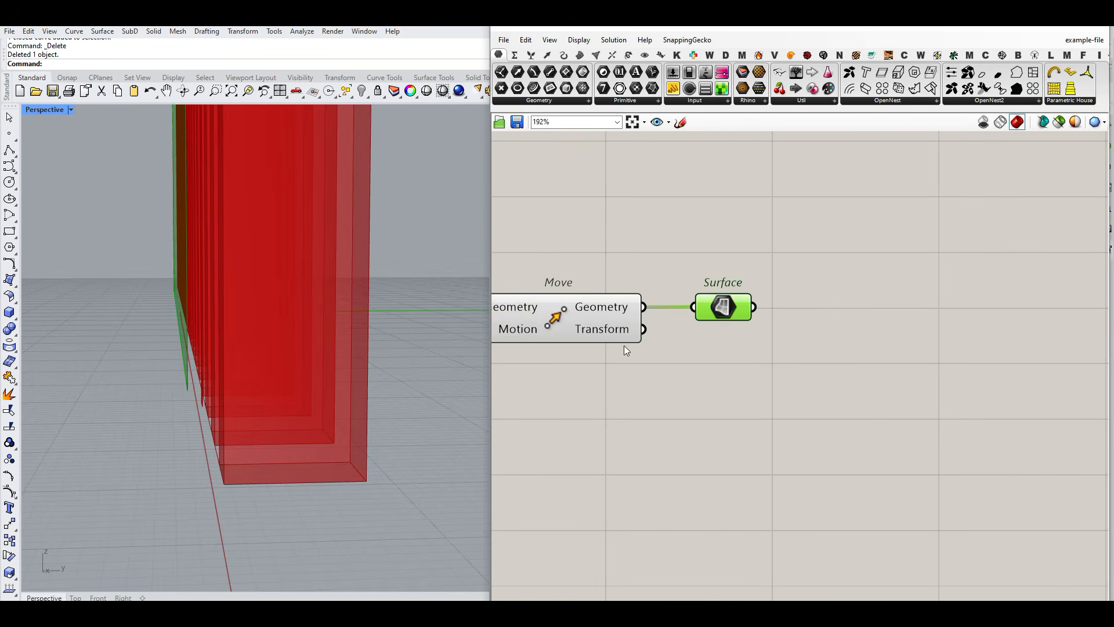
click(580, 55)
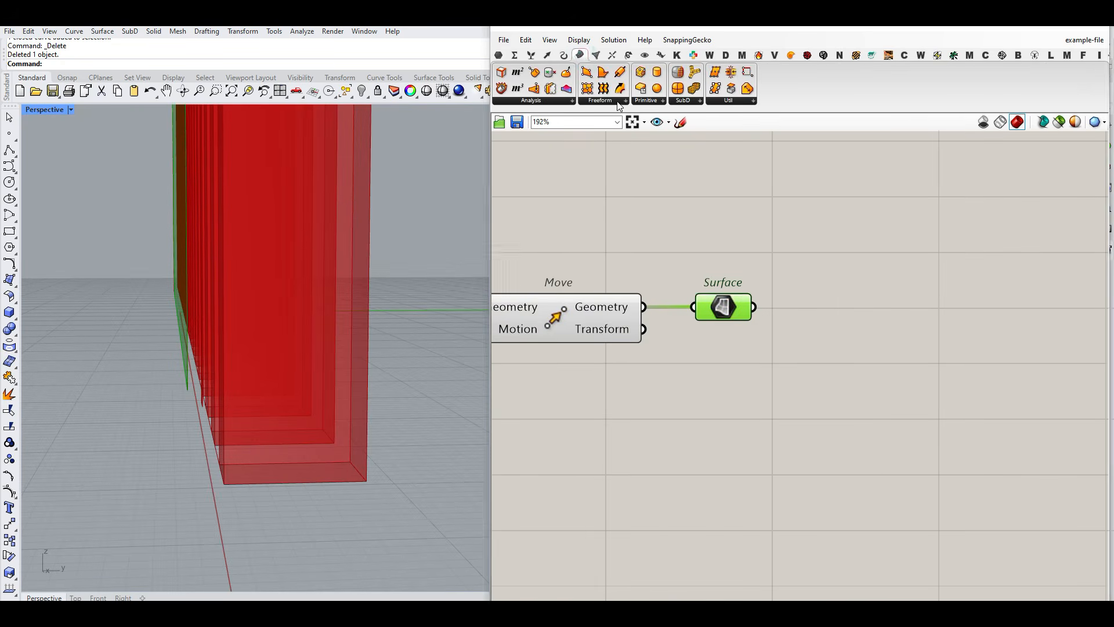
click(621, 101)
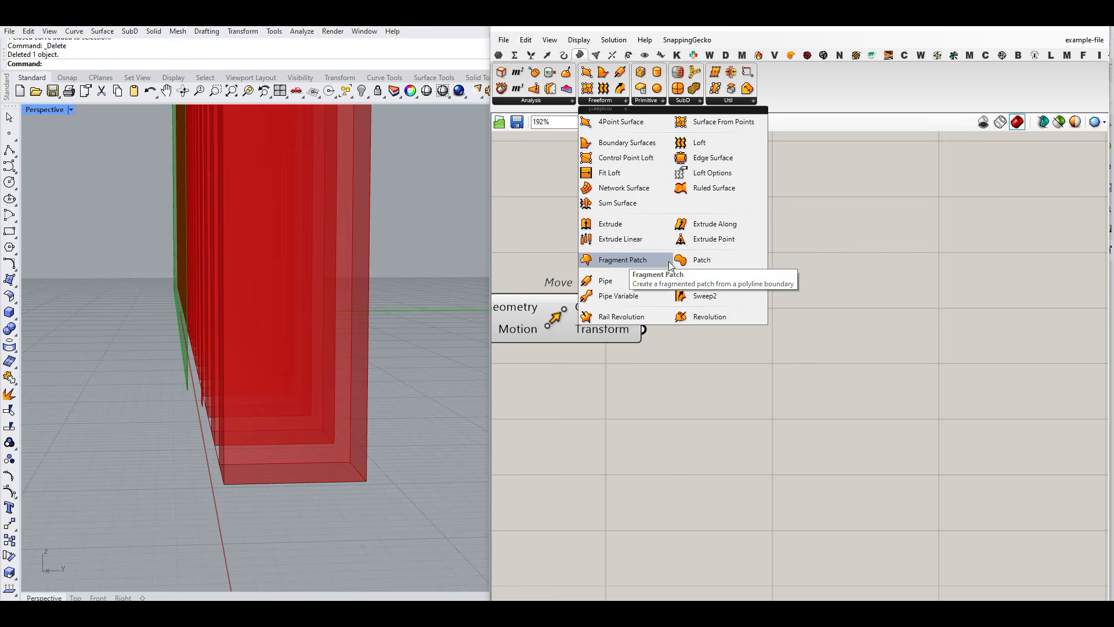
click(612, 224)
click(834, 359)
drag(756, 326, 755, 347)
drag(789, 365, 824, 390)
Step: Add a Multiplication component, connect the Vector parameter to its A input, and connect its Result to Extrude's Direction input
right_drag(705, 383, 955, 372)
click(514, 55)
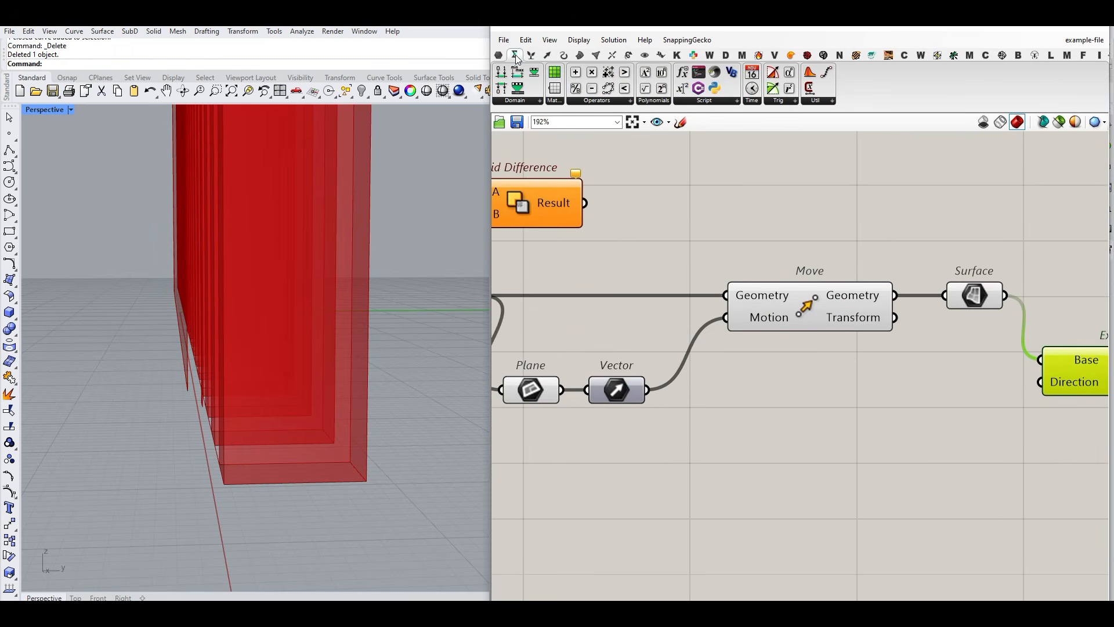
click(731, 434)
drag(647, 390, 681, 423)
drag(712, 433, 784, 407)
right_drag(787, 406, 588, 398)
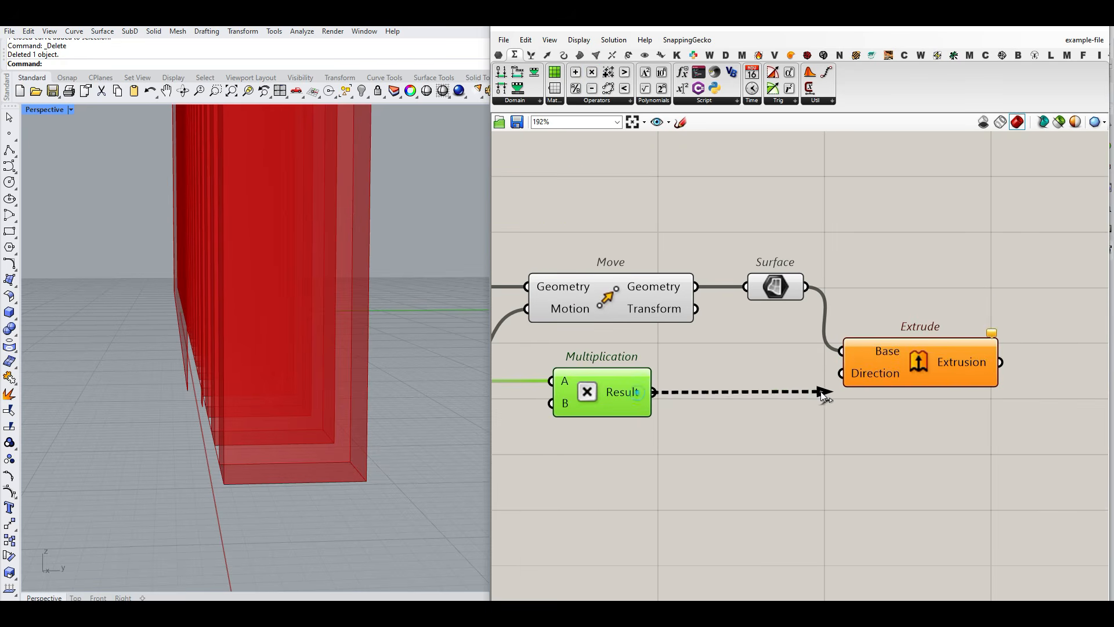
drag(824, 395, 842, 373)
drag(617, 386, 743, 386)
drag(897, 358, 931, 374)
Step: Add a panel with the value 100, connect it to Multiplication's B input, and name it Cutter
double_click(583, 438)
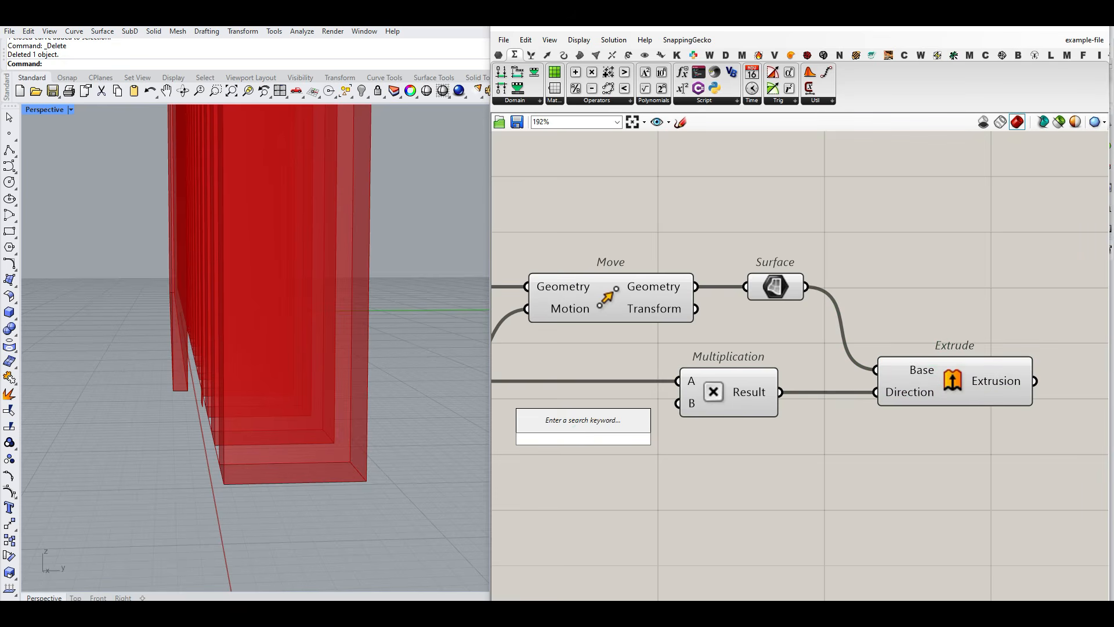
text(//100)
key(Return)
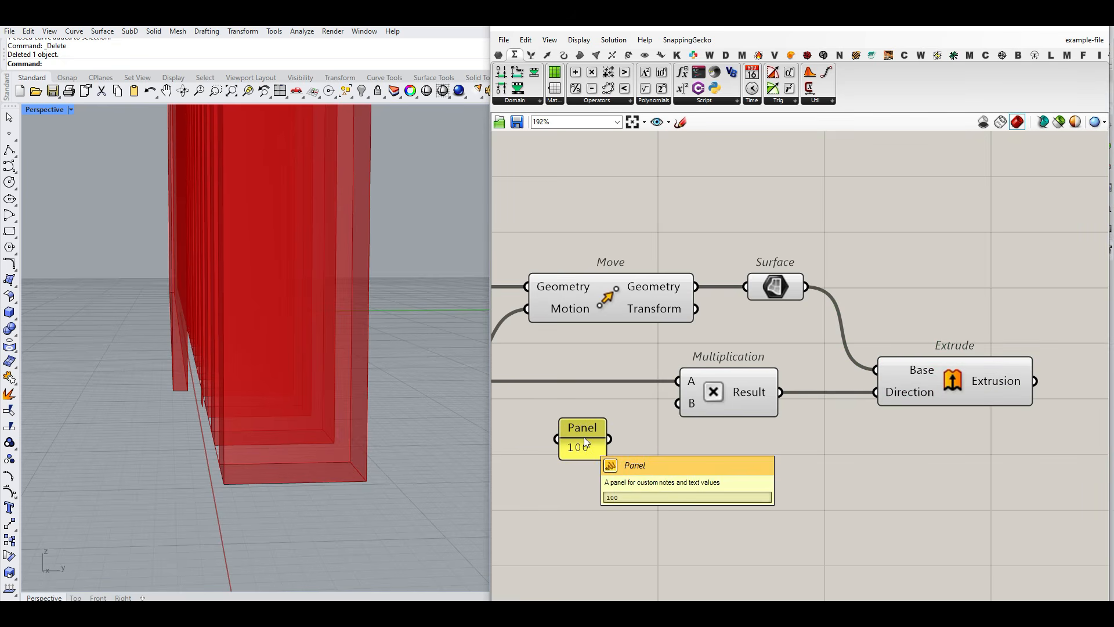
drag(608, 438, 683, 403)
right_click(577, 434)
double_click(617, 328)
text(Cut)
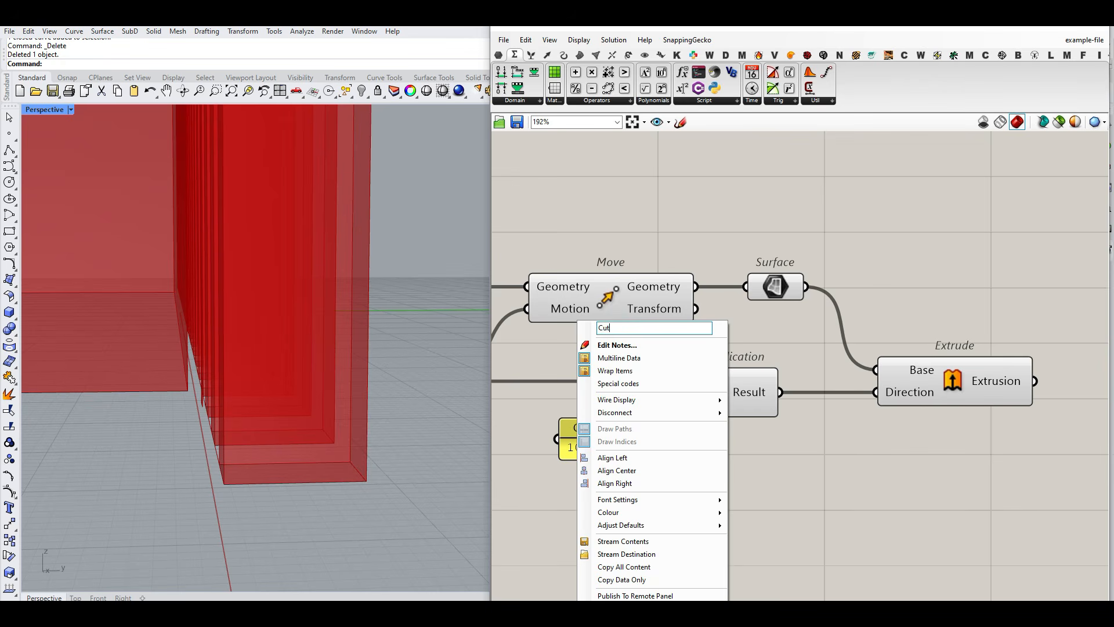
click(513, 408)
mouse_move(602, 455)
mouse_down()
mouse_move(637, 452)
mouse_move(601, 415)
mouse_move(599, 438)
mouse_up()
Step: Check the extrusion against the columns and set the expression -x on Extrude's Direction input
scroll(304, 383, down, 10)
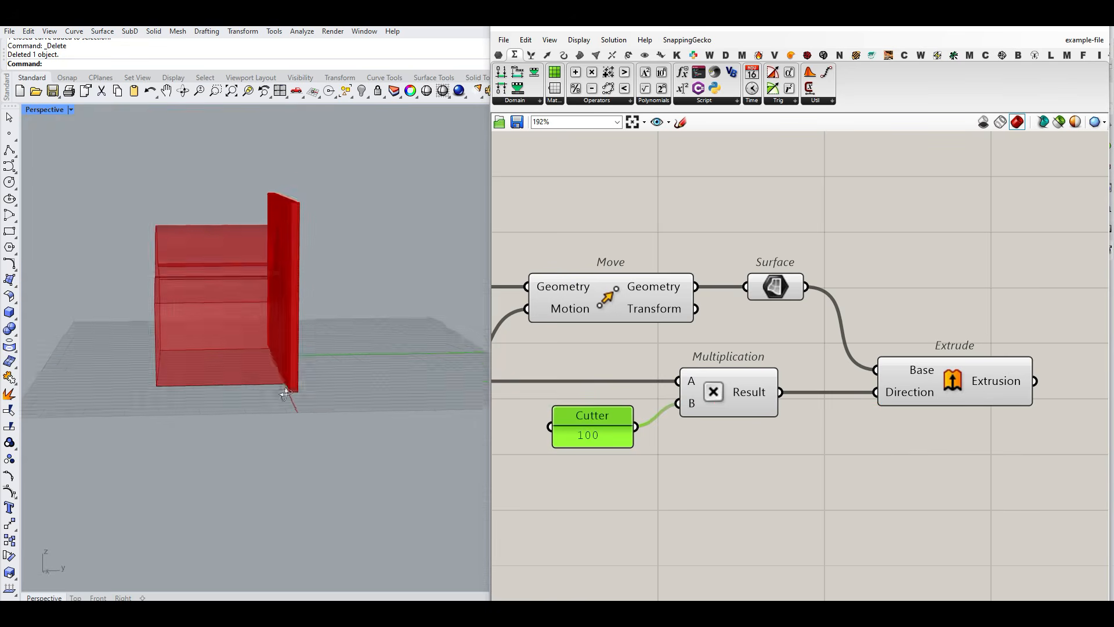
scroll(286, 393, up, 10)
scroll(916, 398, up, 3)
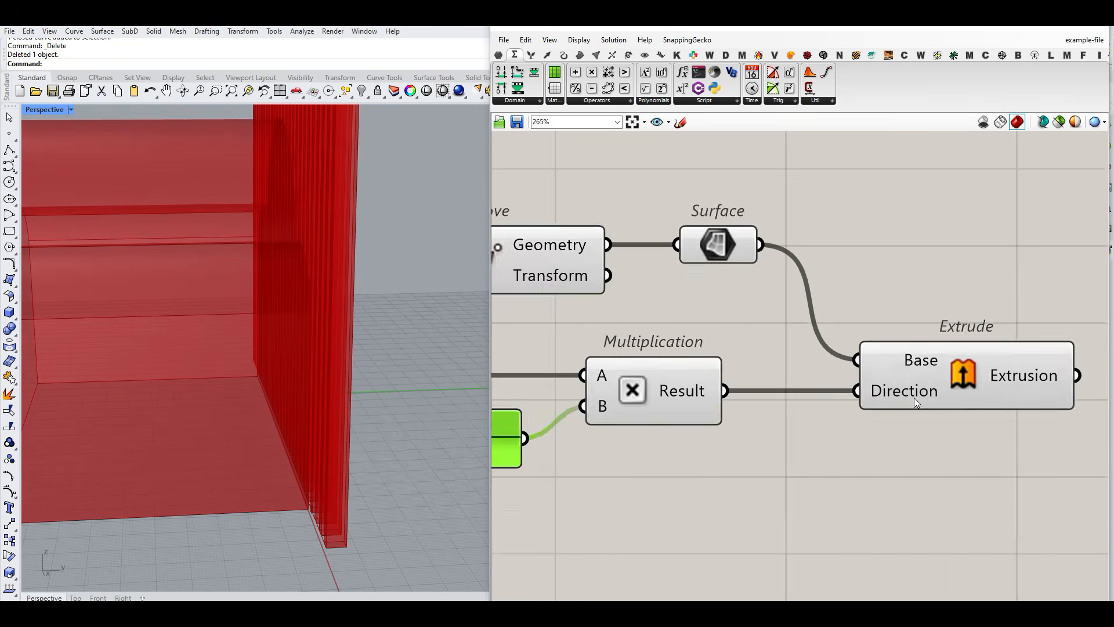
right_click(902, 384)
mouse_move(920, 511)
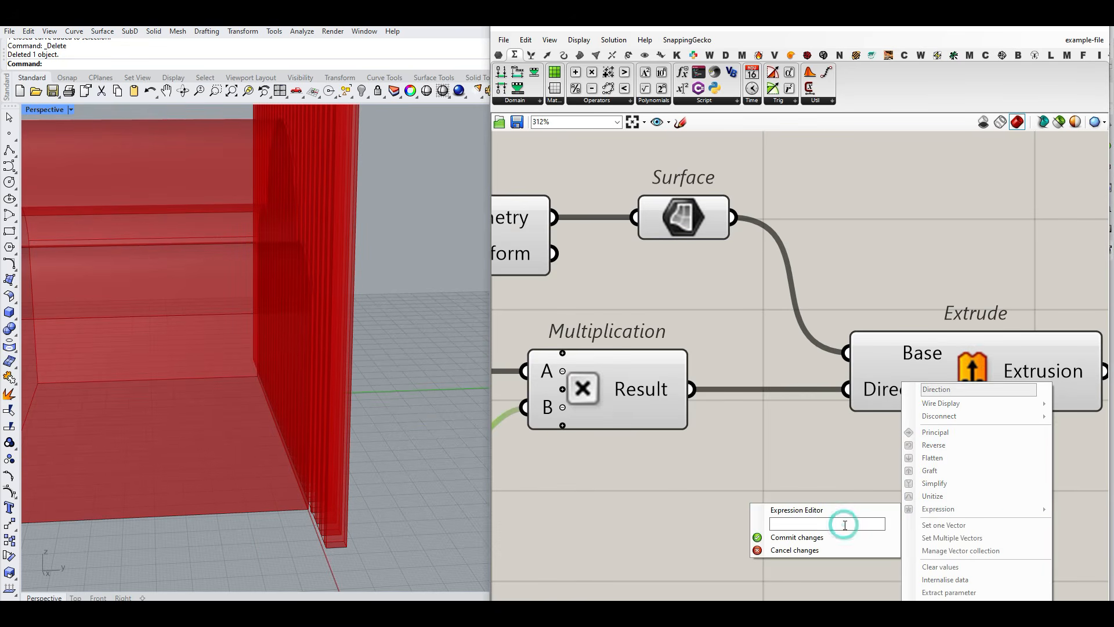
text(-x)
key(Return)
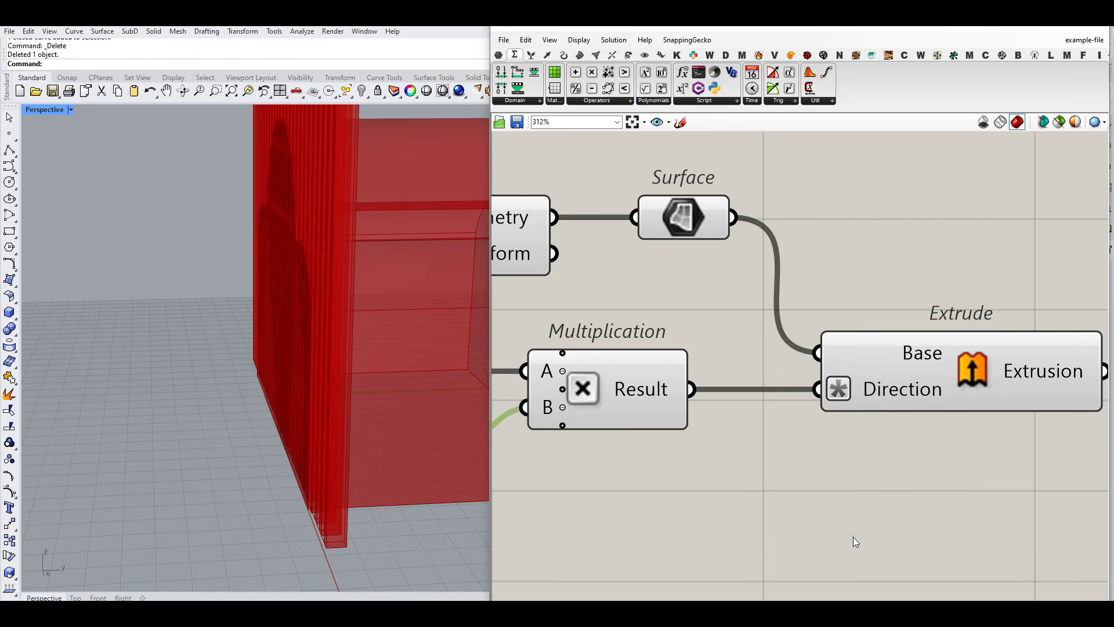
Step: Sketch a freehand arrow on the canvas pointing at Extrude's Direction input
right_drag(858, 427, 789, 429)
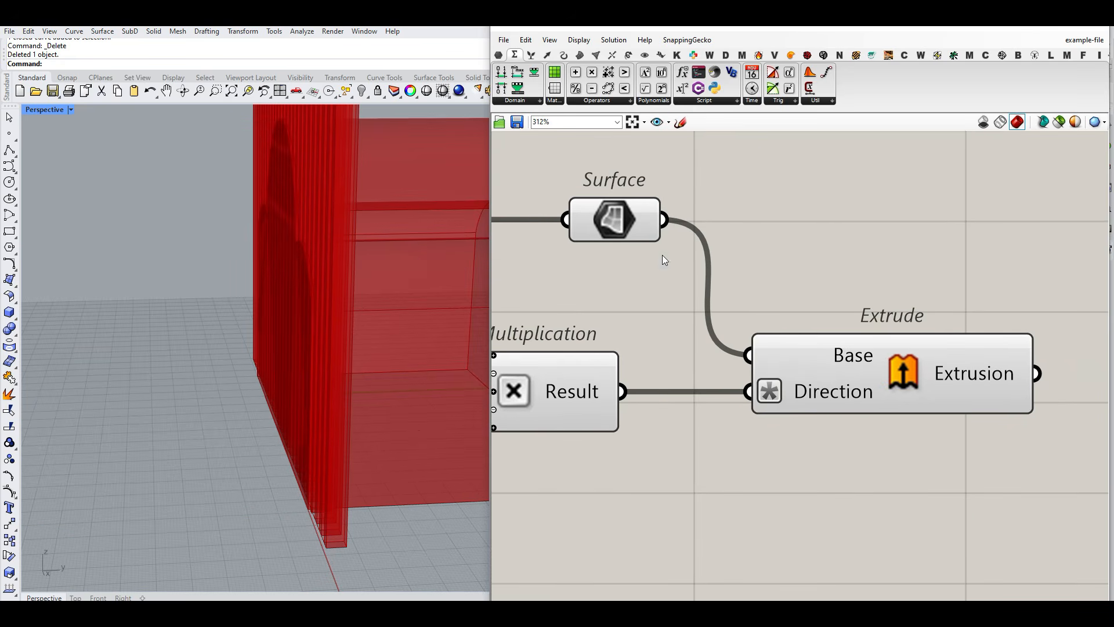
click(680, 120)
mouse_move(765, 427)
mouse_down()
mouse_move(748, 468)
mouse_move(776, 447)
mouse_up()
scroll(887, 439, down, 8)
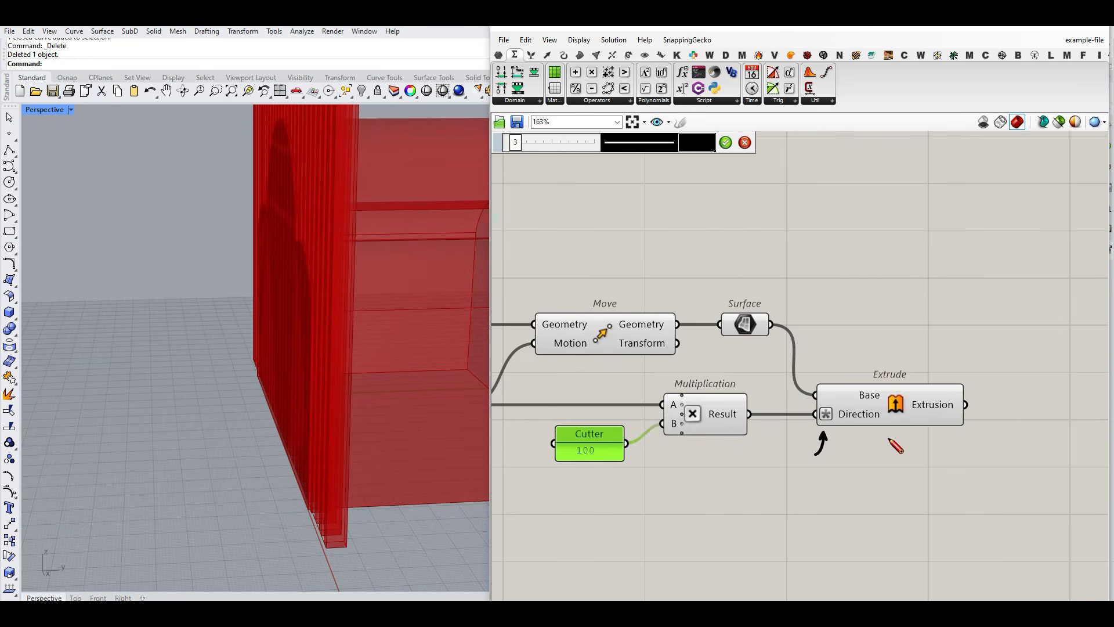
Step: Sketch an arrow with the note "-x?" below Move's Motion input
scroll(725, 406, up, 4)
scroll(683, 405, up, 3)
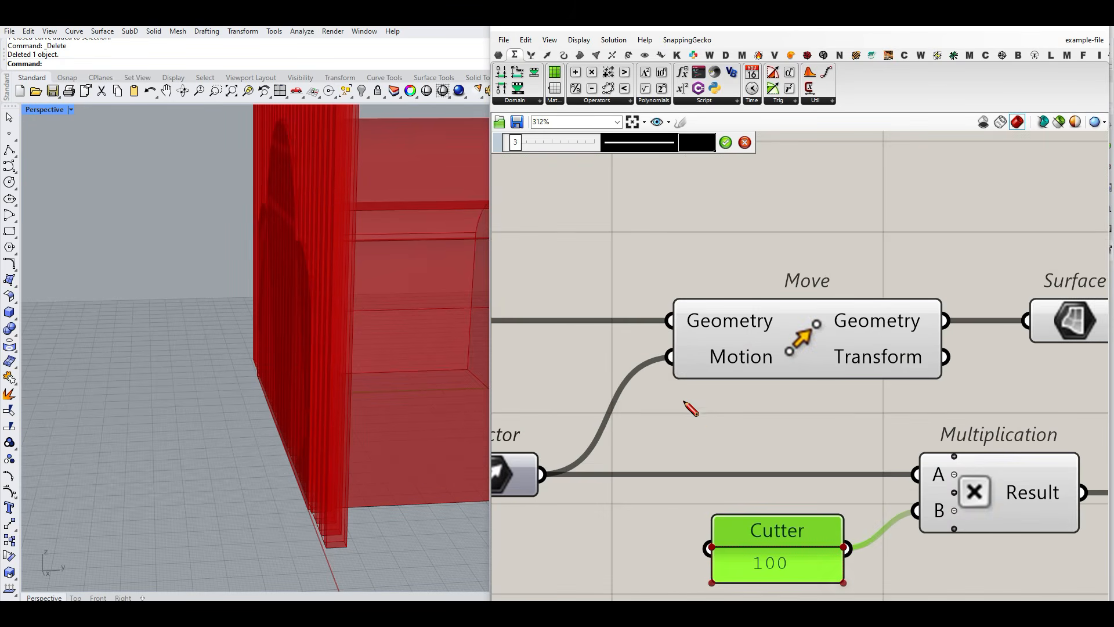
mouse_move(694, 387)
mouse_down()
mouse_move(658, 423)
mouse_move(689, 428)
mouse_up()
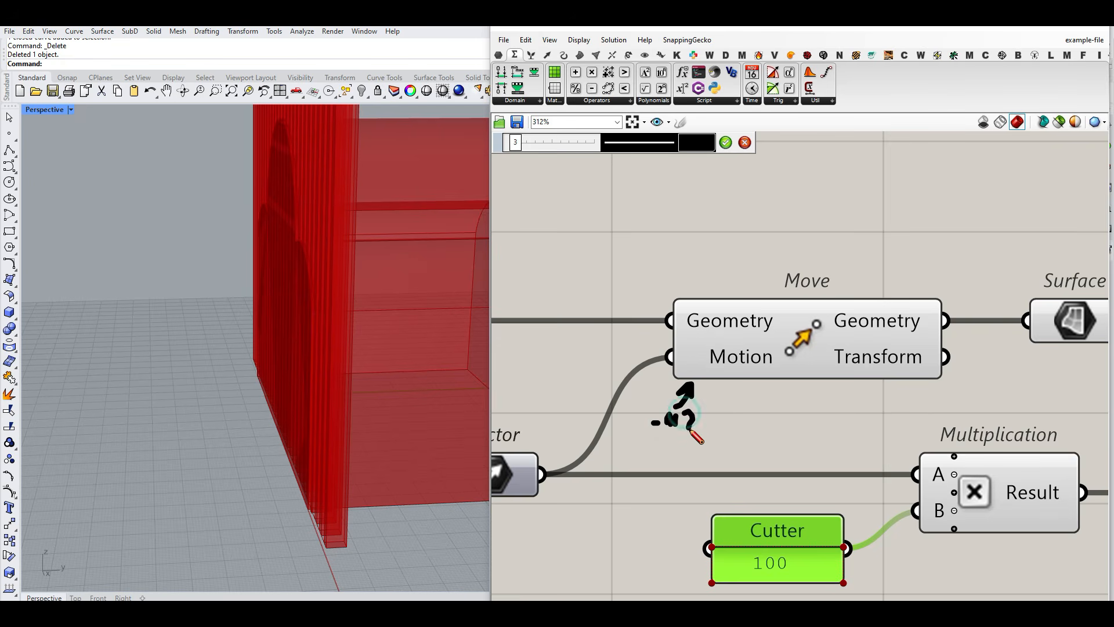
click(689, 438)
click(688, 436)
Step: Write the note "-x, x?" beneath the arrow at Extrude's Direction input and accept the sketches
scroll(659, 425, down, 5)
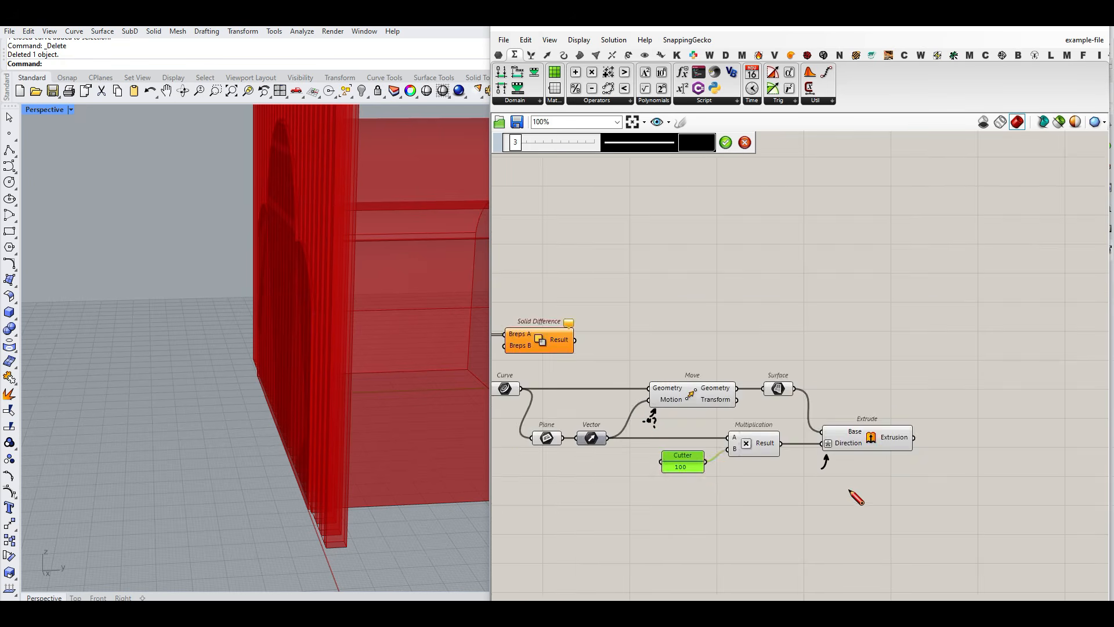
scroll(853, 497, up, 6)
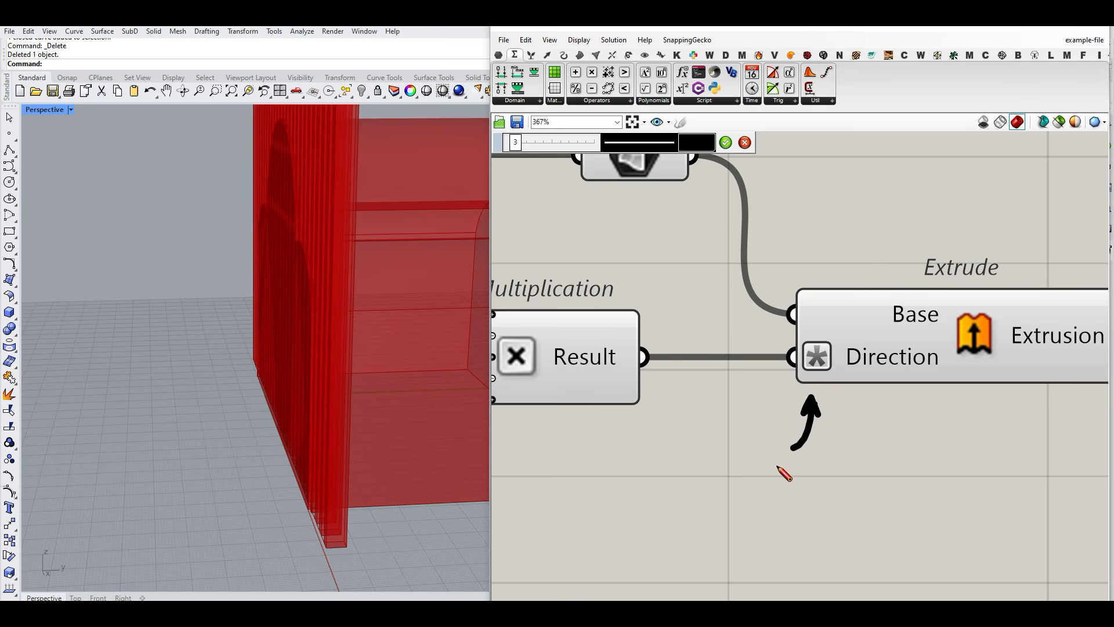
mouse_move(773, 465)
mouse_down()
mouse_move(840, 455)
mouse_move(815, 490)
mouse_up()
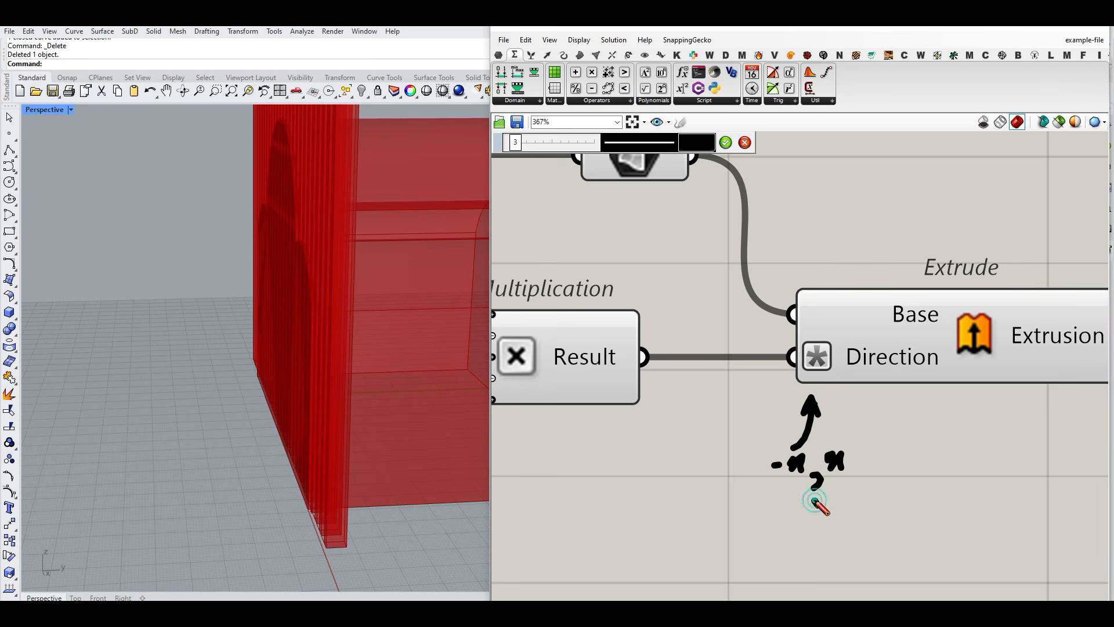
click(726, 142)
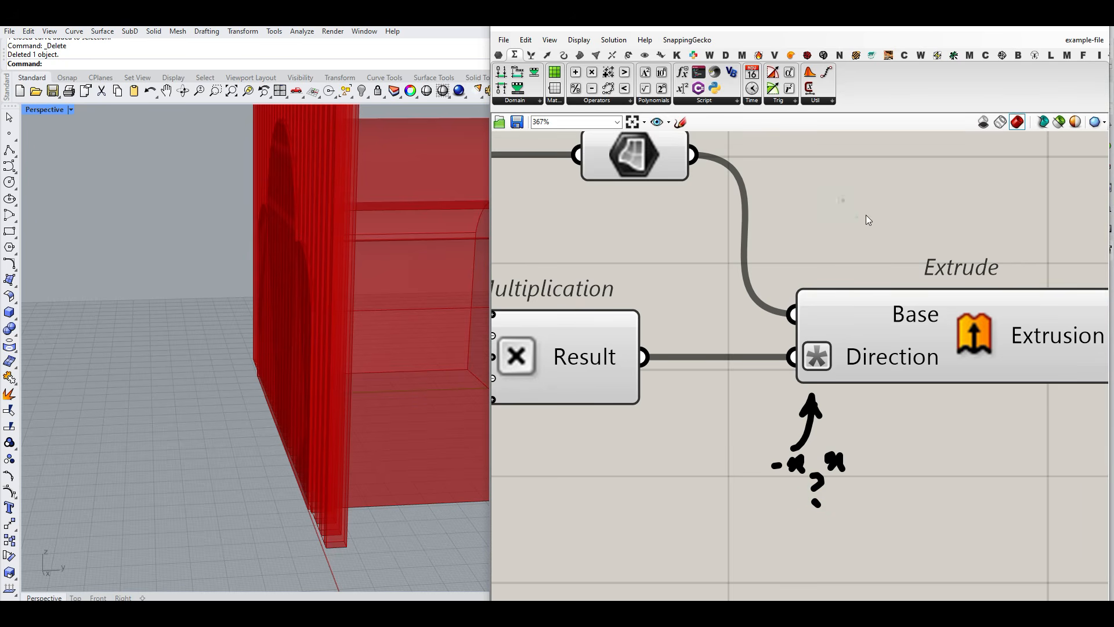
scroll(841, 199, down, 7)
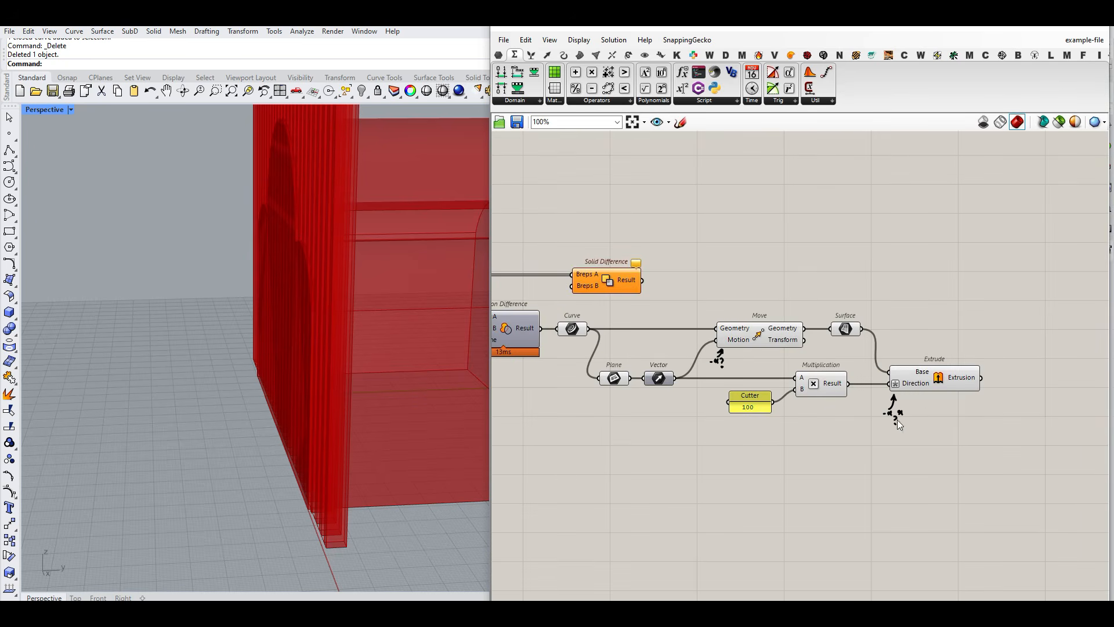
Step: Examine the highlighted Extrude cutter against the columns from the side and look over the definition
scroll(283, 408, down, 5)
mouse_move(284, 408)
right_down()
mouse_move(304, 405)
mouse_move(273, 403)
right_up()
mouse_move(406, 391)
right_down()
mouse_move(383, 393)
mouse_move(403, 395)
right_up()
click(941, 378)
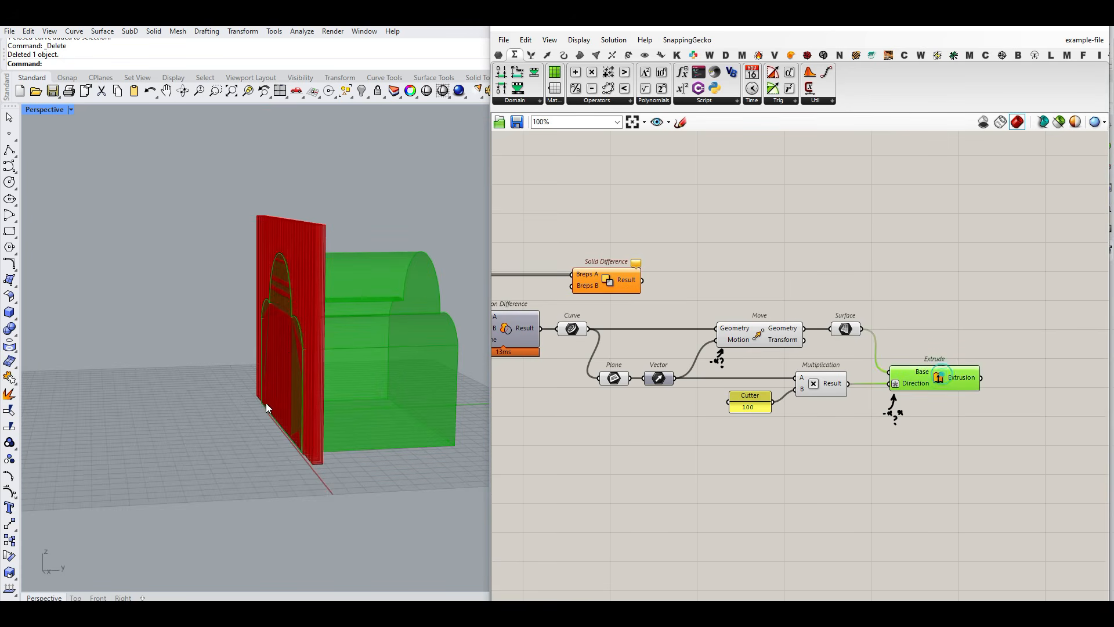
right_drag(283, 346, 268, 343)
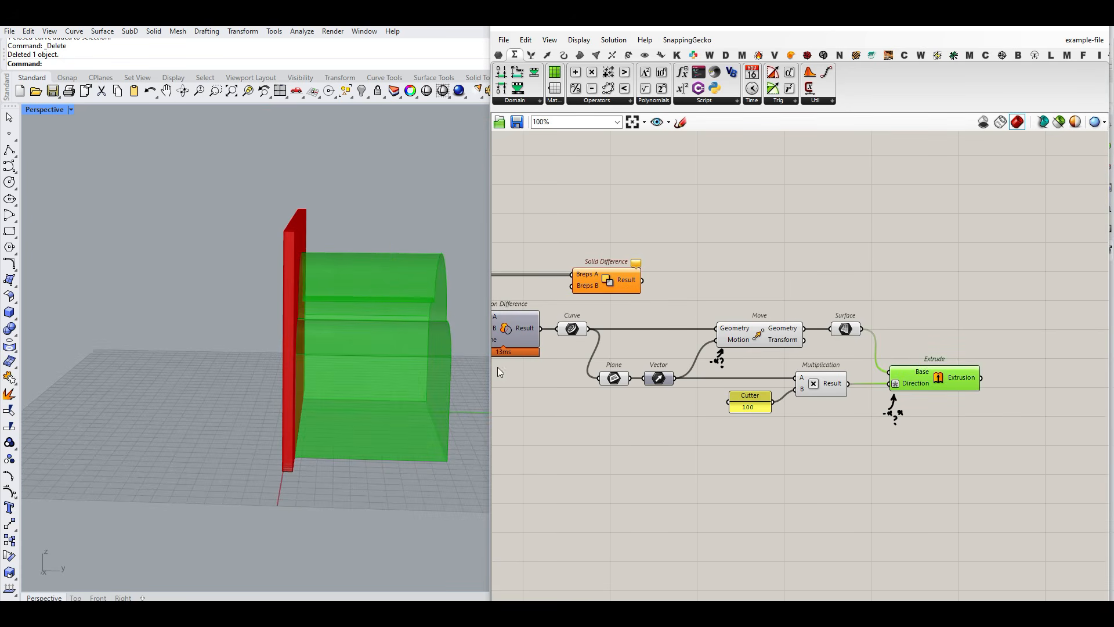
scroll(534, 380, down, 5)
right_drag(511, 395, 715, 381)
right_drag(575, 380, 783, 363)
scroll(668, 360, up, 7)
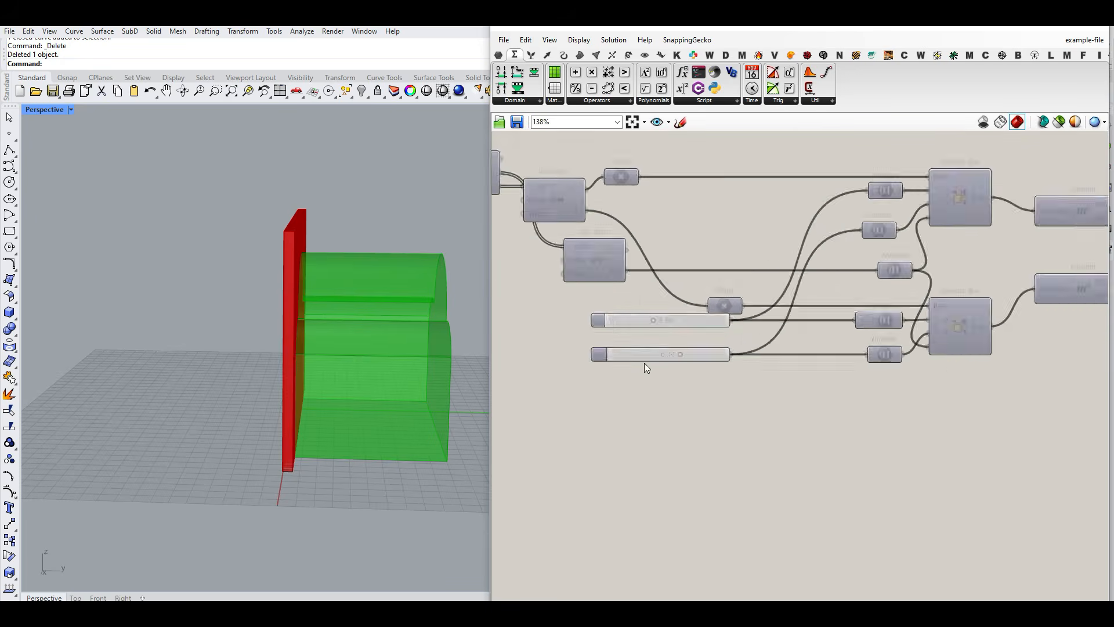
scroll(702, 355, down, 8)
scroll(796, 360, up, 7)
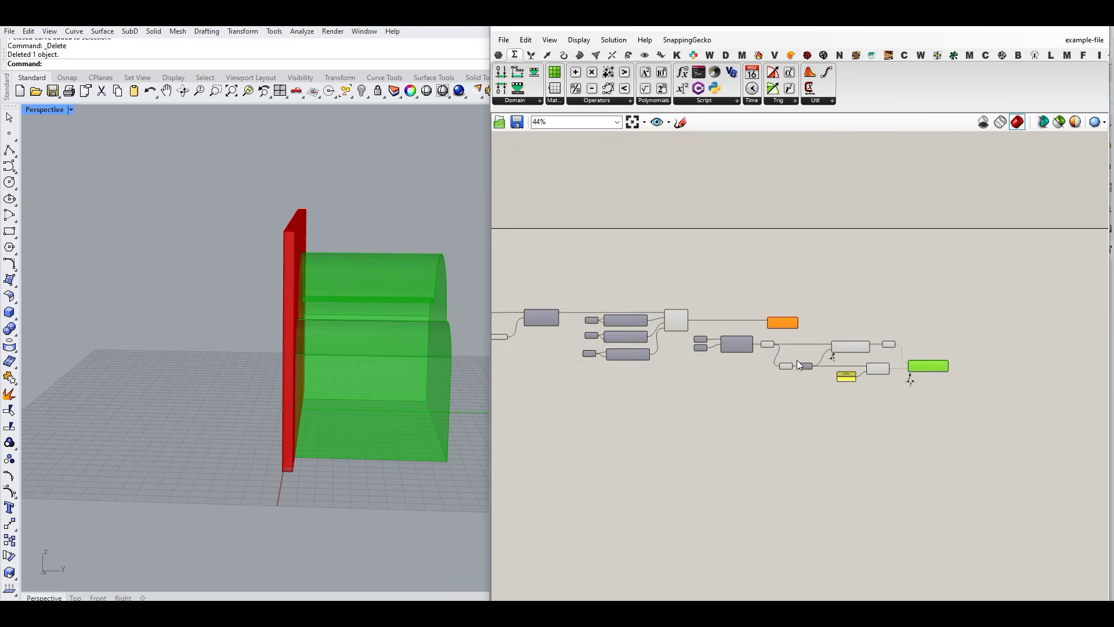
Step: Move Solid Difference past the Extrude component and connect Extrude's Extrusion output to its Breps B input
right_drag(652, 280, 837, 285)
scroll(836, 286, down, 3)
drag(576, 228, 1053, 230)
drag(947, 328, 1021, 224)
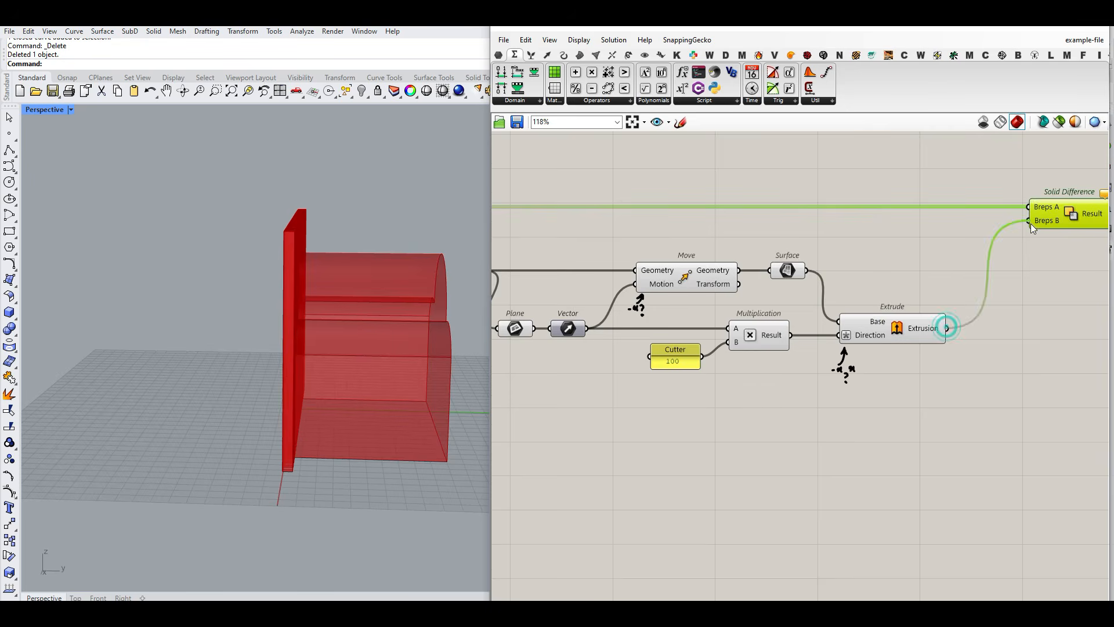
Step: Turn off the preview of Solid Difference and the cutter components together
scroll(903, 287, down, 5)
drag(965, 347, 648, 220)
middle_click(734, 179)
click(765, 199)
Step: Add a Brep parameter beside Solid Difference and connect the Result output to it
click(497, 55)
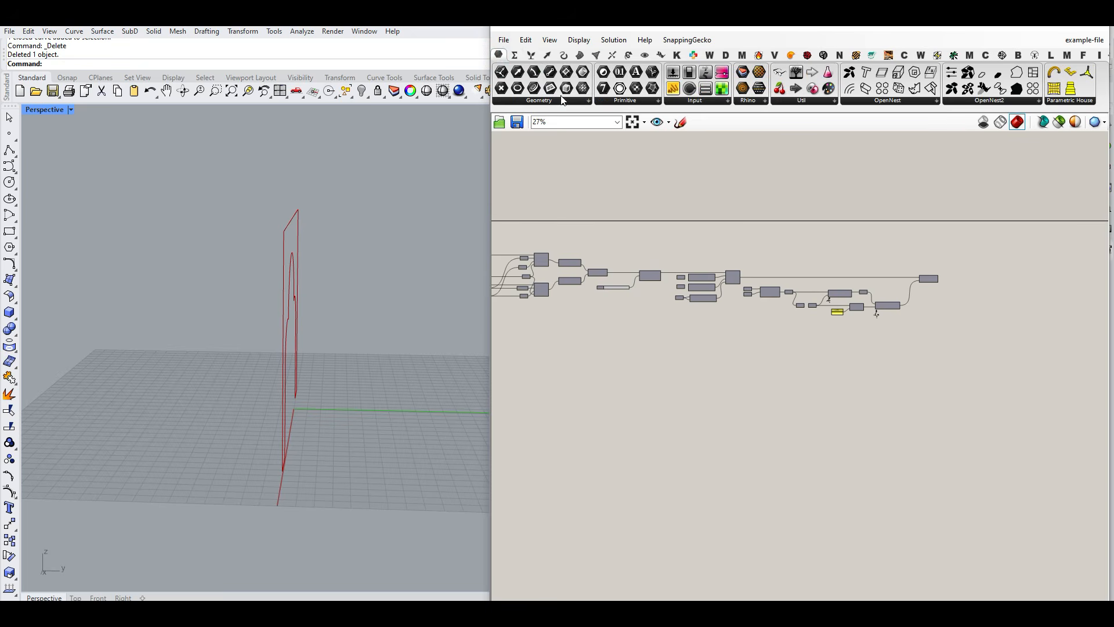
click(561, 100)
click(597, 209)
scroll(945, 279, up, 6)
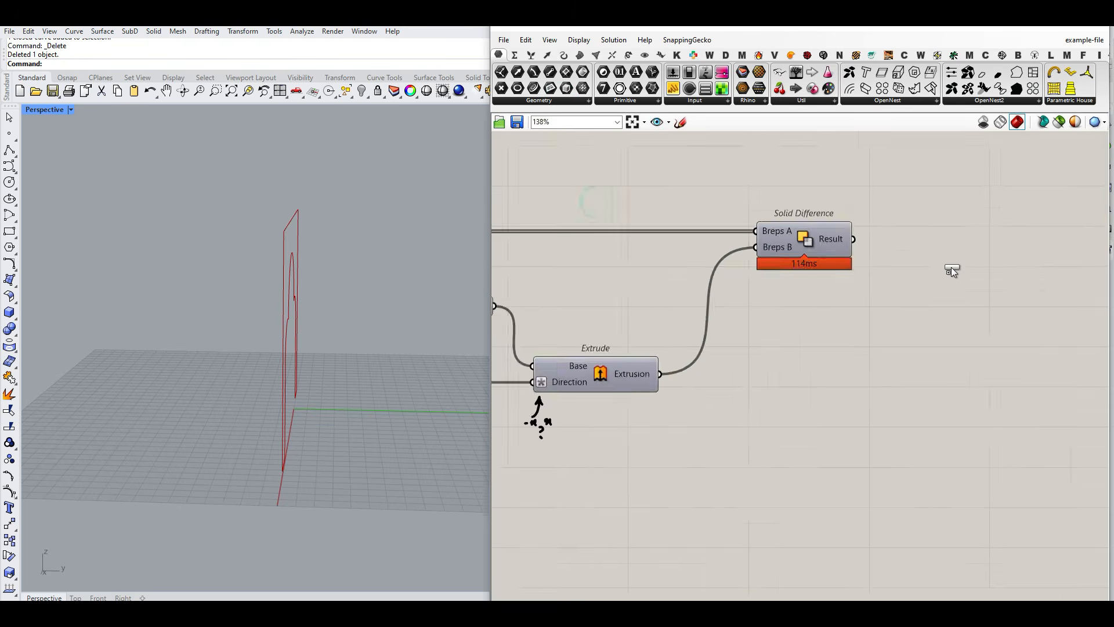
click(888, 232)
drag(839, 232, 853, 233)
drag(885, 231, 900, 224)
right_drag(817, 314, 855, 315)
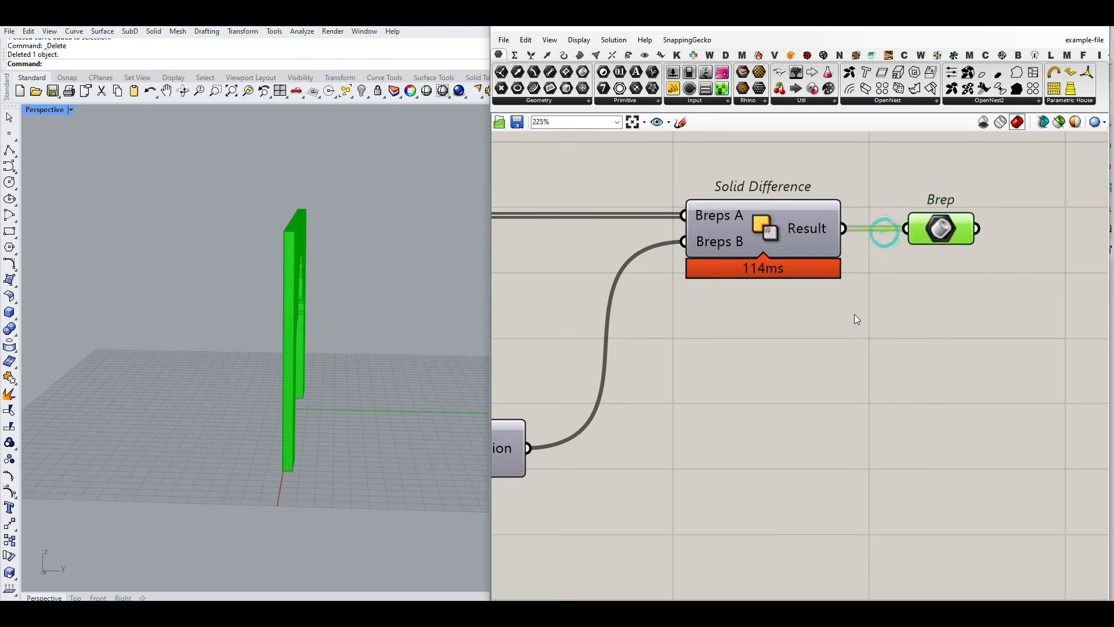
click(854, 314)
Step: Turn off the preview of the upstream components and inspect the cut columns from the front
scroll(835, 326, down, 7)
right_drag(780, 351, 964, 381)
scroll(964, 382, down, 1)
drag(952, 416, 593, 317)
right_click(636, 273)
click(679, 290)
right_drag(297, 371, 371, 358)
scroll(303, 346, up, 4)
scroll(303, 346, down, 7)
right_drag(303, 346, 257, 322)
Step: Place a Scribble beneath the starting Curve parameter and set its text to "Closed XY"
scroll(255, 320, up, 6)
scroll(607, 350, up, 6)
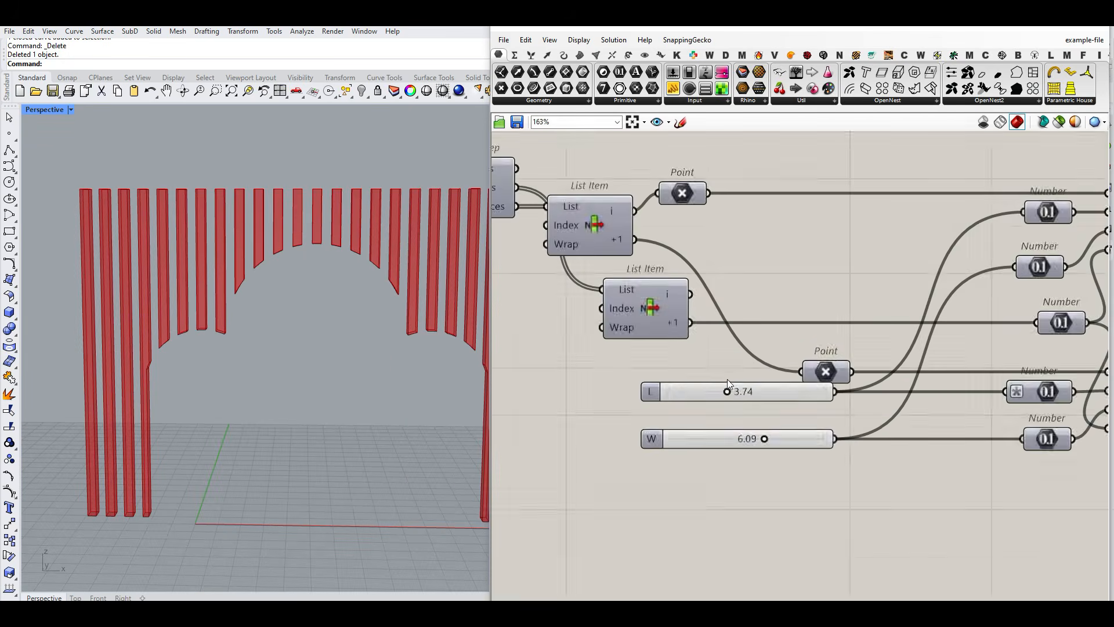
scroll(747, 303, up, 2)
click(814, 103)
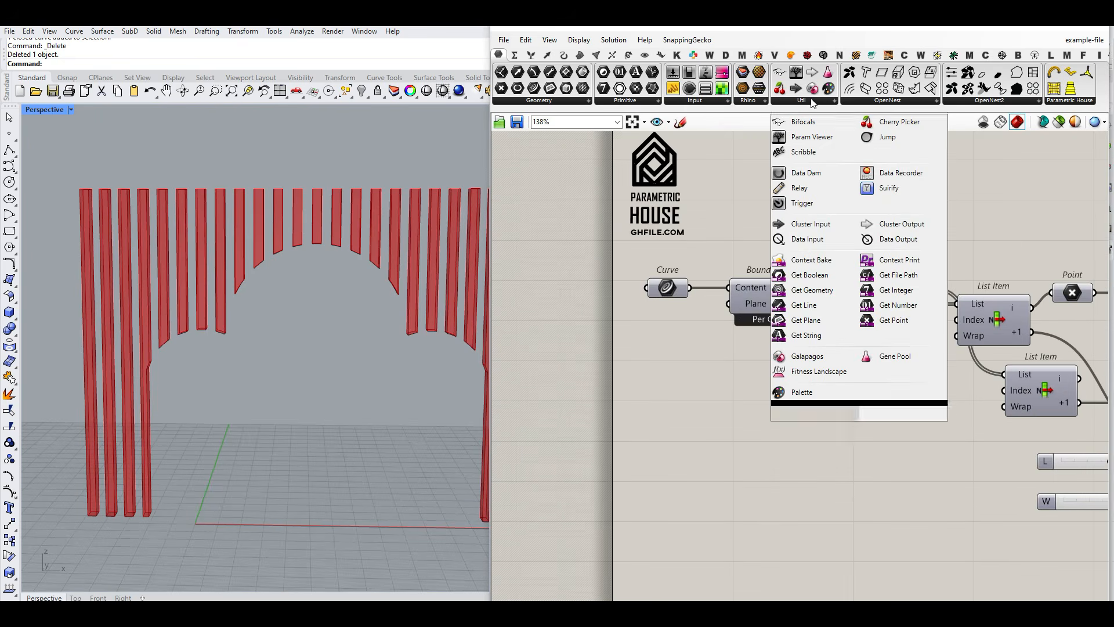
click(812, 152)
scroll(658, 325, up, 3)
click(658, 325)
double_click(658, 325)
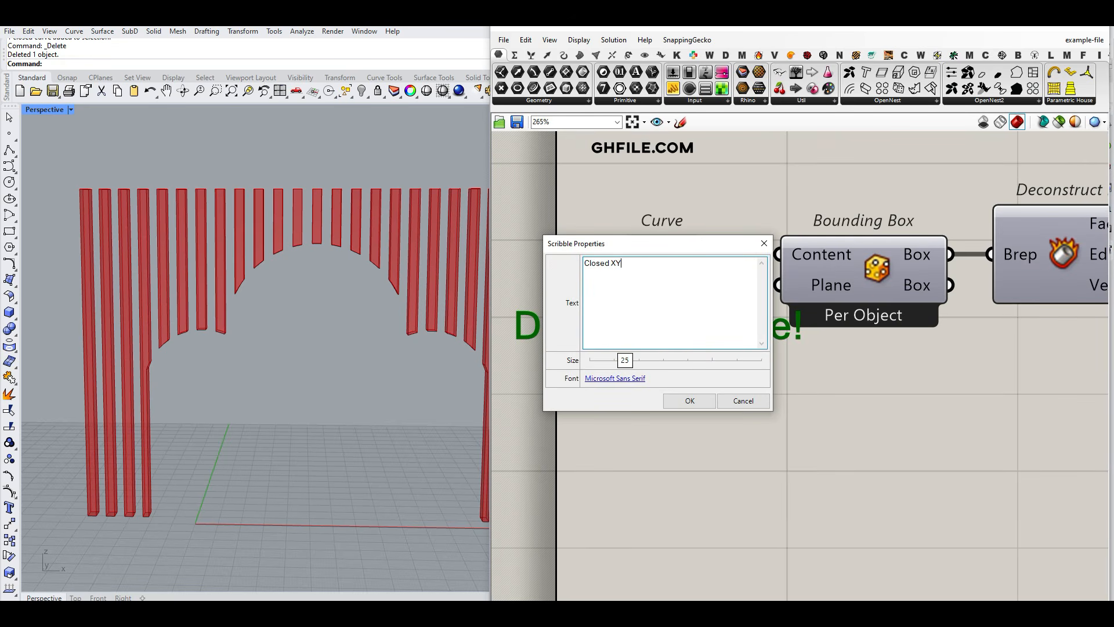
key(Return)
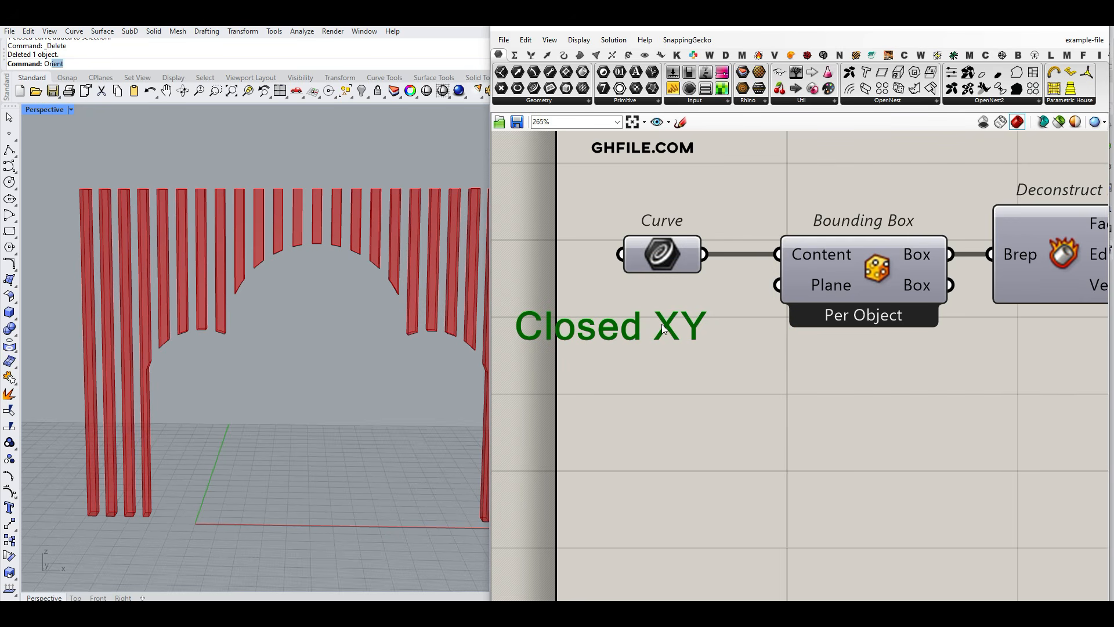
text(Boundary)
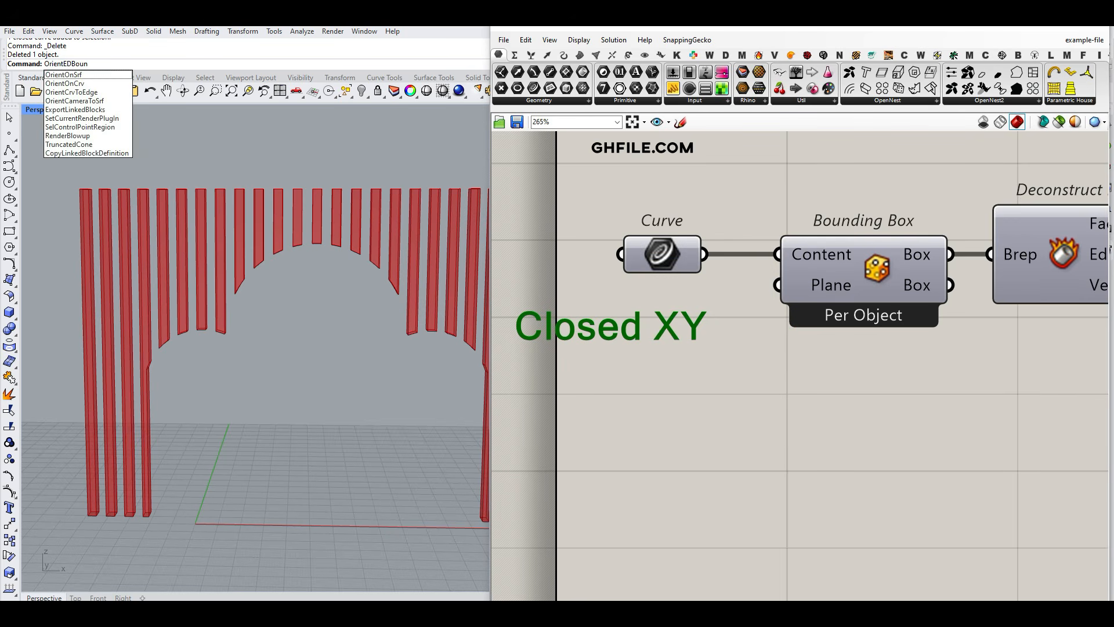
click(656, 377)
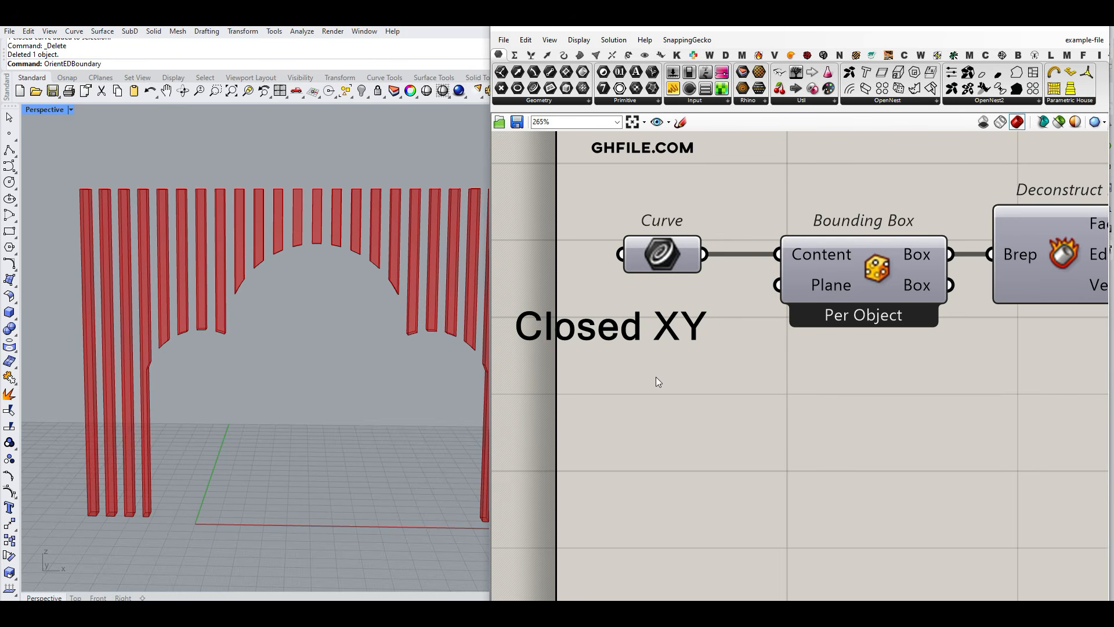
click(47, 65)
double_click(46, 64)
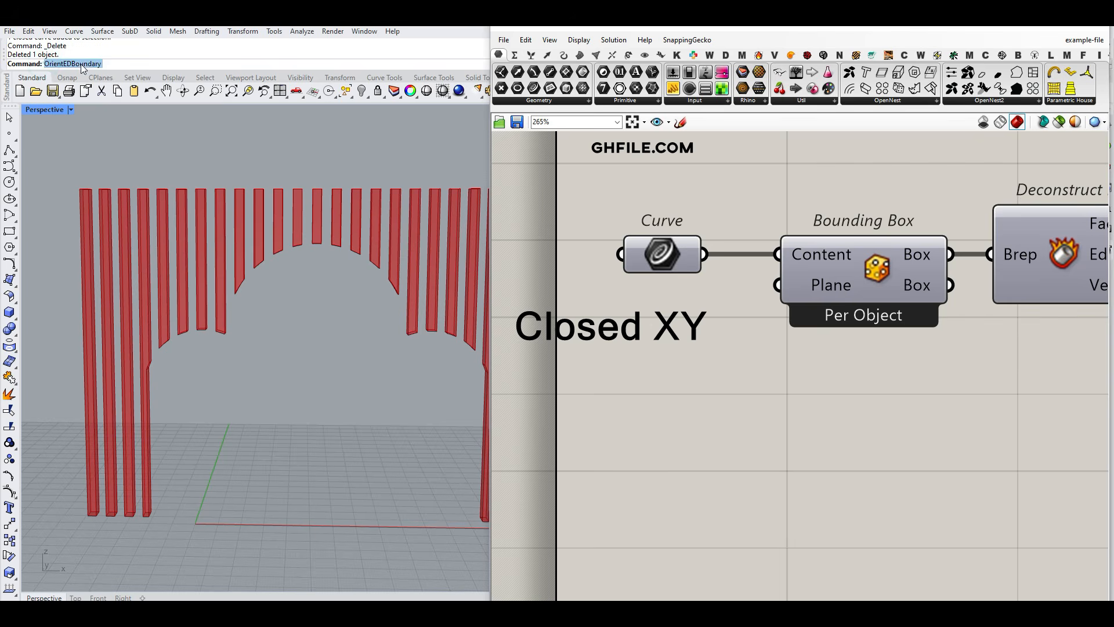
key(ctrl+c)
Step: Add a second line "Oriented Boundary" to the "Closed XY" scribble and reduce its text size
double_click(631, 326)
click(628, 276)
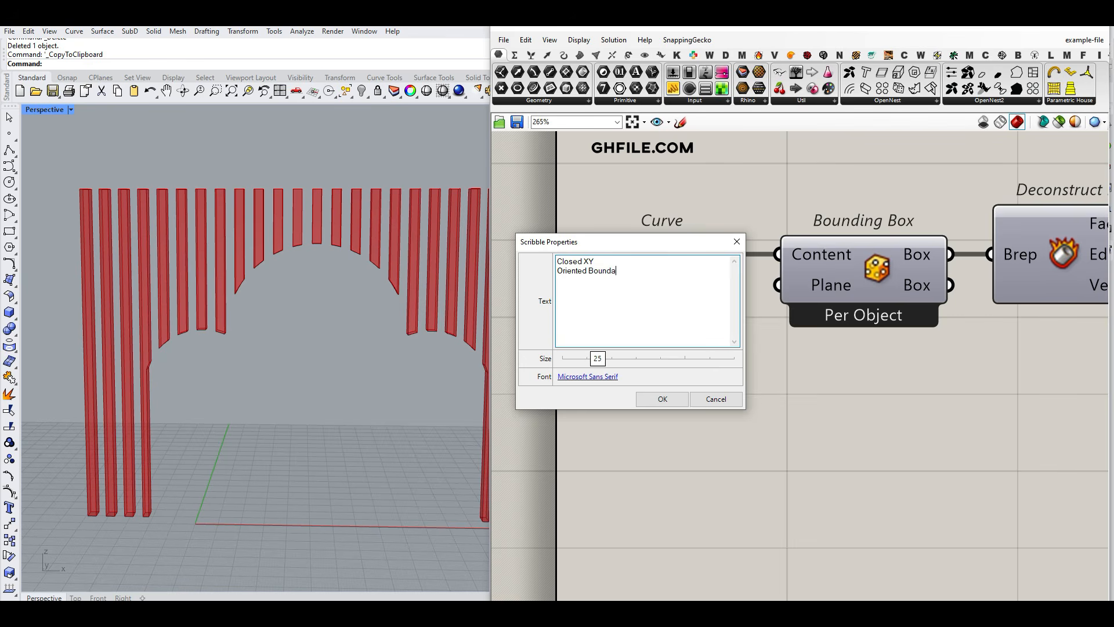
mouse_move(598, 359)
mouse_down()
mouse_move(583, 360)
mouse_move(617, 326)
mouse_move(685, 324)
mouse_up()
click(659, 398)
click(759, 173)
Step: Increase the Count slider feeding Divide Curve to produce more columns
scroll(759, 256, down, 4)
right_drag(878, 302, 667, 309)
scroll(667, 308, down, 5)
right_drag(1064, 355, 845, 332)
right_drag(1080, 328, 690, 315)
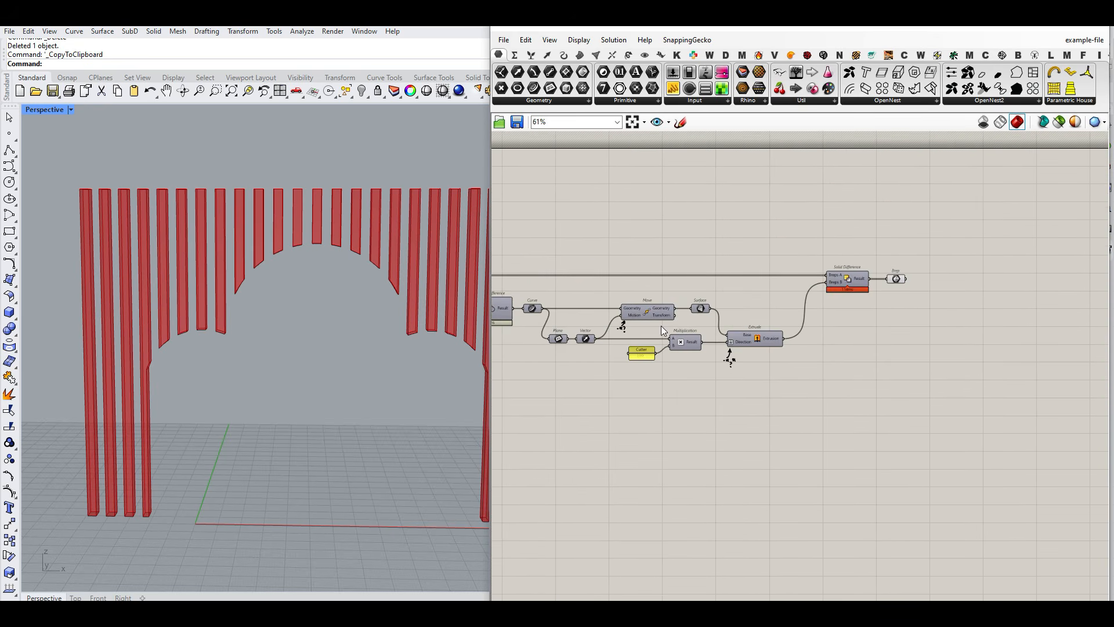
scroll(250, 350, down, 7)
scroll(314, 373, up, 6)
right_drag(250, 351, 306, 329)
right_drag(595, 329, 834, 327)
scroll(834, 326, down, 5)
scroll(623, 322, up, 8)
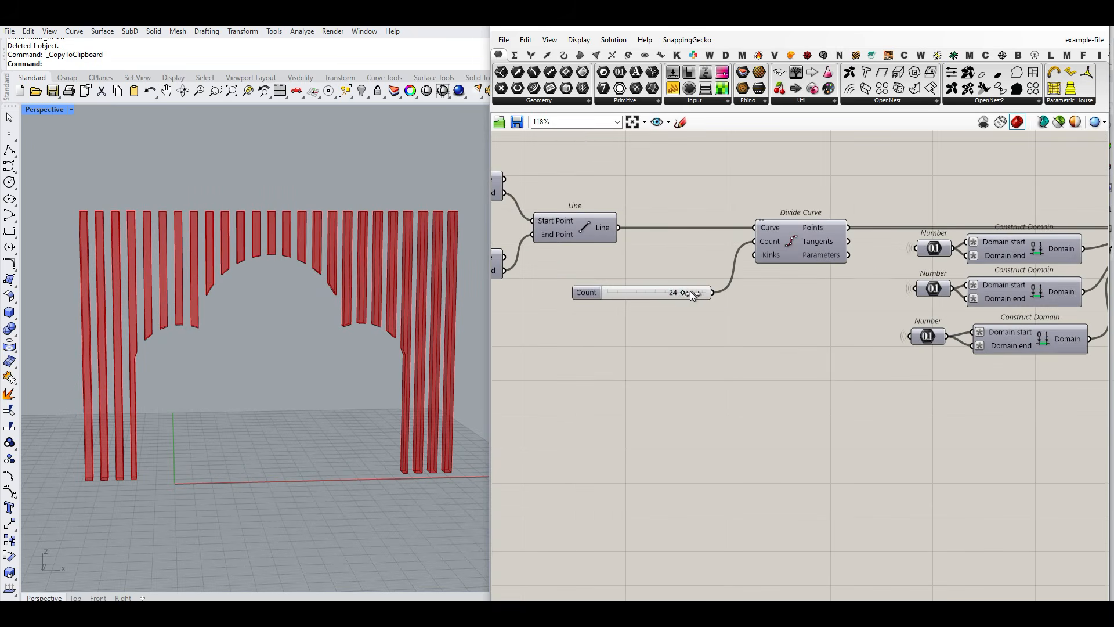
drag(682, 292, 743, 291)
Step: Set the L slider to 4.54 and the W slider to 3.19 to resize the columns
mouse_move(245, 384)
right_down()
mouse_move(315, 348)
mouse_move(177, 413)
mouse_move(226, 379)
right_up()
right_drag(625, 342, 721, 342)
scroll(772, 356, down, 4)
scroll(726, 332, up, 6)
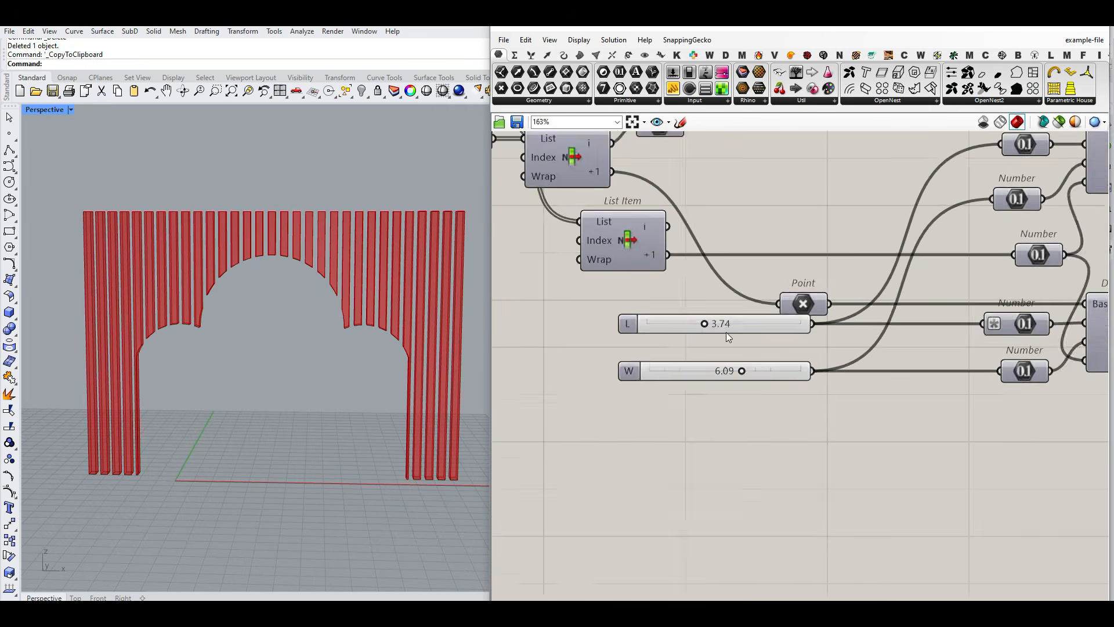
drag(709, 326, 717, 326)
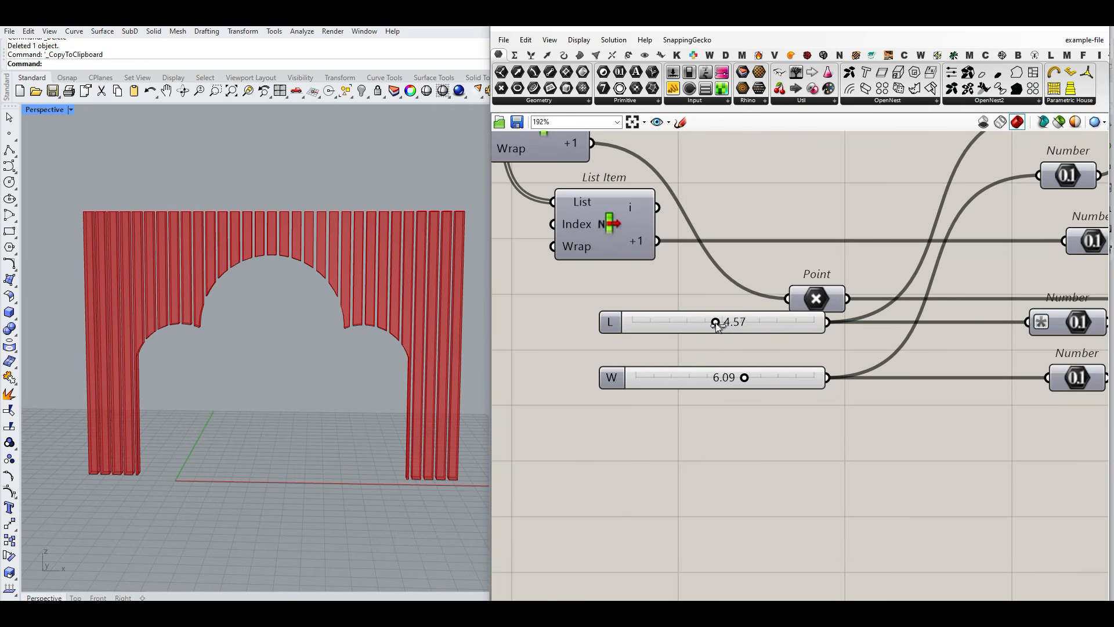
drag(744, 378, 692, 377)
right_drag(280, 195, 325, 232)
Step: Review the cut columns in the viewport and the whole definition from the final Brep back to the starting Curve
scroll(674, 312, down, 5)
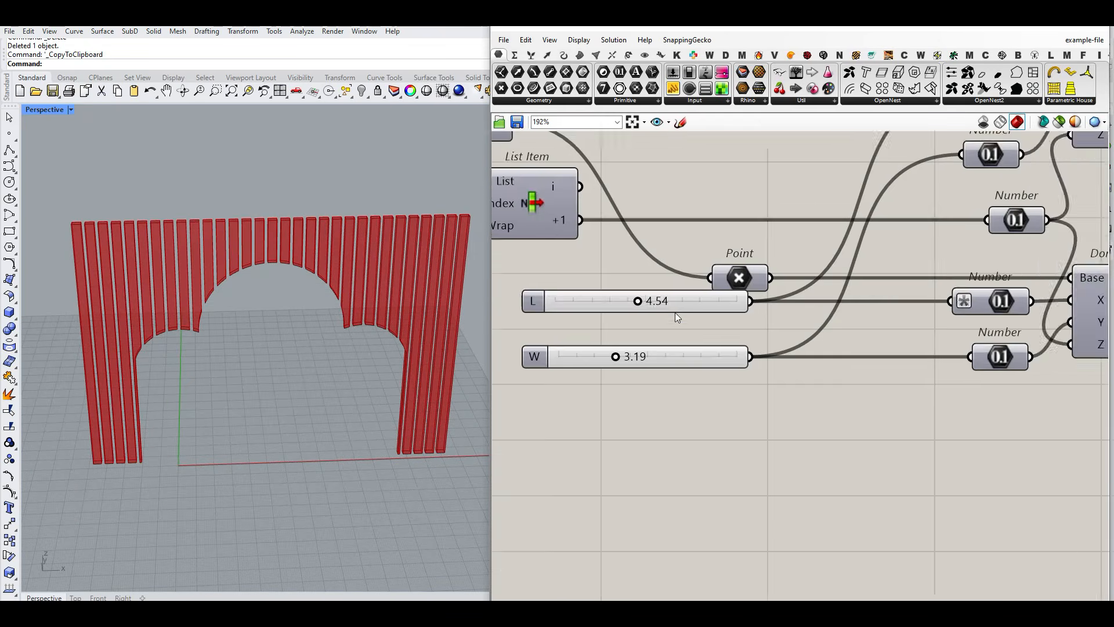
scroll(824, 314, up, 5)
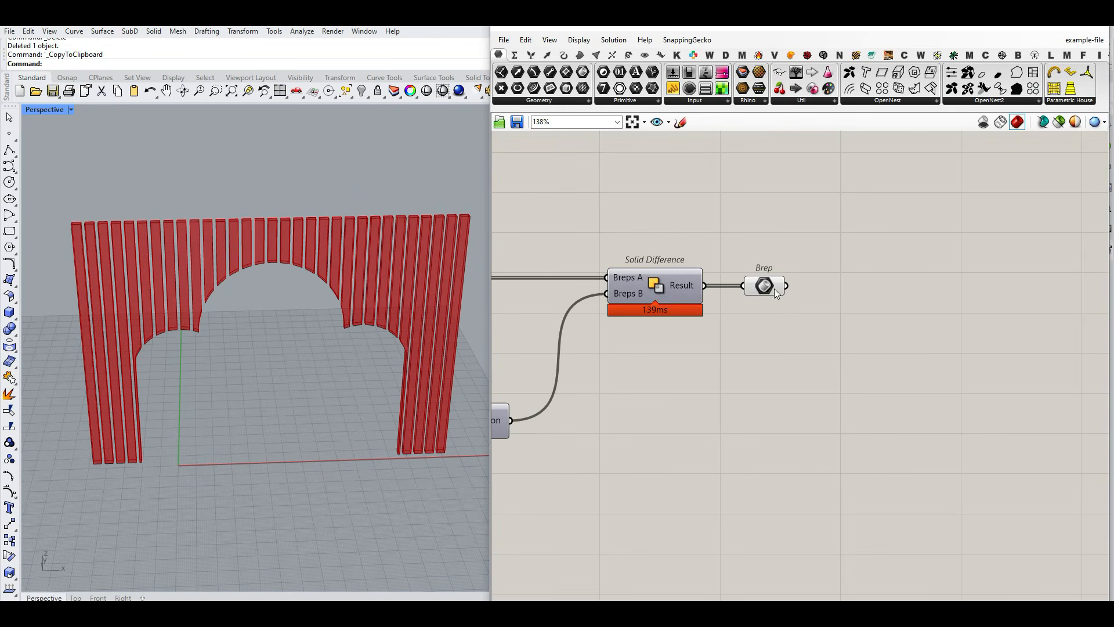
scroll(684, 398, down, 5)
right_drag(683, 398, 1029, 349)
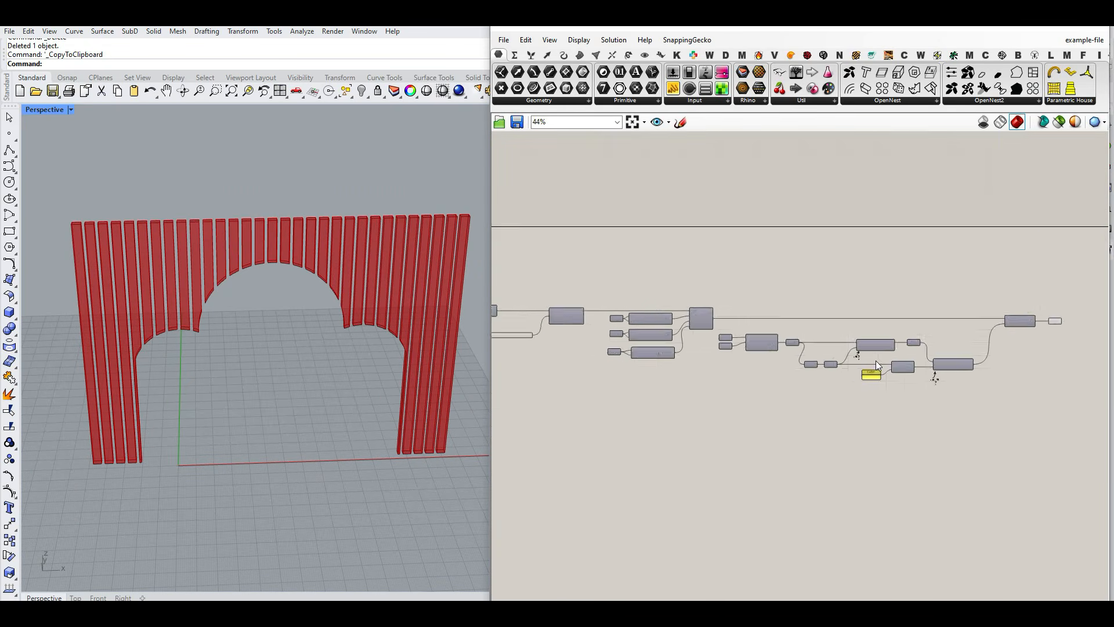
scroll(875, 360, down, 3)
right_drag(338, 374, 280, 352)
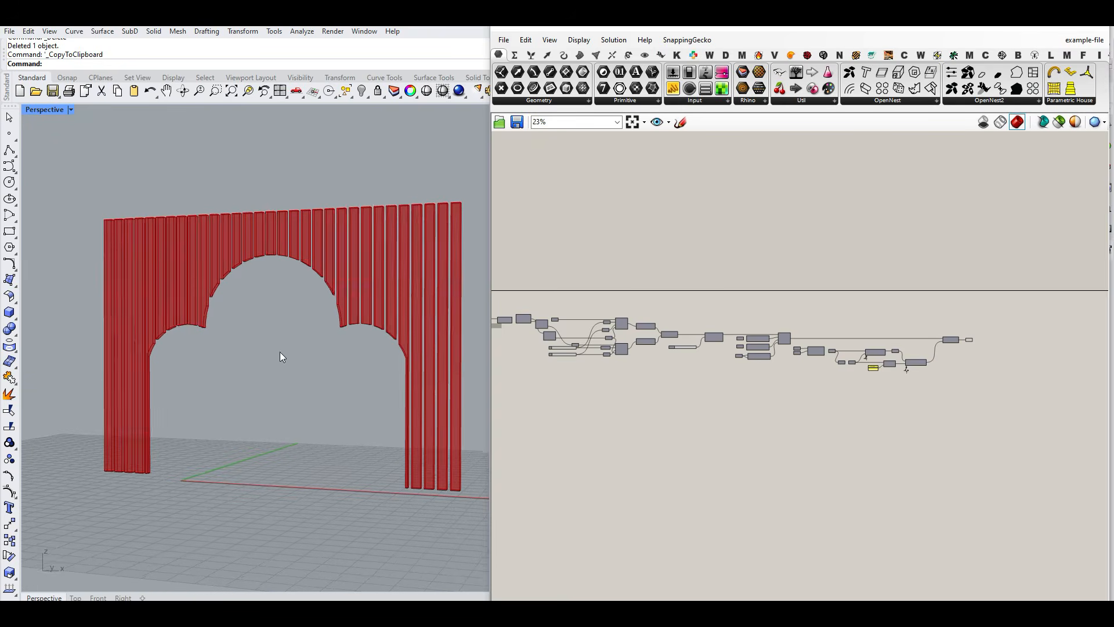
scroll(841, 342, down, 2)
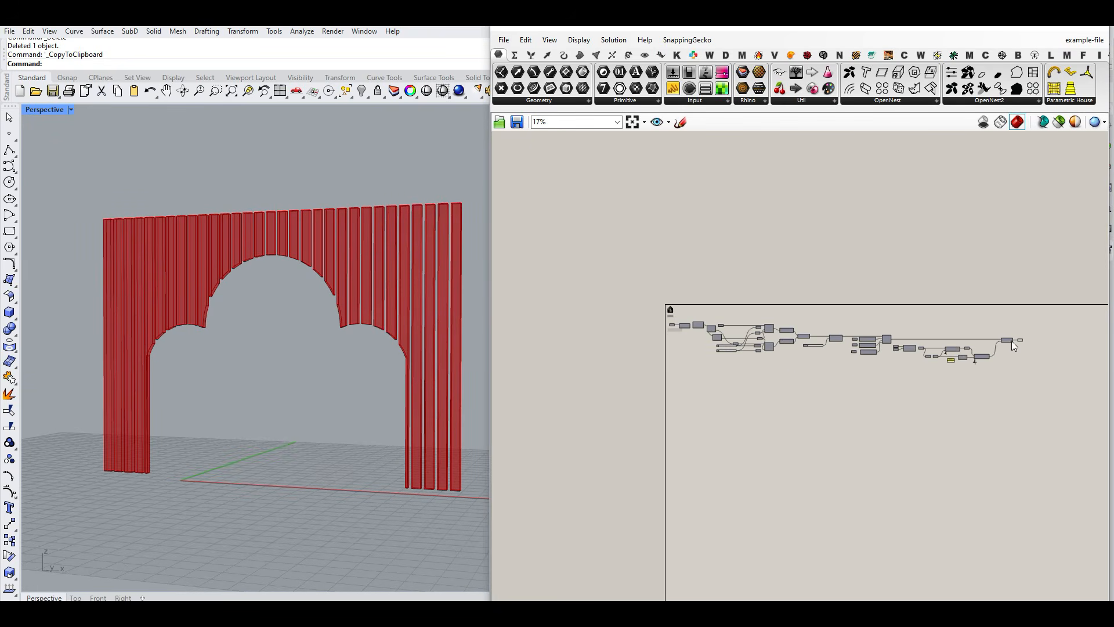
scroll(1011, 349, up, 5)
scroll(905, 363, down, 3)
right_drag(625, 365, 783, 363)
scroll(665, 354, up, 1)
right_drag(643, 347, 850, 354)
scroll(698, 347, up, 2)
scroll(630, 343, up, 2)
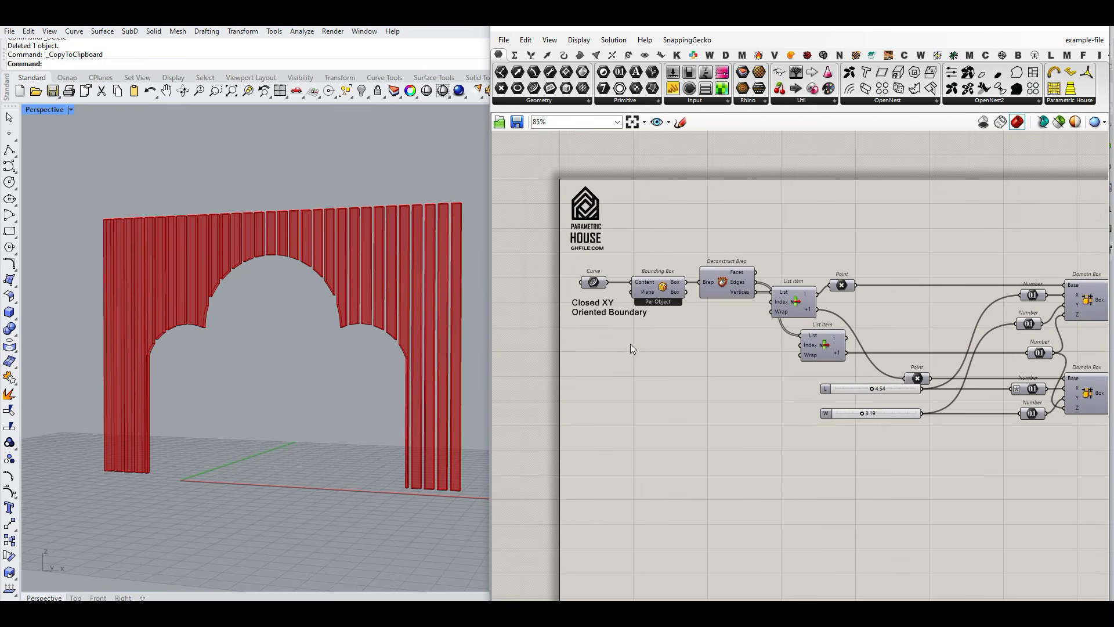